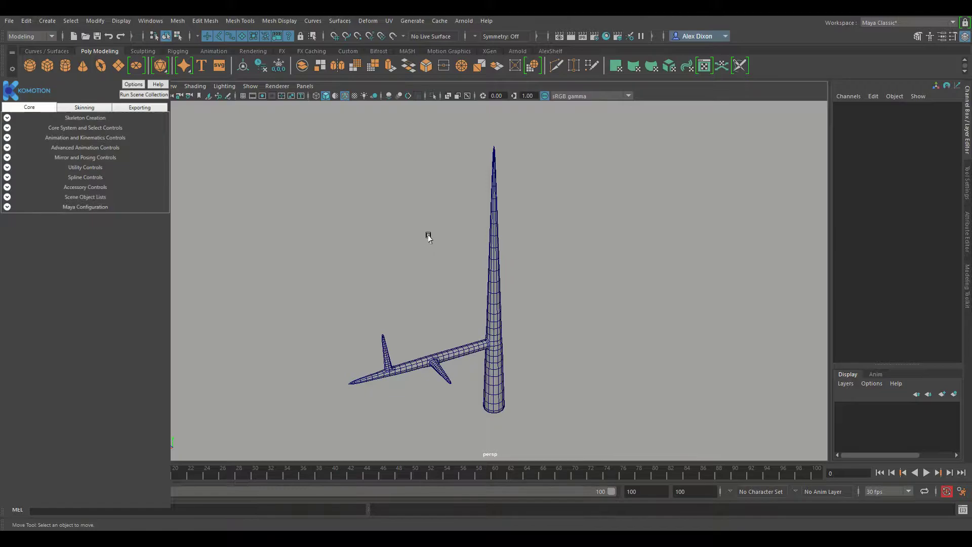
# Add the plant mesh to the scene object list and try the list's show/hide and X-ray toggles
pyautogui.moveTo(444, 229); pyautogui.dragTo(531, 318)
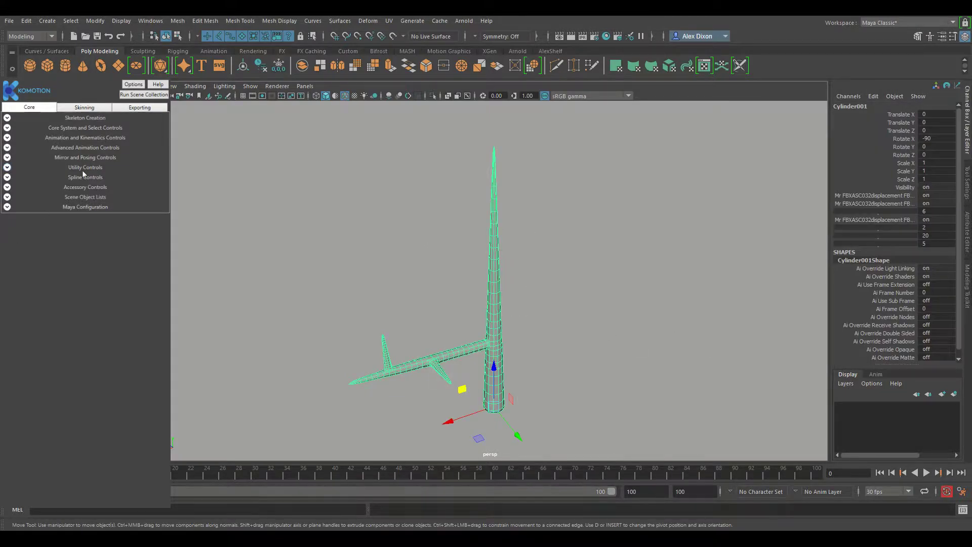
pyautogui.click(94, 199)
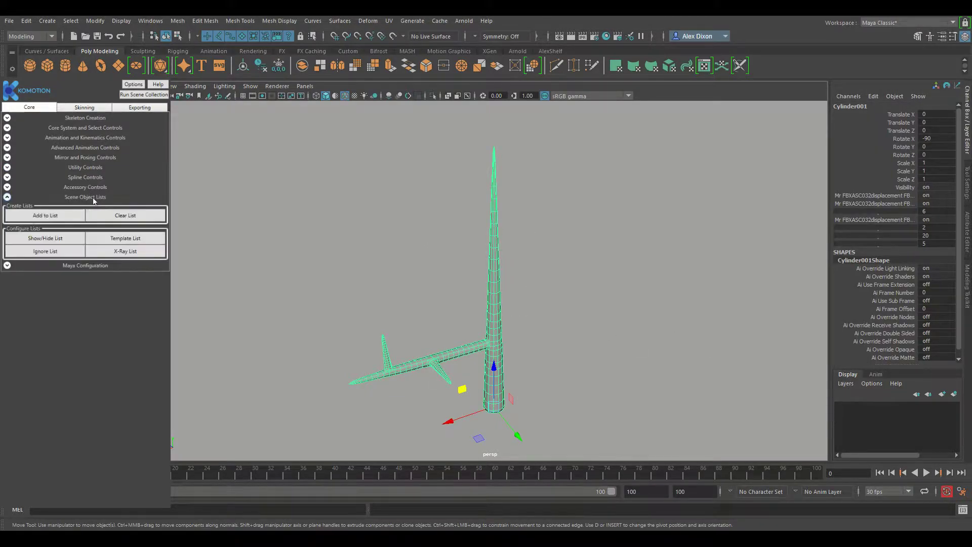
pyautogui.click(59, 215)
pyautogui.click(59, 239)
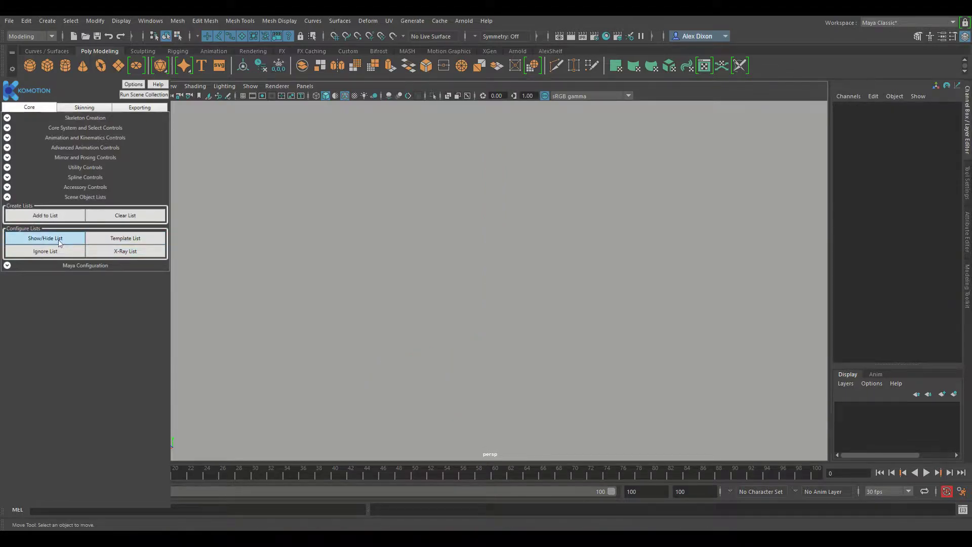
pyautogui.click(116, 252)
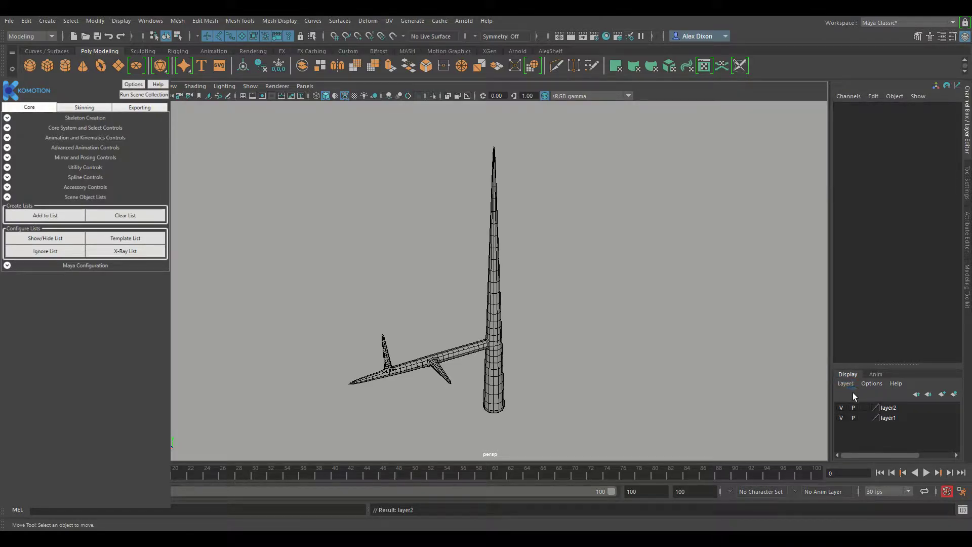
# Rename layer1 as Model and layer2 as Komotion, and assign the plant mesh to the Model layer
pyautogui.click(901, 417)
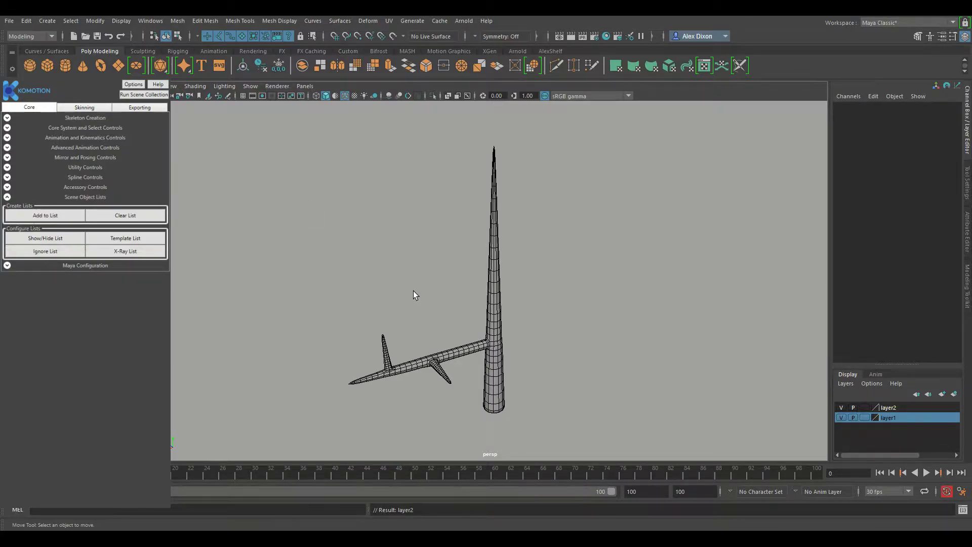
pyautogui.click(895, 406)
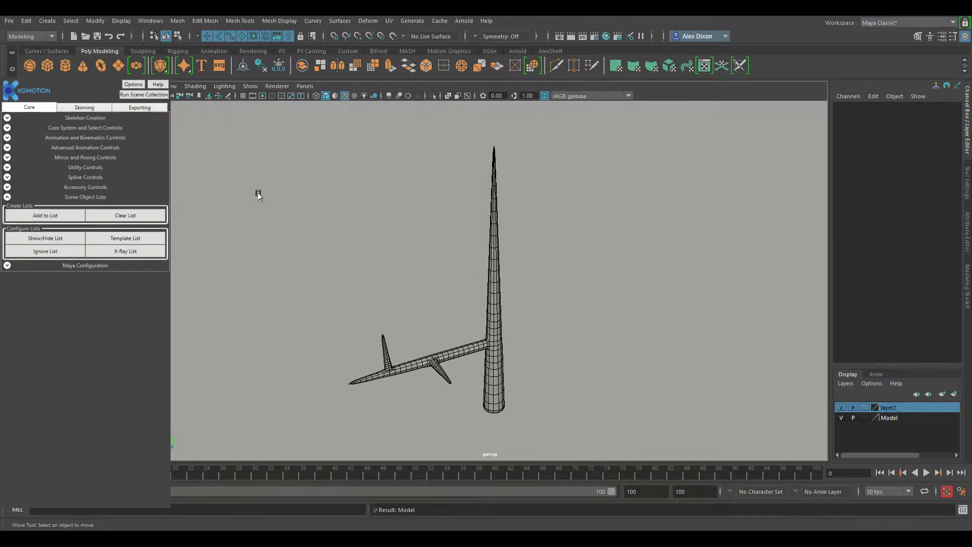
pyautogui.click(917, 418)
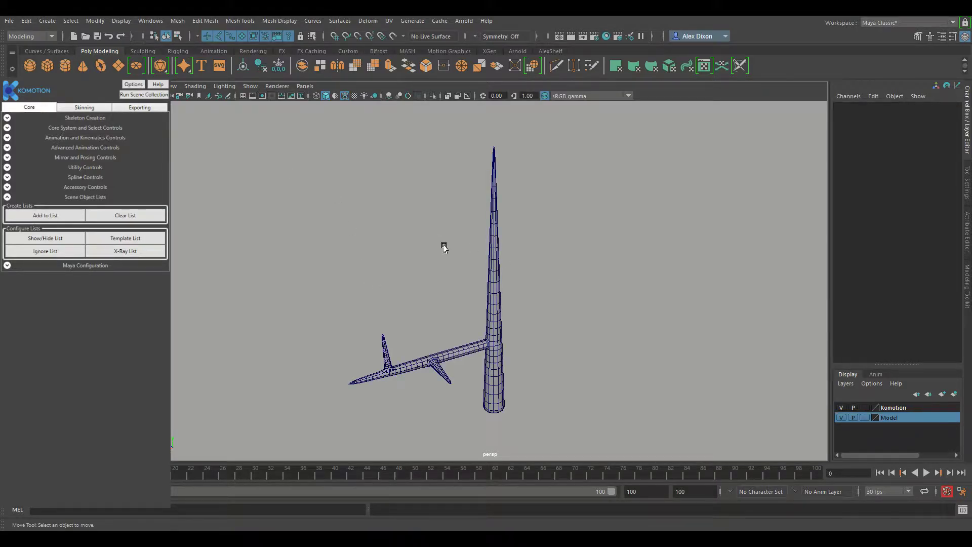
pyautogui.moveTo(443, 243); pyautogui.dragTo(613, 370)
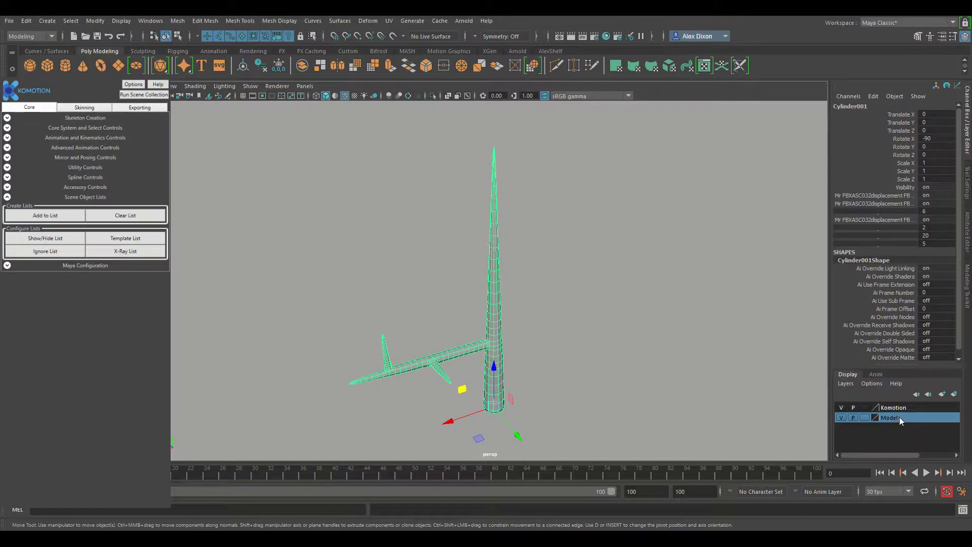
pyautogui.keyDown('alt'); pyautogui.moveTo(551, 311); pyautogui.dragTo(586, 330); pyautogui.keyUp('alt')
pyautogui.click(586, 329)
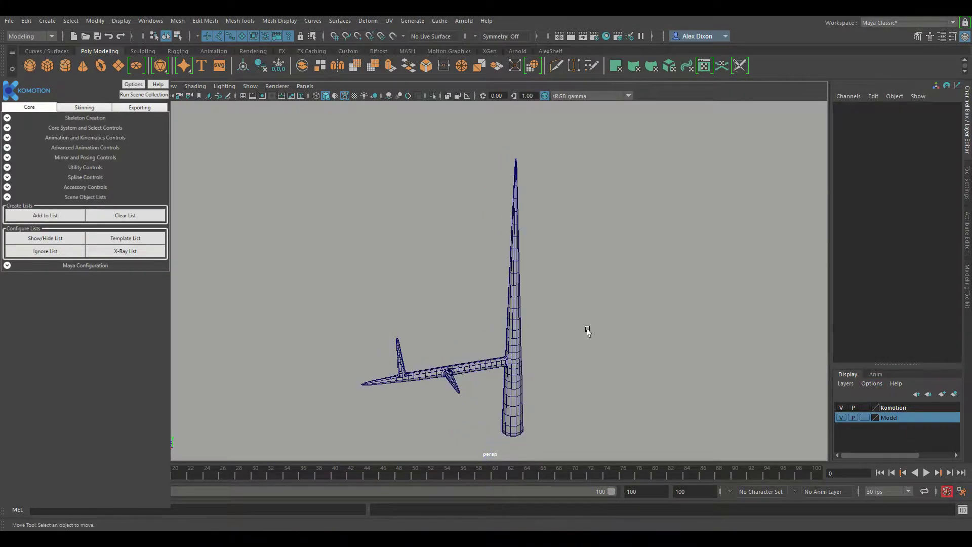
# Turn on X-ray display for the listed plant mesh and check its see-through stem and branches
pyautogui.click(139, 252)
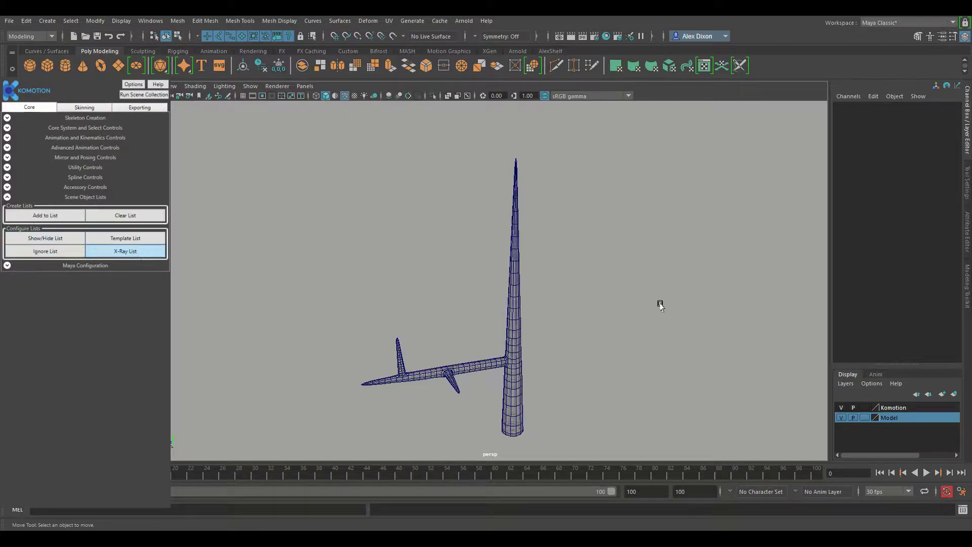
pyautogui.keyDown('alt'); pyautogui.moveTo(557, 366); pyautogui.dragTo(542, 253); pyautogui.keyUp('alt')
pyautogui.keyDown('alt'); pyautogui.moveTo(542, 253); pyautogui.dragTo(618, 373, button='right'); pyautogui.keyUp('alt')
pyautogui.keyDown('alt'); pyautogui.moveTo(618, 373); pyautogui.dragTo(594, 269); pyautogui.keyUp('alt')
pyautogui.keyDown('alt'); pyautogui.moveTo(594, 269); pyautogui.dragTo(582, 289, button='right'); pyautogui.keyUp('alt')
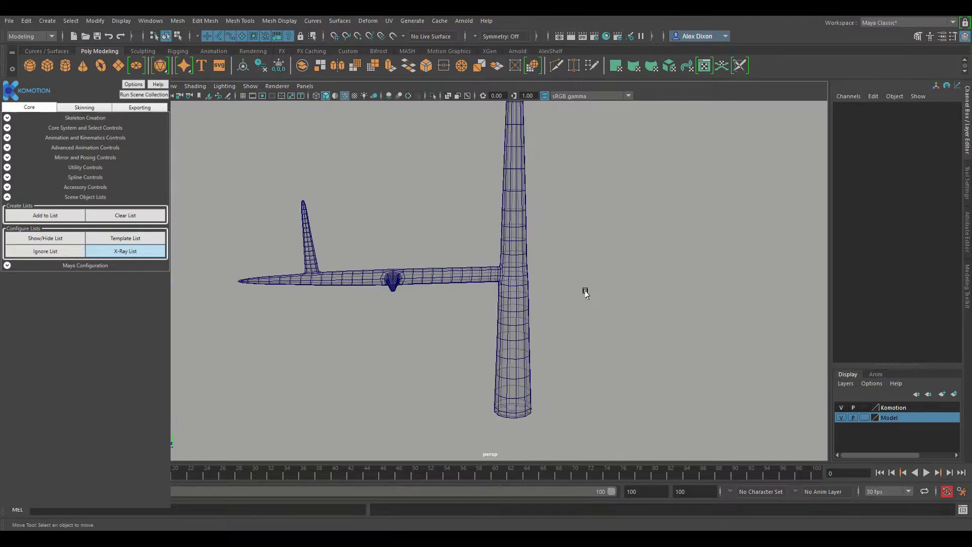
# Set the Model layer to reference mode so the plant mesh cannot be selected
pyautogui.click(864, 417)
pyautogui.click(865, 418)
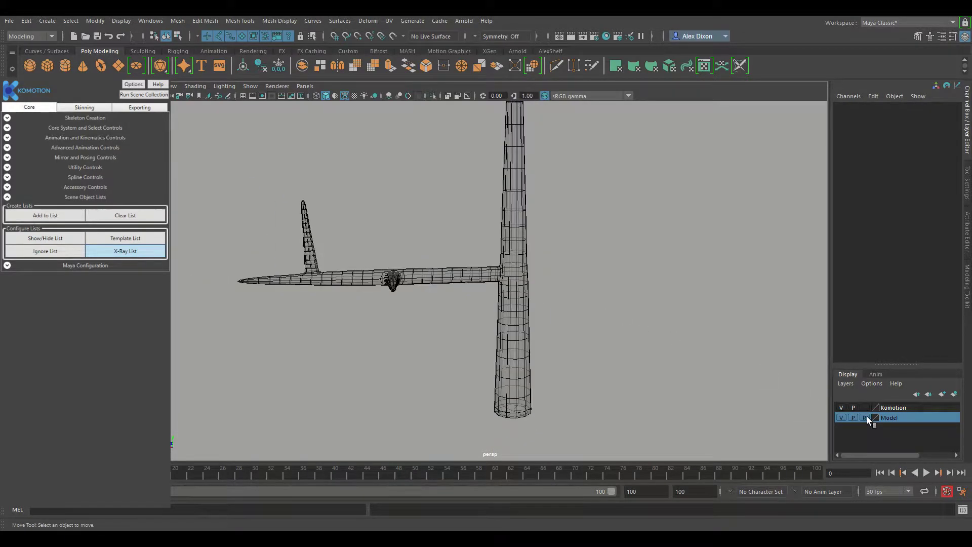
pyautogui.keyDown('alt'); pyautogui.moveTo(547, 226); pyautogui.dragTo(568, 278); pyautogui.keyUp('alt')
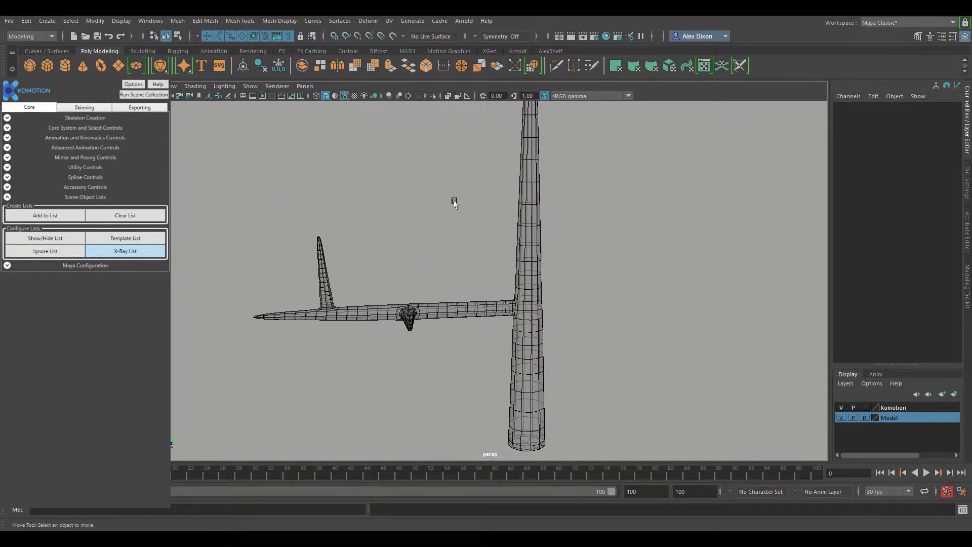
pyautogui.keyDown('alt'); pyautogui.moveTo(643, 311); pyautogui.dragTo(563, 318); pyautogui.keyUp('alt')
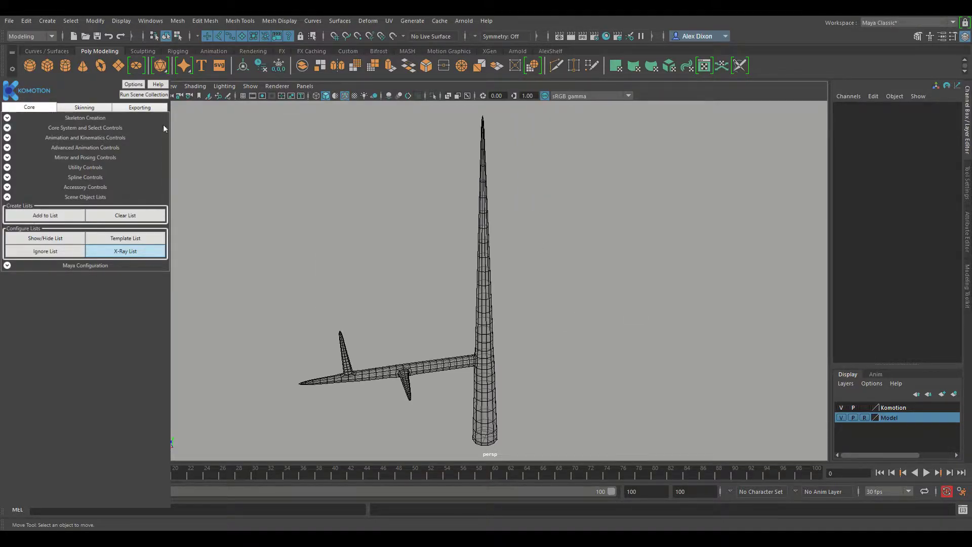
# Create a new Komotion skeleton rig and name it Plant
pyautogui.click(85, 117)
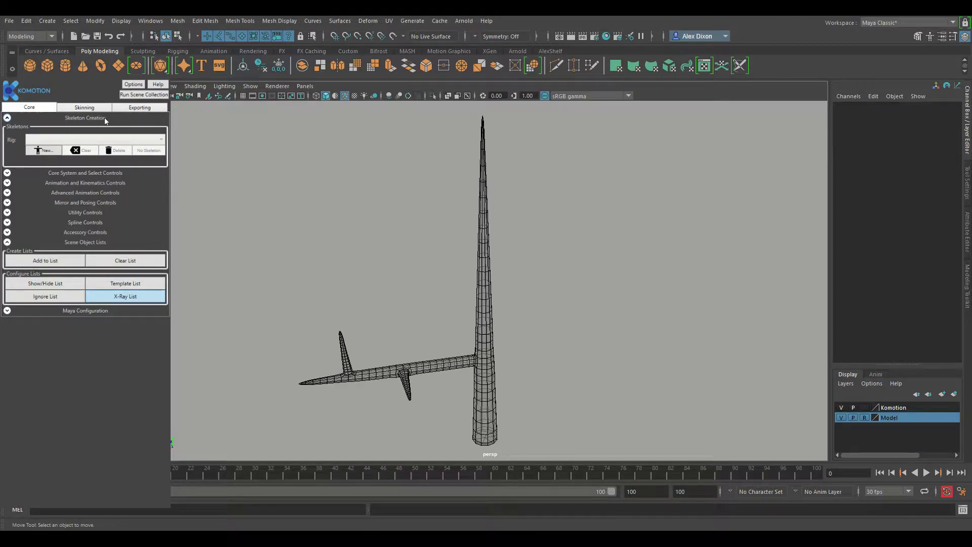
pyautogui.click(44, 151)
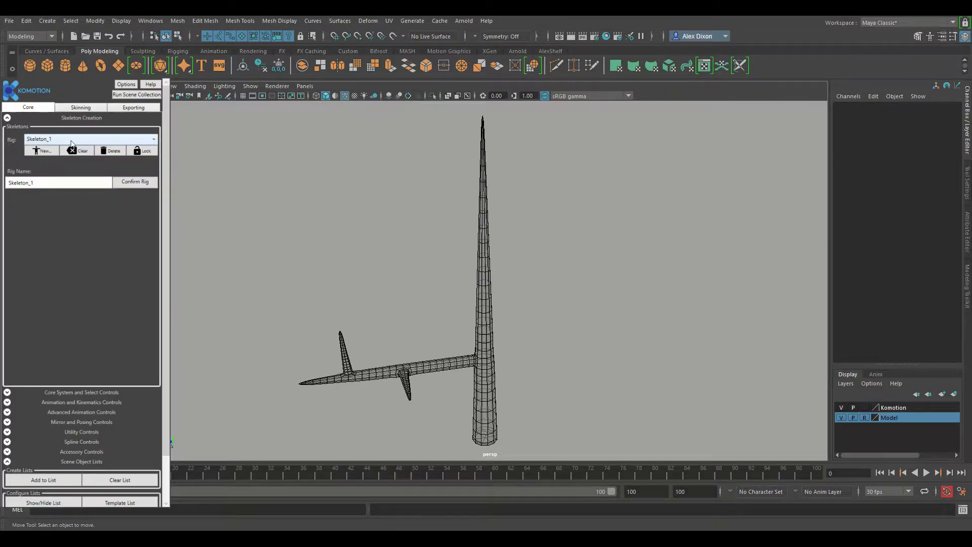
pyautogui.doubleClick(83, 181)
pyautogui.press('BackSpace')
pyautogui.write('Plant')
pyautogui.click(129, 181)
# Add a bone chain to the Plant rig and name it Stem
pyautogui.click(22, 171)
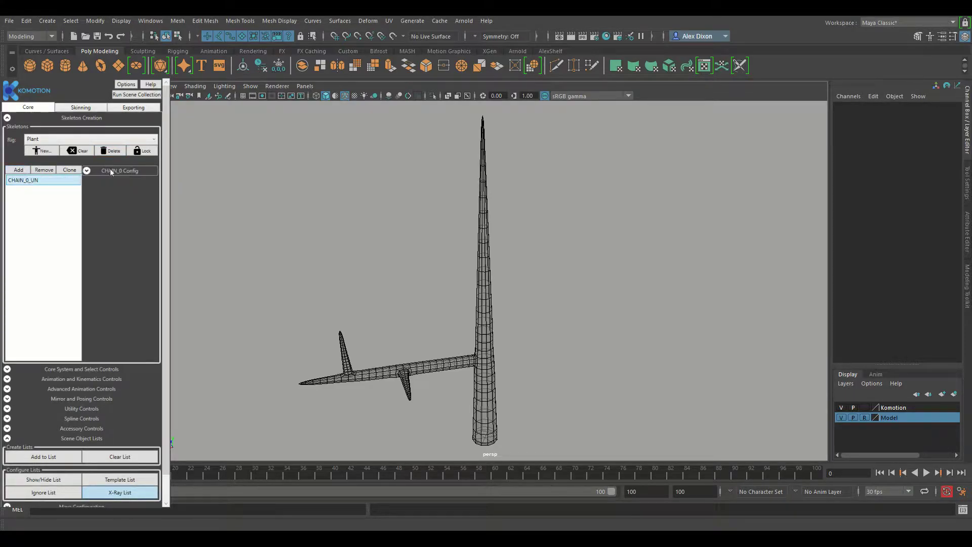
pyautogui.click(57, 181)
pyautogui.write('Stem')
pyautogui.press('Tab')
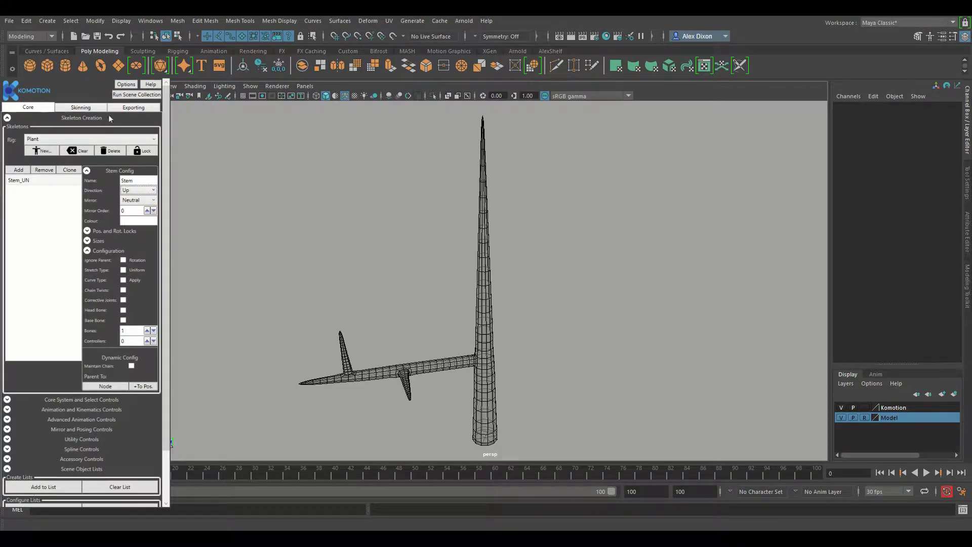
# Enable Uniform stretch, Chain Twists, Corrective Joints and Base Bone for the Stem chain
pyautogui.click(123, 270)
pyautogui.click(123, 321)
pyautogui.keyDown('alt'); pyautogui.moveTo(507, 303); pyautogui.dragTo(555, 284); pyautogui.keyUp('alt')
# Set the Stem chain to 2 bones and 6 controllers
pyautogui.write('2')
pyautogui.press('Tab')
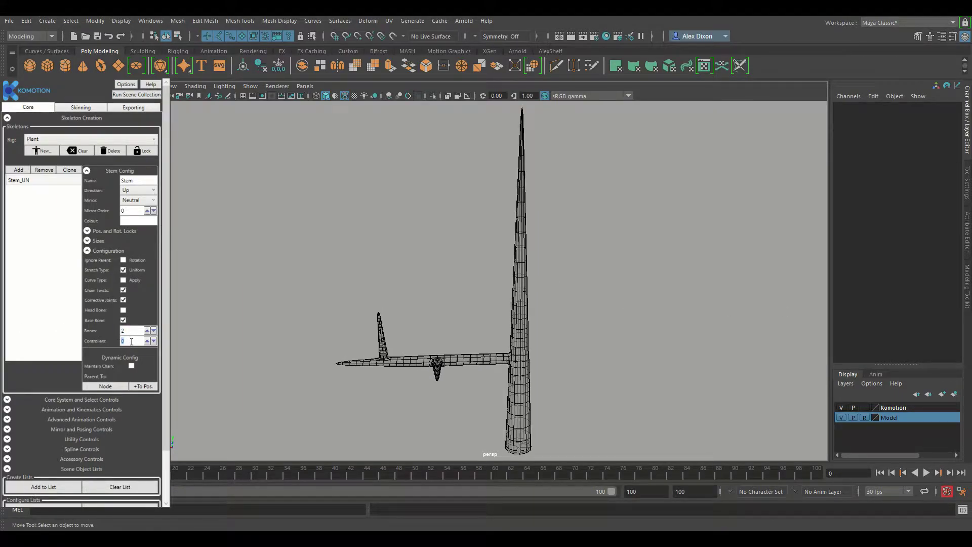
pyautogui.write('6')
pyautogui.press('Return')
pyautogui.keyDown('alt'); pyautogui.moveTo(579, 238); pyautogui.dragTo(556, 298); pyautogui.keyUp('alt')
pyautogui.scroll(-3, 556, 298)
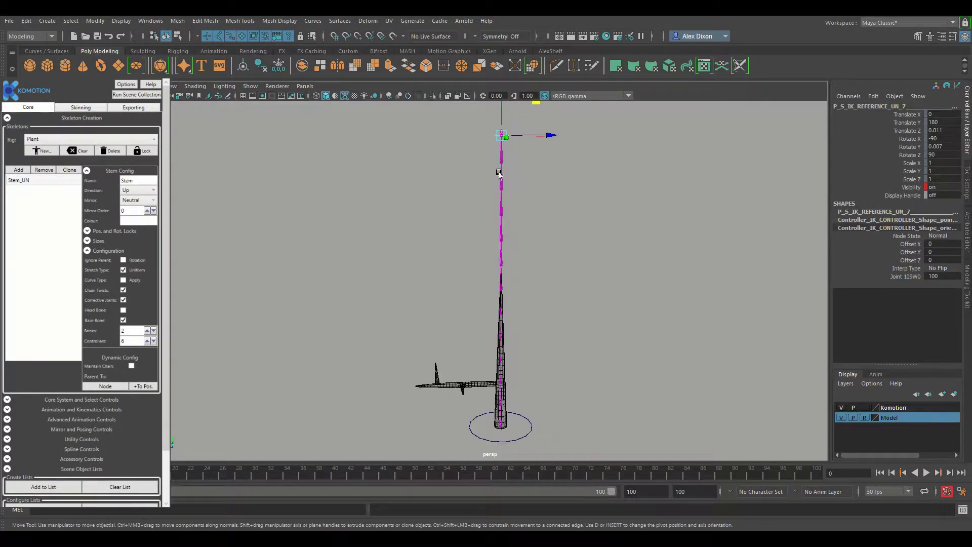
pyautogui.scroll(3, 640, 267)
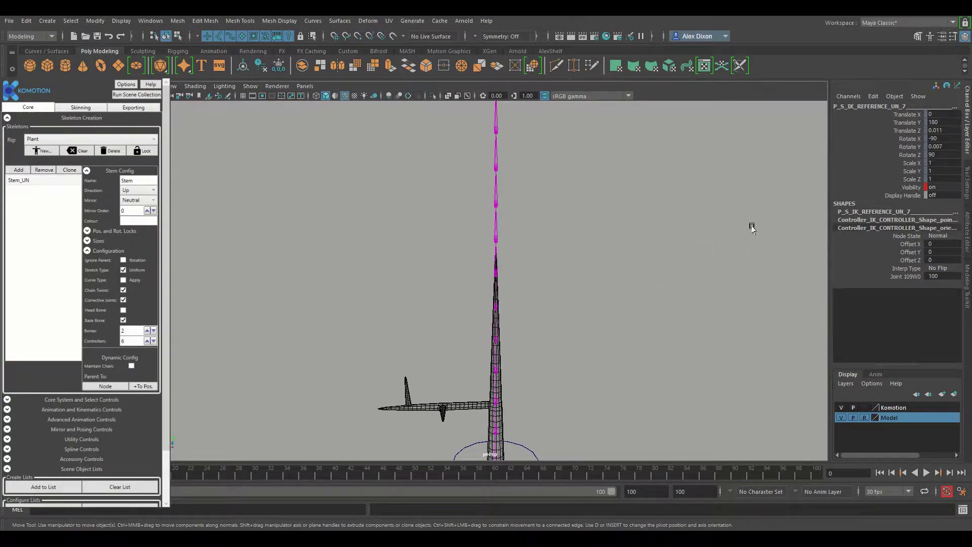
# Set the Stem chain's bone size to 2
pyautogui.click(87, 241)
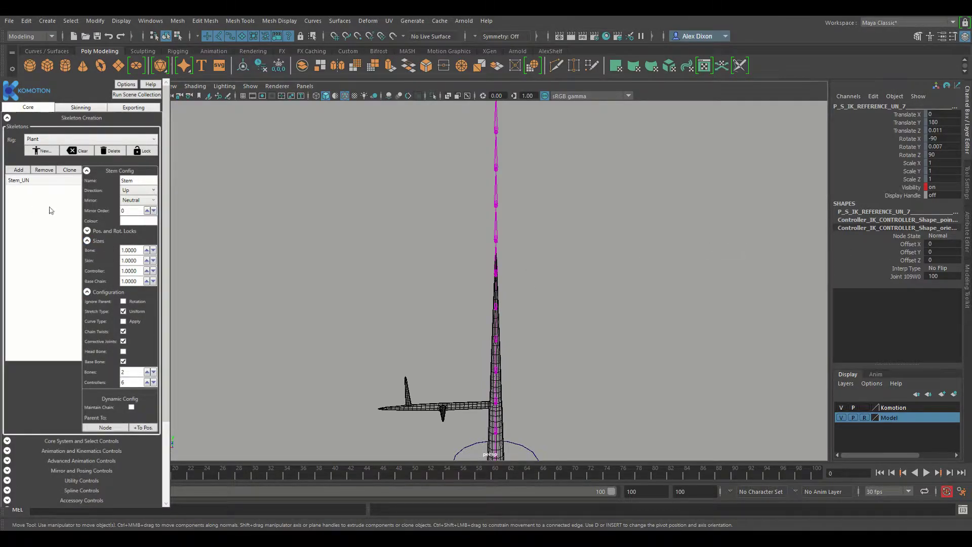
pyautogui.doubleClick(123, 249)
pyautogui.write('2')
pyautogui.press('Tab')
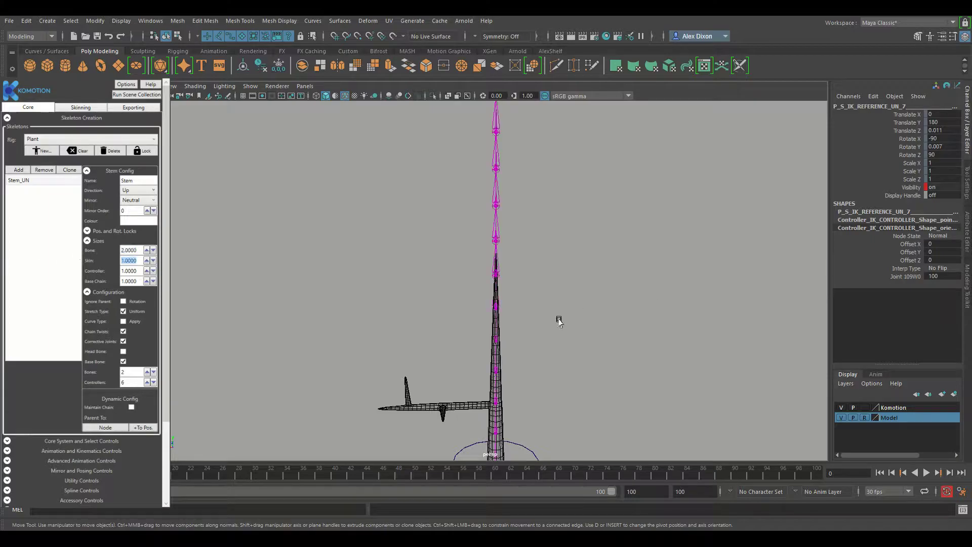
pyautogui.keyDown('alt'); pyautogui.moveTo(536, 150); pyautogui.dragTo(519, 268, button='middle'); pyautogui.keyUp('alt')
pyautogui.moveTo(519, 269)
pyautogui.keyDown('alt'); pyautogui.mouseDown()
pyautogui.moveTo(501, 223)
pyautogui.moveTo(512, 253)
pyautogui.mouseUp(); pyautogui.keyUp('alt')
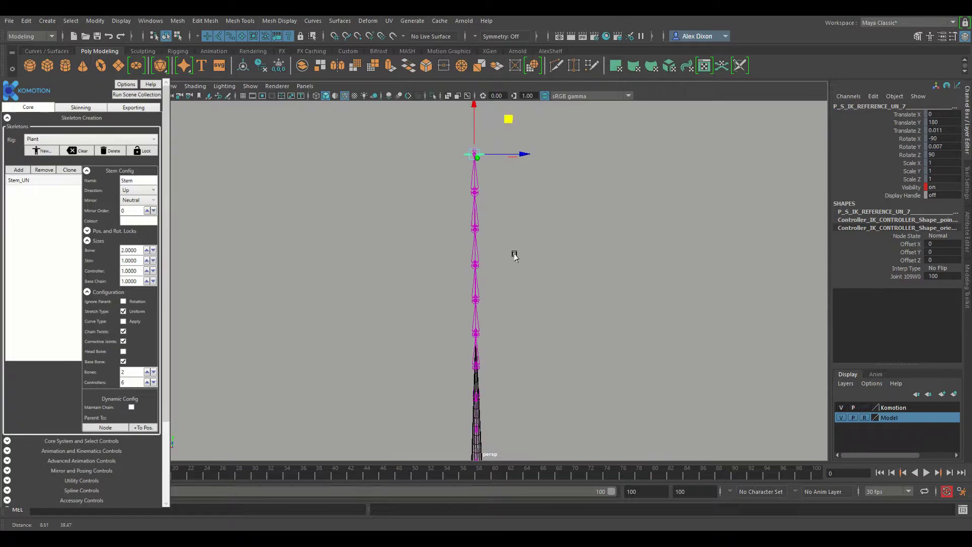
# Set the Stem chain's controller size to 2 and check the enlarged controls along the chain
pyautogui.doubleClick(133, 271)
pyautogui.write('2')
pyautogui.press('Return')
pyautogui.keyDown('alt'); pyautogui.moveTo(523, 343); pyautogui.dragTo(526, 203); pyautogui.keyUp('alt')
pyautogui.scroll(5, 526, 203)
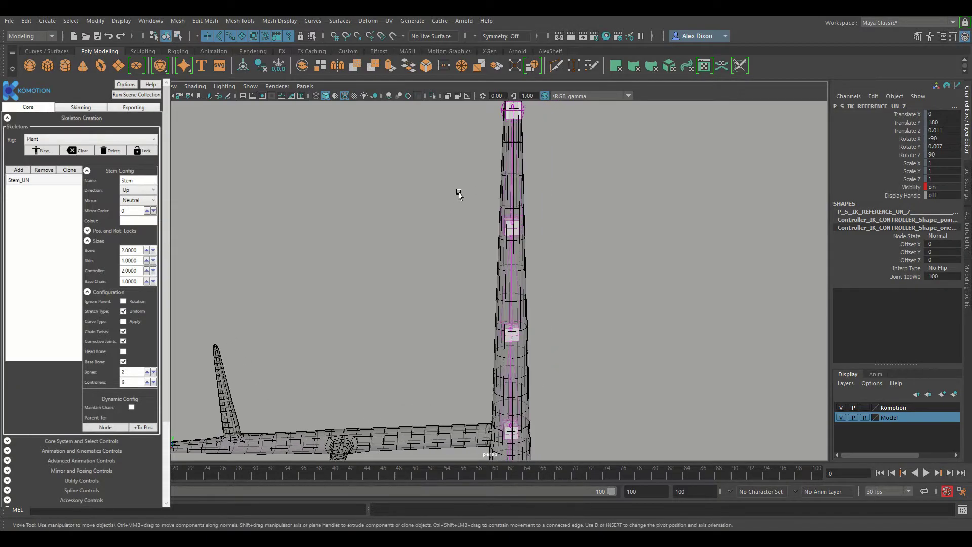
pyautogui.scroll(-3, 540, 283)
pyautogui.moveTo(542, 319)
pyautogui.keyDown('alt'); pyautogui.mouseDown()
pyautogui.moveTo(547, 187)
pyautogui.moveTo(544, 314)
pyautogui.mouseUp(); pyautogui.keyUp('alt')
pyautogui.keyDown('alt'); pyautogui.moveTo(523, 124); pyautogui.dragTo(521, 375); pyautogui.keyUp('alt')
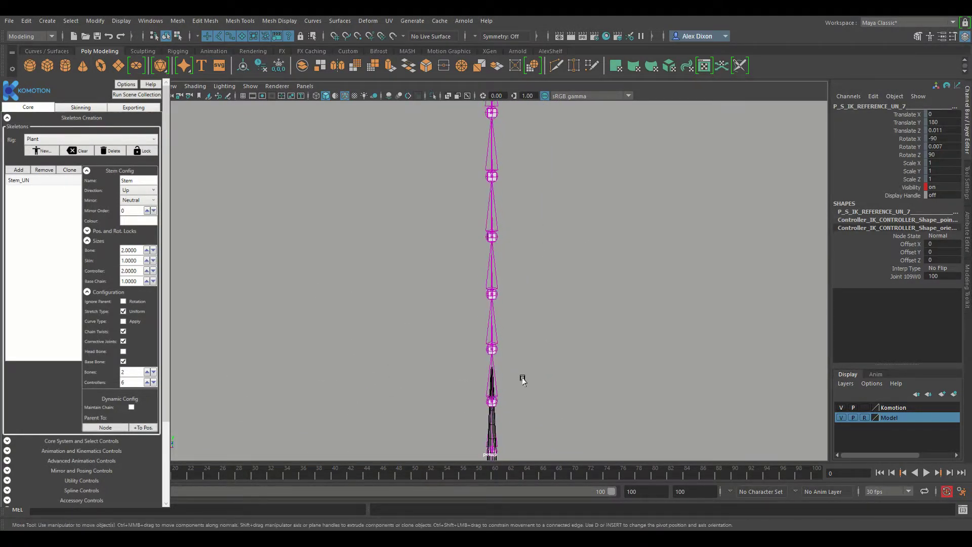
pyautogui.keyDown('alt'); pyautogui.moveTo(524, 189); pyautogui.dragTo(514, 310); pyautogui.keyUp('alt')
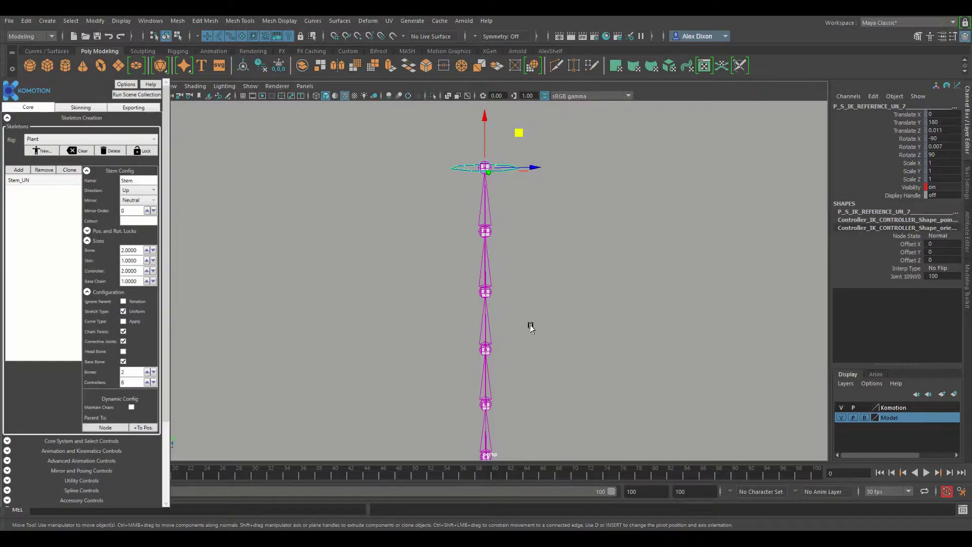
# Open the animation and kinematics controls and toggle the Root bone controls for the stem chain
pyautogui.click(82, 117)
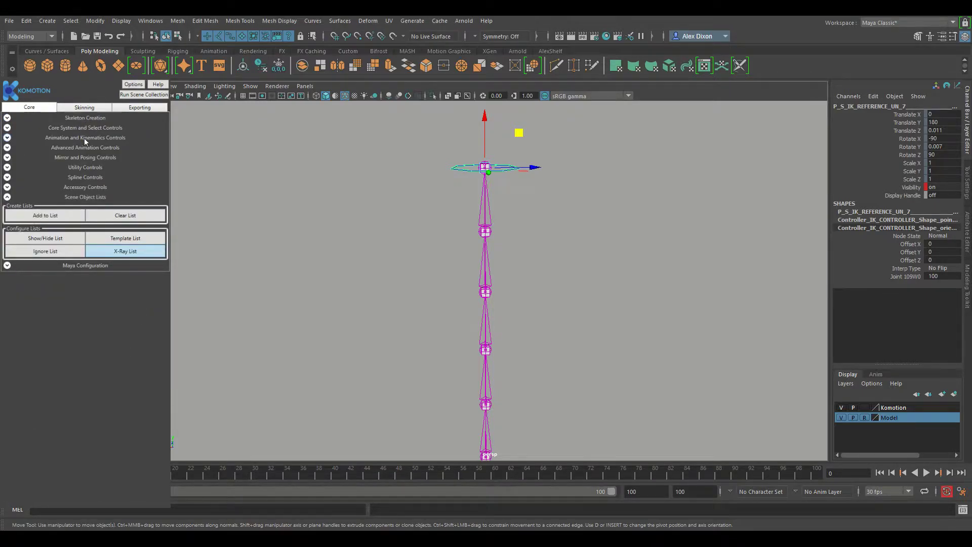
pyautogui.click(84, 138)
pyautogui.keyDown('alt'); pyautogui.moveTo(592, 326); pyautogui.dragTo(531, 152); pyautogui.keyUp('alt')
pyautogui.keyDown('alt'); pyautogui.moveTo(583, 241); pyautogui.dragTo(588, 208); pyautogui.keyUp('alt')
pyautogui.click(588, 208)
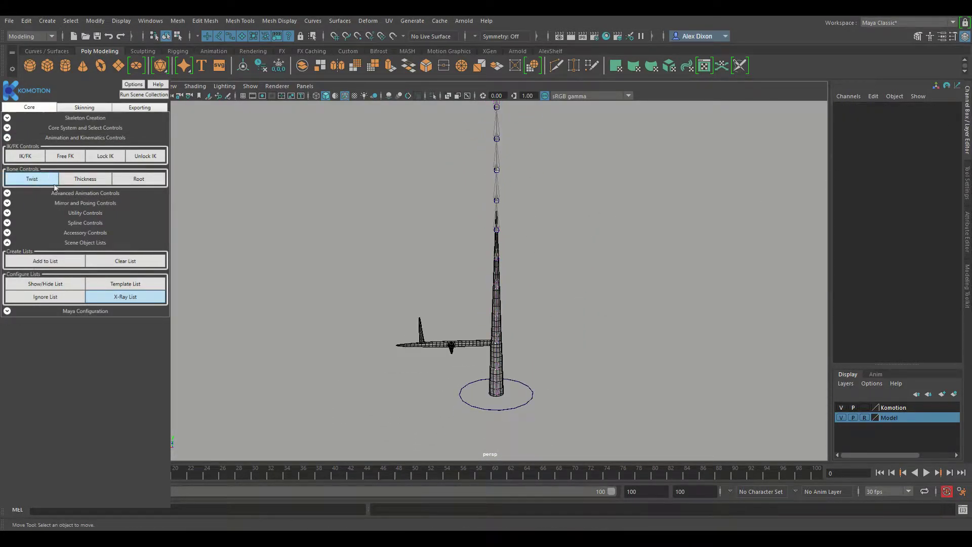
pyautogui.click(131, 181)
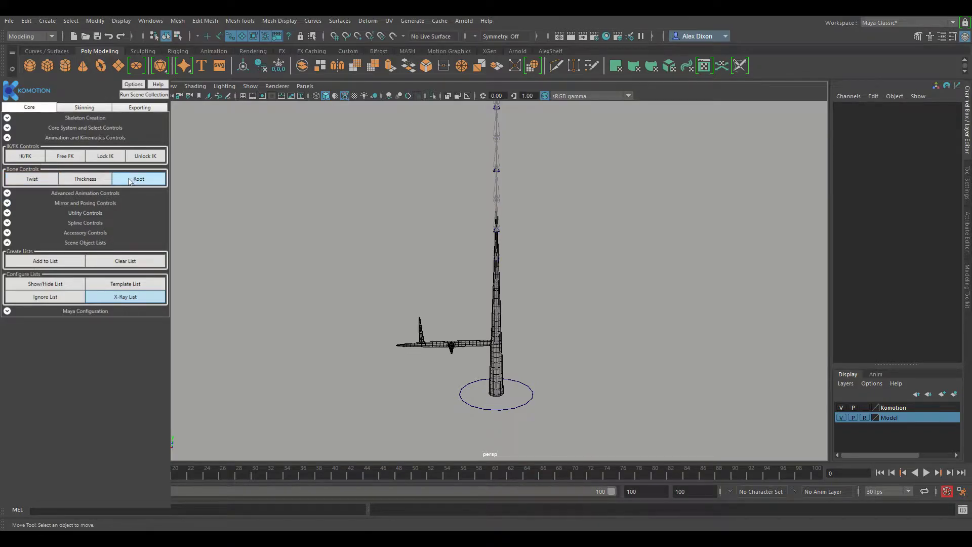
pyautogui.keyDown('alt'); pyautogui.moveTo(527, 189); pyautogui.dragTo(495, 218); pyautogui.keyUp('alt')
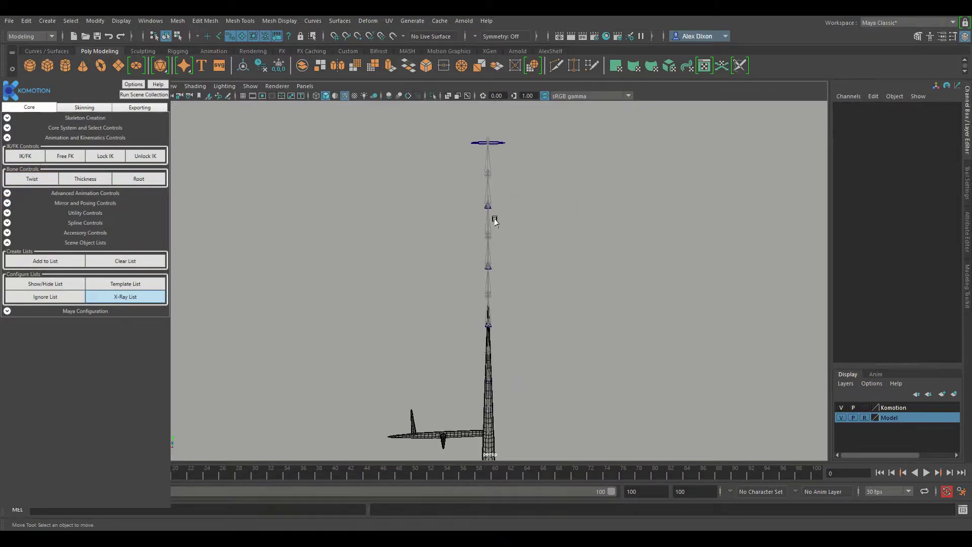
# Examine the root controls along the stem chain, including the one at the stem's base
pyautogui.click(489, 215)
pyautogui.keyDown('alt'); pyautogui.moveTo(549, 421); pyautogui.dragTo(516, 278); pyautogui.keyUp('alt')
pyautogui.scroll(5, 524, 290)
pyautogui.scroll(2, 582, 294)
pyautogui.hotkey('ctrl', 'z')
pyautogui.scroll(5, 463, 338)
pyautogui.keyDown('alt'); pyautogui.moveTo(462, 363); pyautogui.dragTo(427, 325); pyautogui.keyUp('alt')
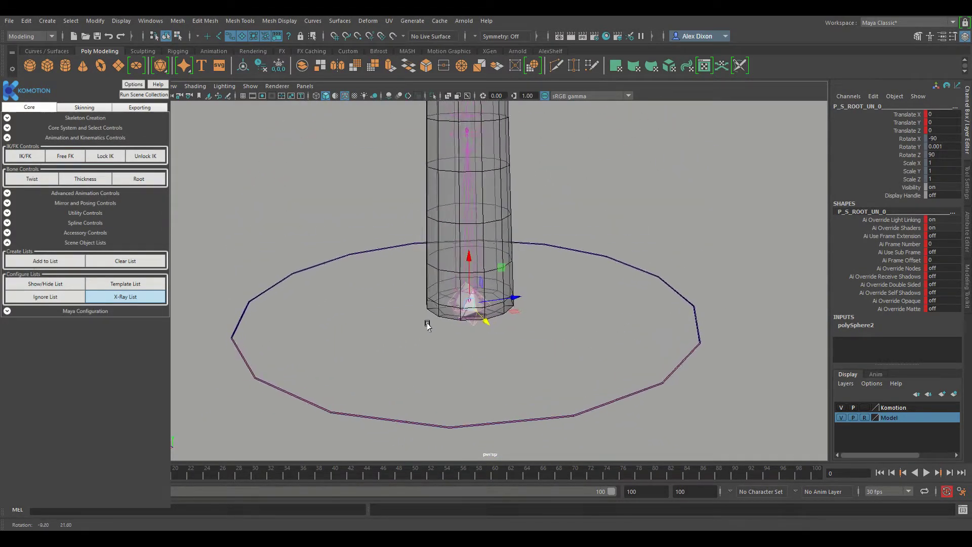
pyautogui.keyDown('alt'); pyautogui.moveTo(552, 147); pyautogui.dragTo(566, 300); pyautogui.keyUp('alt')
pyautogui.click(566, 300)
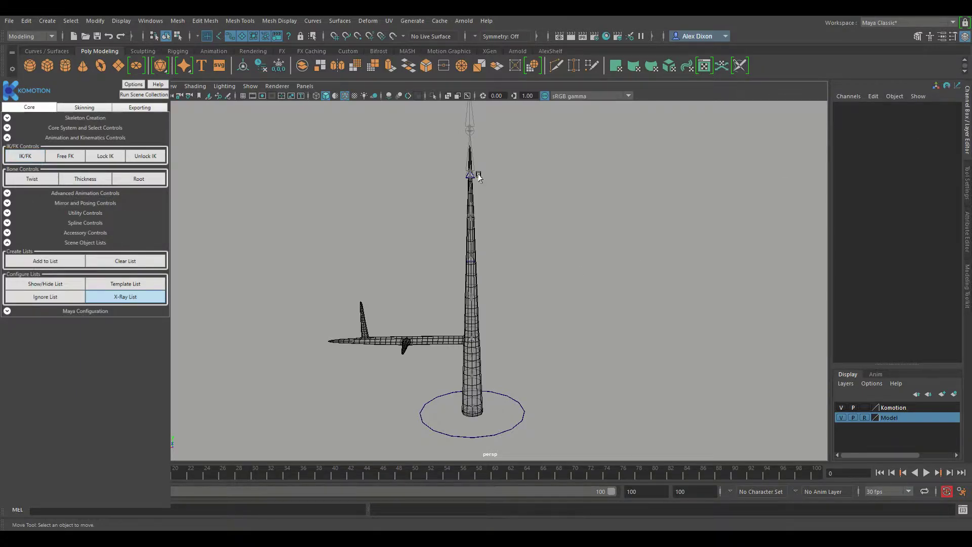
# Try rotating and moving the joint controls on the upper stem chain, and undo both transformations
pyautogui.keyDown('alt'); pyautogui.moveTo(491, 174); pyautogui.dragTo(459, 191); pyautogui.keyUp('alt')
pyautogui.moveTo(428, 149); pyautogui.dragTo(440, 179)
pyautogui.press('e')
pyautogui.moveTo(486, 252); pyautogui.dragTo(452, 275)
pyautogui.hotkey('ctrl', 'z')
pyautogui.press('w')
pyautogui.moveTo(498, 226); pyautogui.dragTo(425, 188)
pyautogui.hotkey('ctrl', 'z')
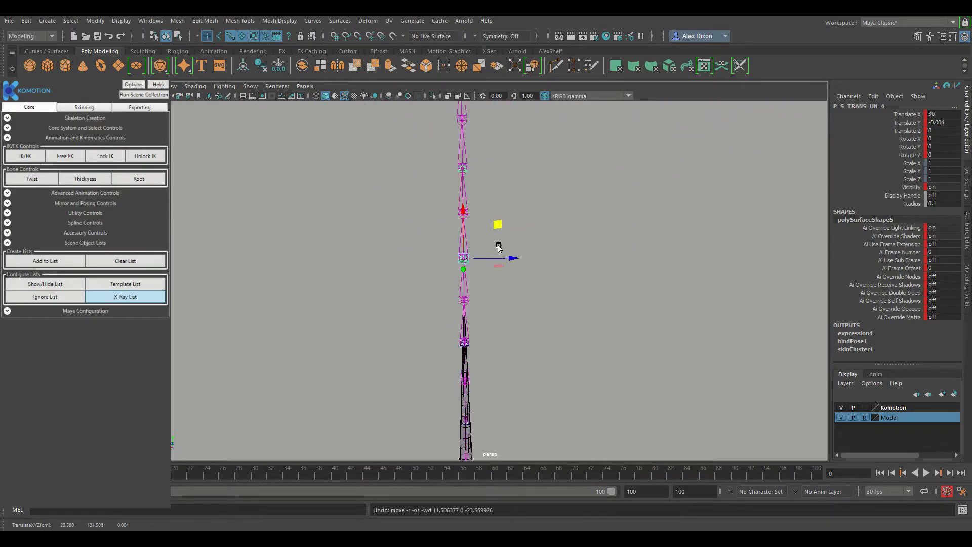
pyautogui.keyDown('alt'); pyautogui.moveTo(498, 246); pyautogui.dragTo(545, 292); pyautogui.keyUp('alt')
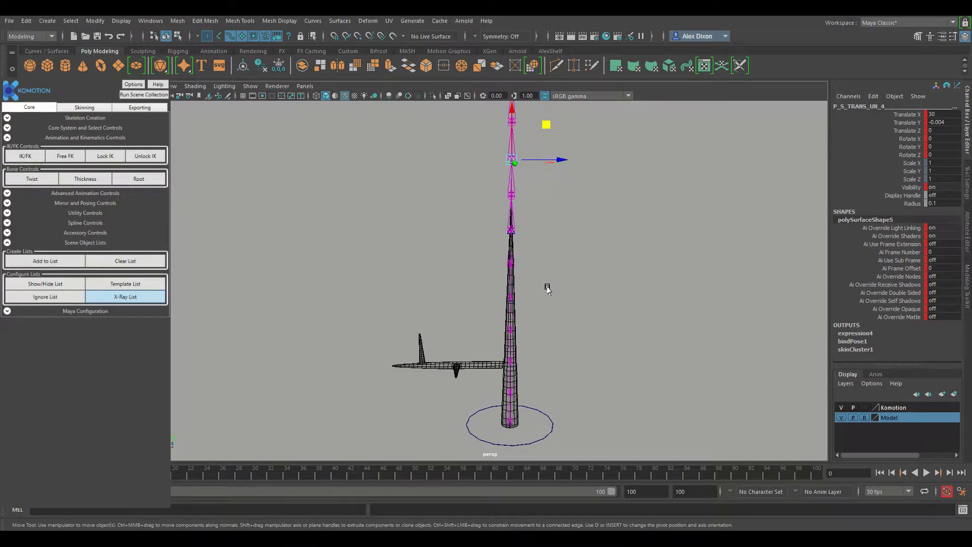
# Open the core system and selection controls and select the Stem chain
pyautogui.click(547, 289)
pyautogui.keyDown('alt'); pyautogui.moveTo(547, 289); pyautogui.dragTo(537, 226); pyautogui.keyUp('alt')
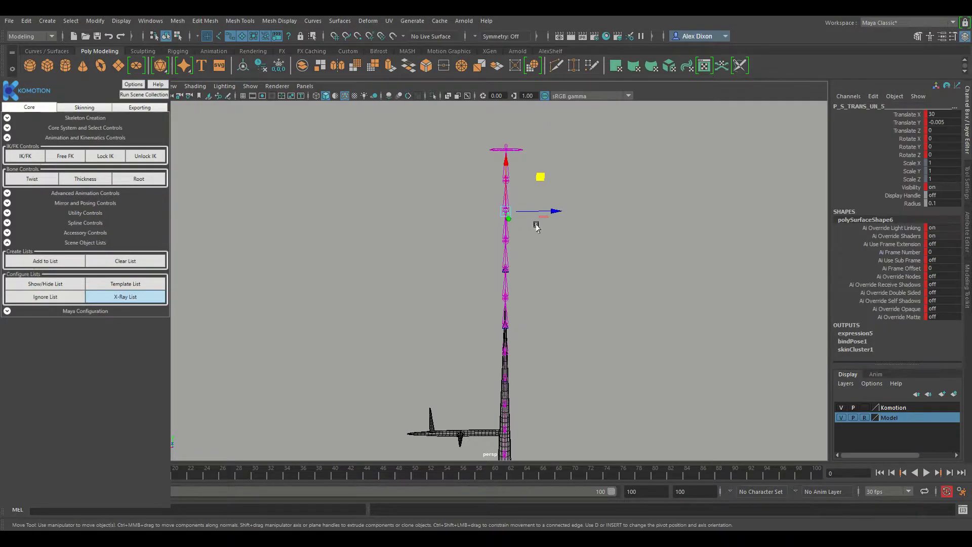
pyautogui.click(87, 127)
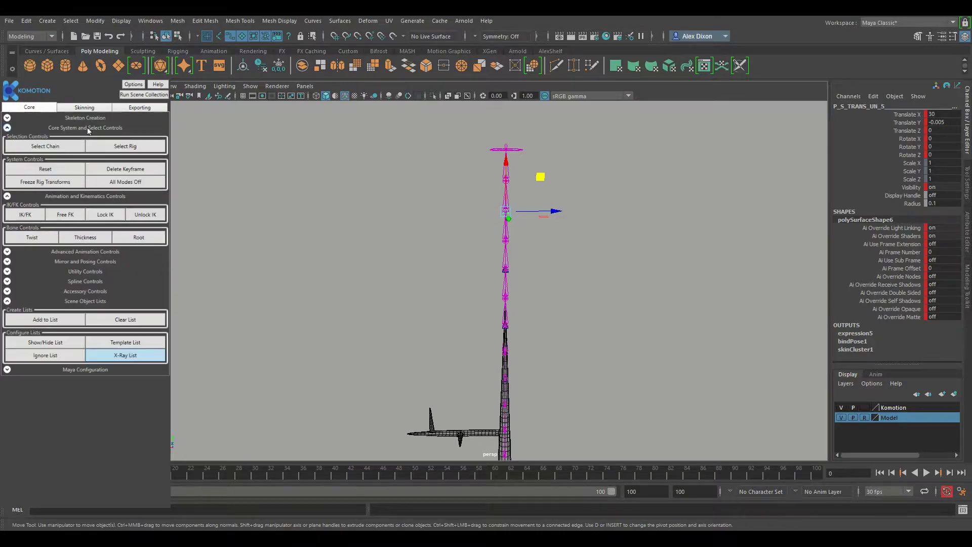
pyautogui.click(54, 147)
pyautogui.press('f')
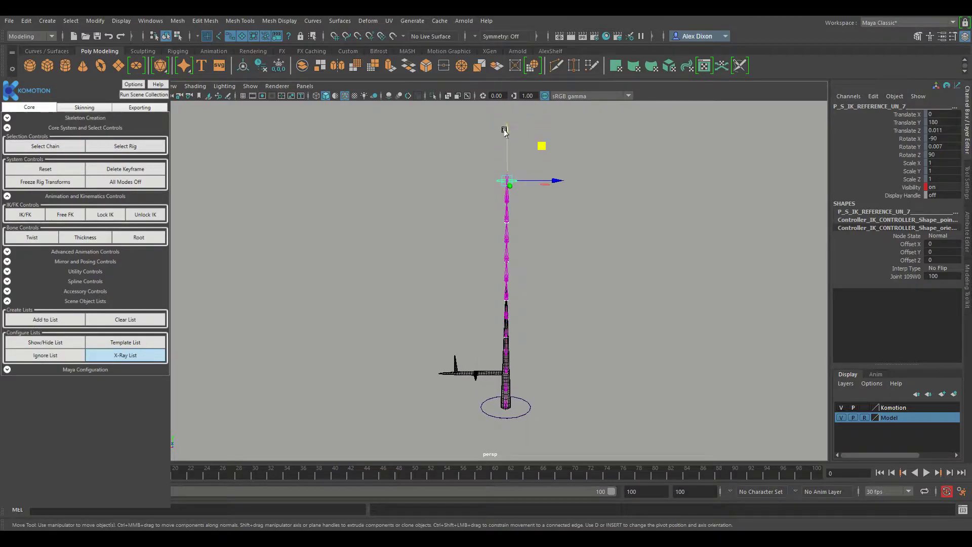
# Move the Stem chain's end IK controller down to the tip of the stem mesh, at about 99.55 in Translate Y
pyautogui.moveTo(504, 131); pyautogui.dragTo(510, 151)
pyautogui.scroll(5, 501, 308)
pyautogui.moveTo(502, 319)
pyautogui.keyDown('alt'); pyautogui.mouseDown(button='middle')
pyautogui.moveTo(482, 206)
pyautogui.moveTo(481, 241)
pyautogui.moveTo(502, 184)
pyautogui.moveTo(504, 324)
pyautogui.mouseUp(button='middle'); pyautogui.keyUp('alt')
pyautogui.scroll(-3, 485, 243)
pyautogui.scroll(3, 515, 185)
pyautogui.scroll(6, 498, 284)
pyautogui.keyDown('alt'); pyautogui.moveTo(484, 117); pyautogui.dragTo(481, 282, button='middle'); pyautogui.keyUp('alt')
pyautogui.moveTo(453, 163); pyautogui.dragTo(450, 154)
pyautogui.scroll(-5, 497, 314)
pyautogui.scroll(2, 512, 314)
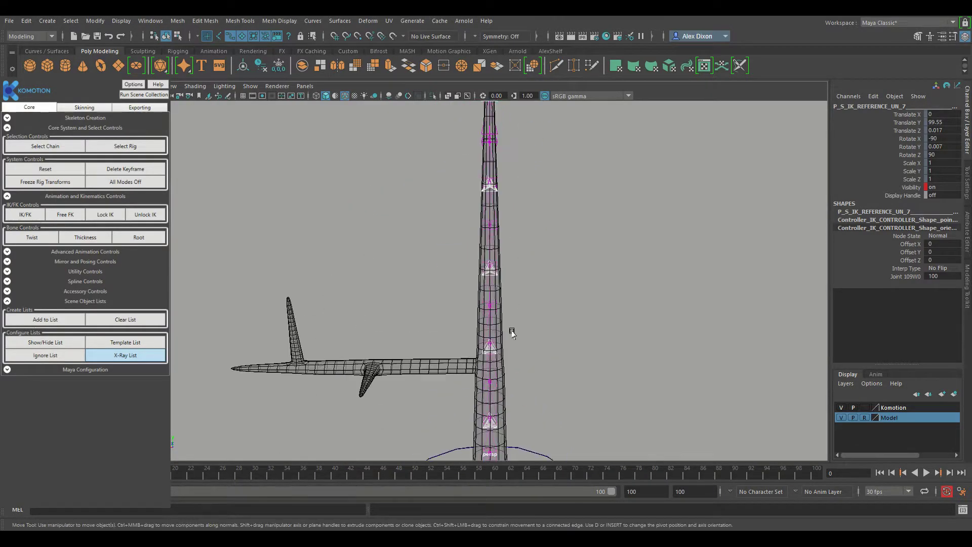
# Try moving the joint control just above the side branch, and undo the move
pyautogui.keyDown('alt'); pyautogui.moveTo(512, 326); pyautogui.dragTo(523, 245, button='middle'); pyautogui.keyUp('alt')
pyautogui.scroll(2, 527, 245)
pyautogui.click(531, 245)
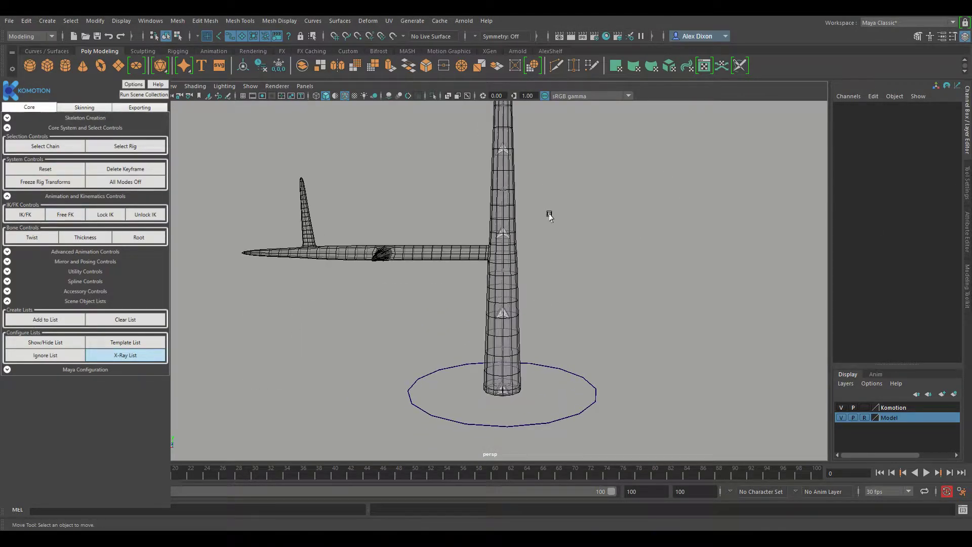
pyautogui.moveTo(549, 216)
pyautogui.keyDown('alt'); pyautogui.mouseDown(button='right')
pyautogui.moveTo(538, 306)
pyautogui.moveTo(541, 228)
pyautogui.mouseUp(button='right'); pyautogui.keyUp('alt')
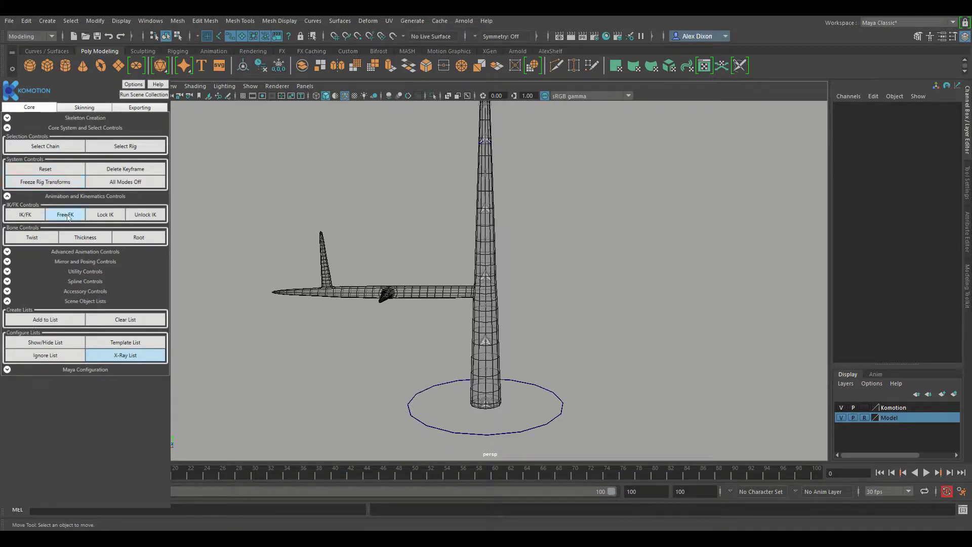
pyautogui.click(485, 209)
pyautogui.moveTo(520, 174); pyautogui.dragTo(546, 196)
pyautogui.hotkey('ctrl', 'z')
# Turn on point snapping and snap the lower Stem translation controls to the mesh's edge loops
pyautogui.scroll(5, 490, 347)
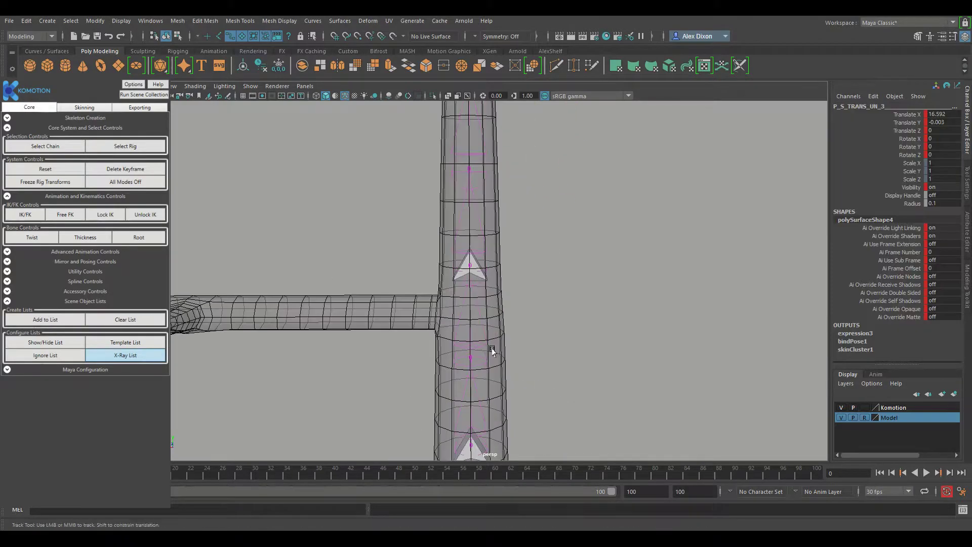
pyautogui.scroll(-4, 523, 272)
pyautogui.click(358, 37)
pyautogui.scroll(3, 490, 299)
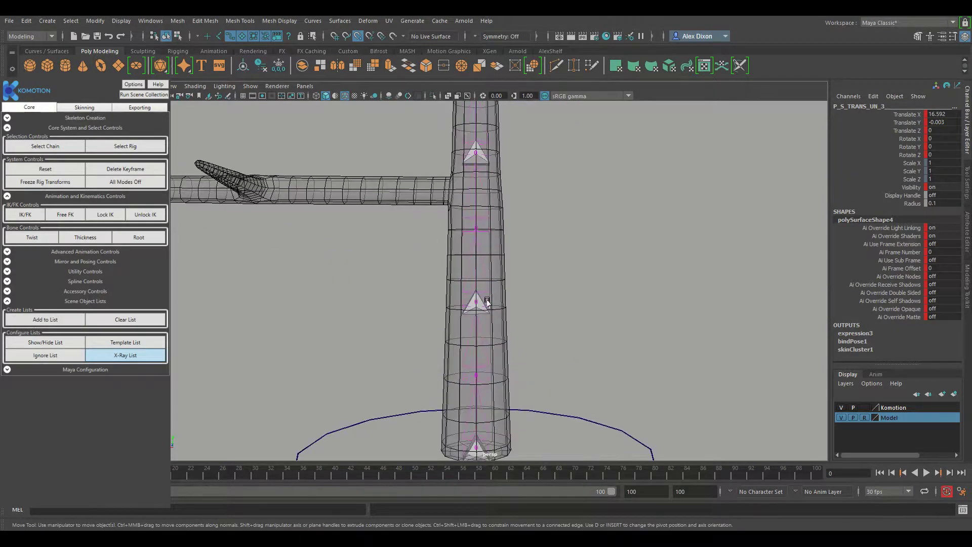
pyautogui.click(477, 303)
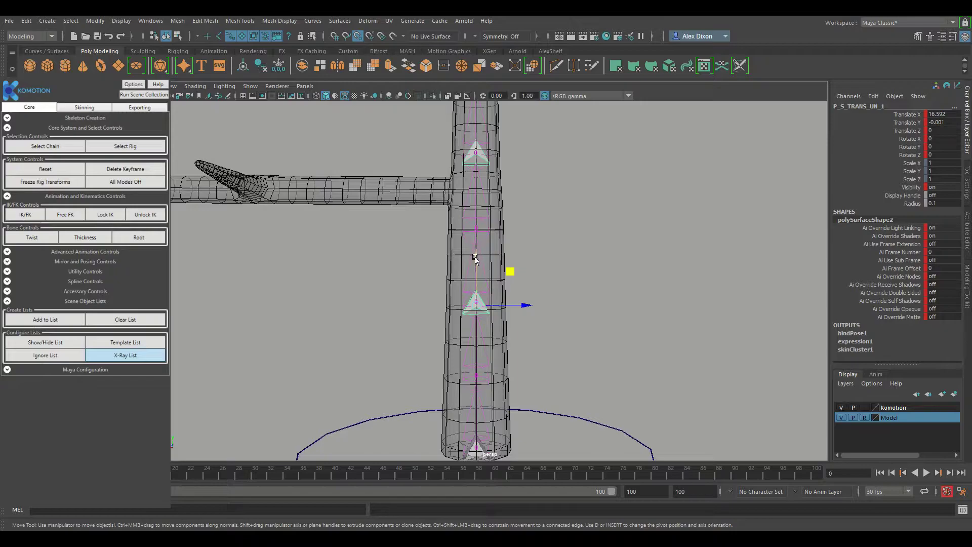
pyautogui.press('Up')
pyautogui.keyDown('alt'); pyautogui.moveTo(475, 109); pyautogui.dragTo(477, 206, button='middle'); pyautogui.keyUp('alt')
# Align the upper Stem translation controls with the mesh's edge loops towards the tip
pyautogui.scroll(-4, 477, 206)
pyautogui.press('Up')
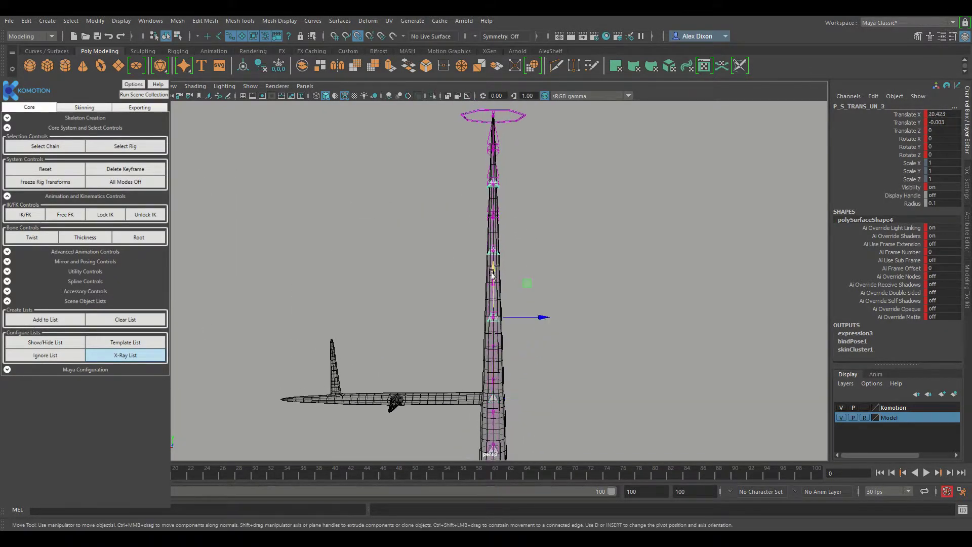
pyautogui.press('Up')
pyautogui.keyDown('alt'); pyautogui.moveTo(486, 250); pyautogui.dragTo(476, 303); pyautogui.keyUp('alt')
pyautogui.press('Up')
pyautogui.keyDown('alt'); pyautogui.moveTo(476, 304); pyautogui.dragTo(526, 250, button='right'); pyautogui.keyUp('alt')
pyautogui.scroll(5, 526, 250)
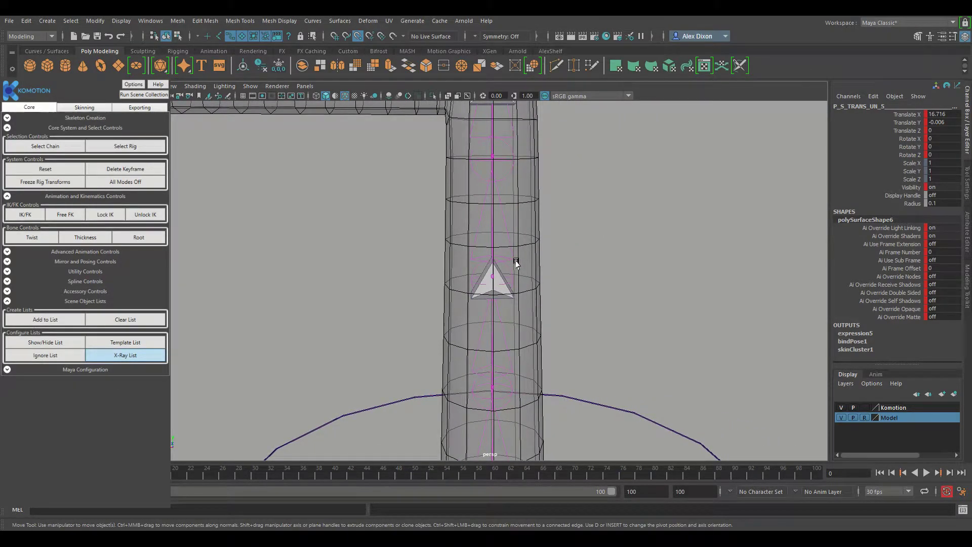
# Open the spline controls and display the Stem chain's path objects
pyautogui.click(83, 281)
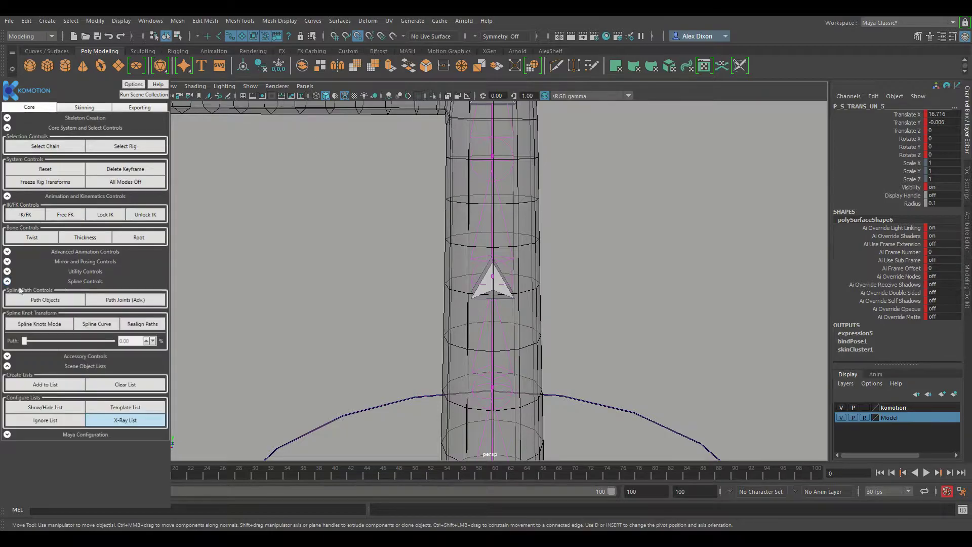
pyautogui.click(76, 322)
pyautogui.click(60, 300)
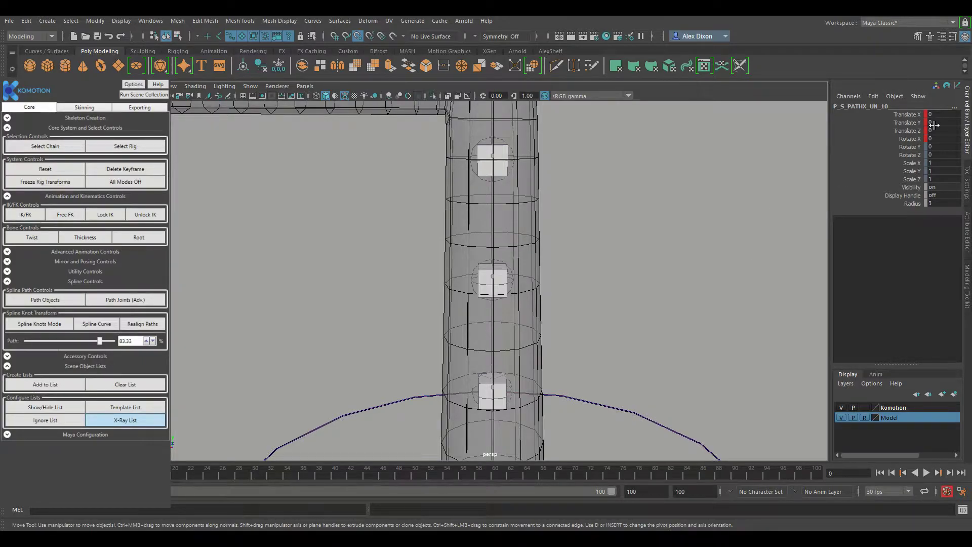
# Examine the path objects along the stem, including the attributes of one near the tip
pyautogui.click(964, 234)
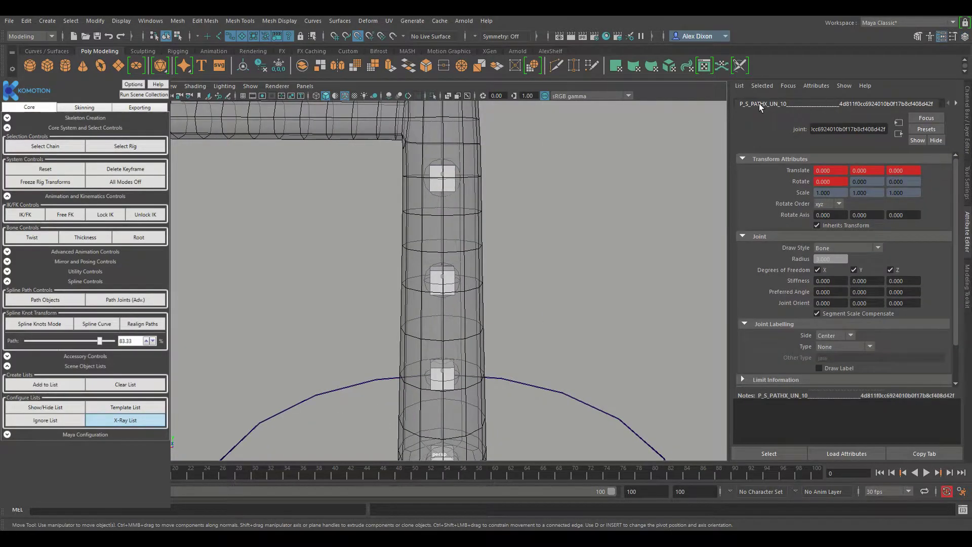
pyautogui.scroll(-5, 530, 243)
pyautogui.keyDown('alt'); pyautogui.moveTo(510, 163); pyautogui.dragTo(537, 253); pyautogui.keyUp('alt')
pyautogui.scroll(5, 536, 253)
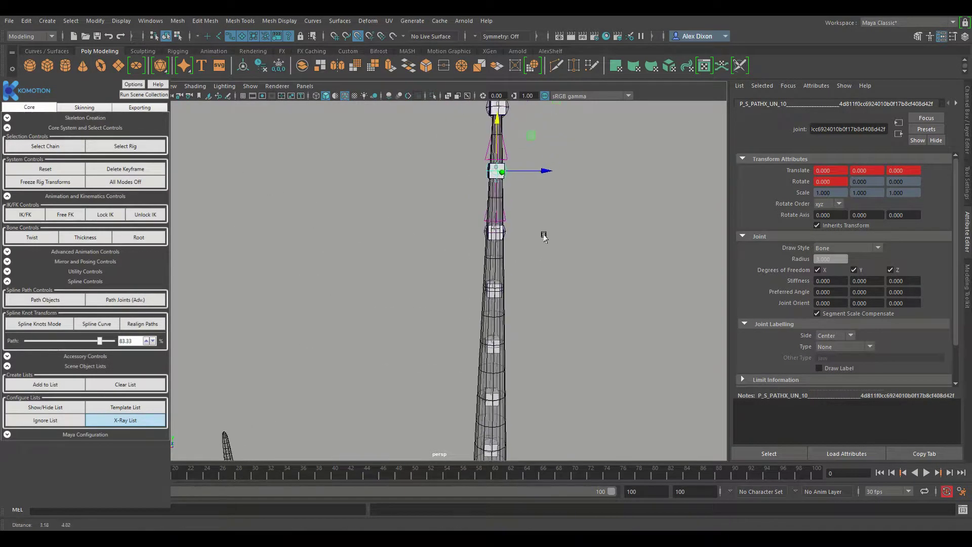
pyautogui.click(503, 195)
pyautogui.click(528, 208)
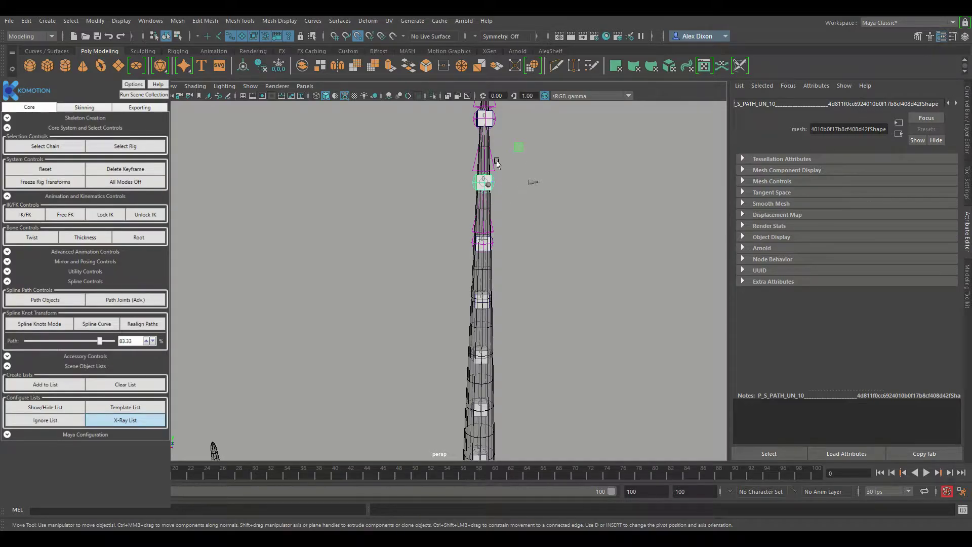
pyautogui.keyDown('alt'); pyautogui.moveTo(480, 180); pyautogui.dragTo(502, 286); pyautogui.keyUp('alt')
pyautogui.keyDown('alt'); pyautogui.moveTo(485, 244); pyautogui.dragTo(538, 297, button='right'); pyautogui.keyUp('alt')
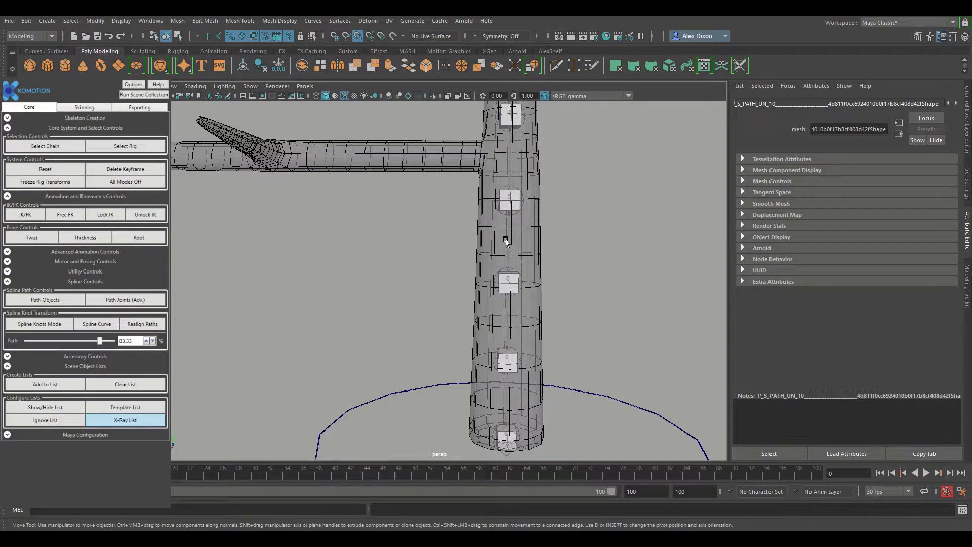
pyautogui.keyDown('alt'); pyautogui.moveTo(558, 272); pyautogui.dragTo(562, 269); pyautogui.keyUp('alt')
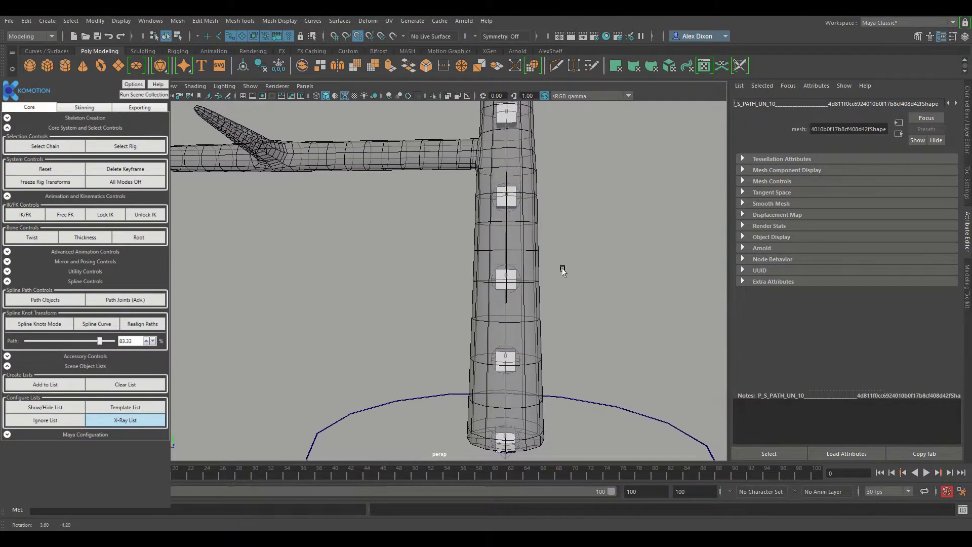
pyautogui.keyDown('alt'); pyautogui.moveTo(545, 217); pyautogui.dragTo(572, 324); pyautogui.keyUp('alt')
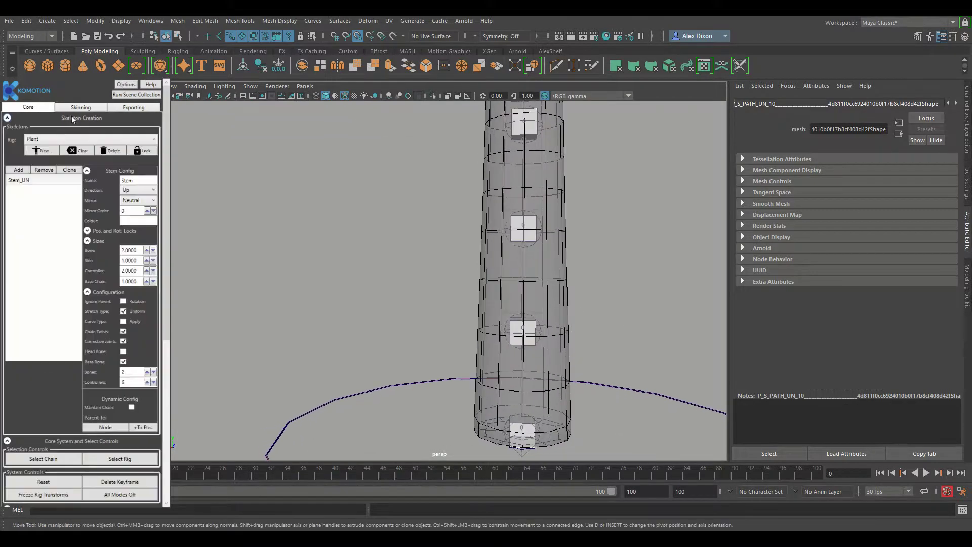
# Review the Stem chain's skeleton creation settings and its translation controls near the stem base
pyautogui.click(492, 394)
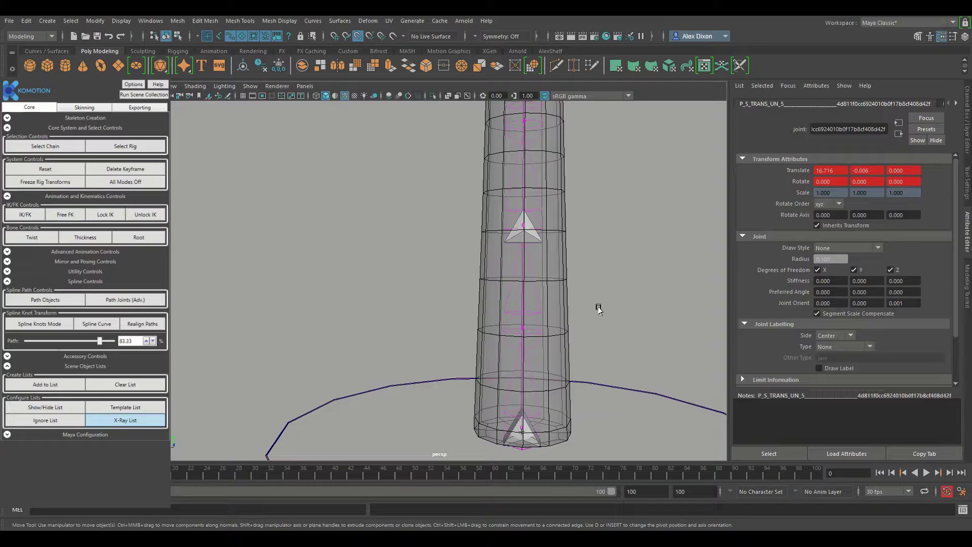
pyautogui.click(83, 117)
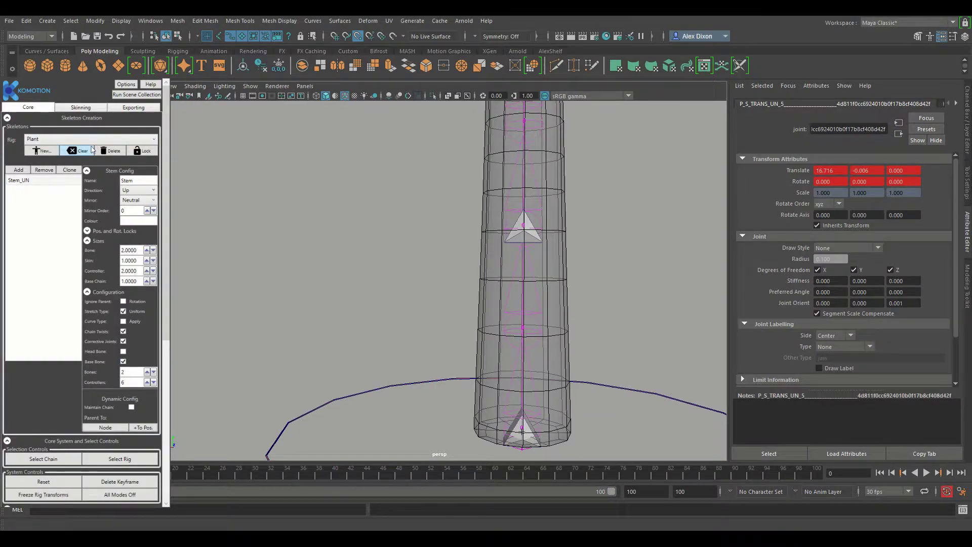
pyautogui.click(103, 118)
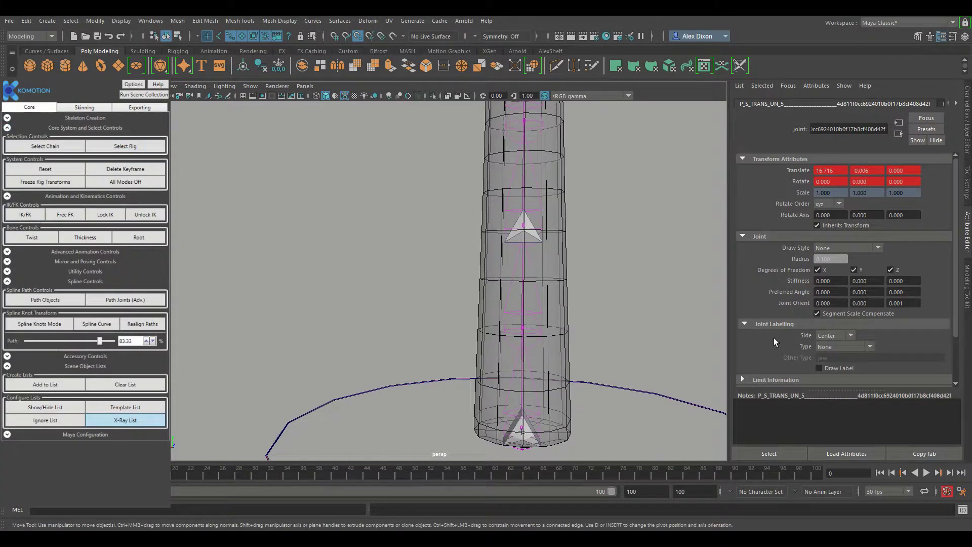
pyautogui.press('a')
pyautogui.keyDown('alt'); pyautogui.moveTo(510, 184); pyautogui.dragTo(564, 288); pyautogui.keyUp('alt')
pyautogui.scroll(10, 565, 291)
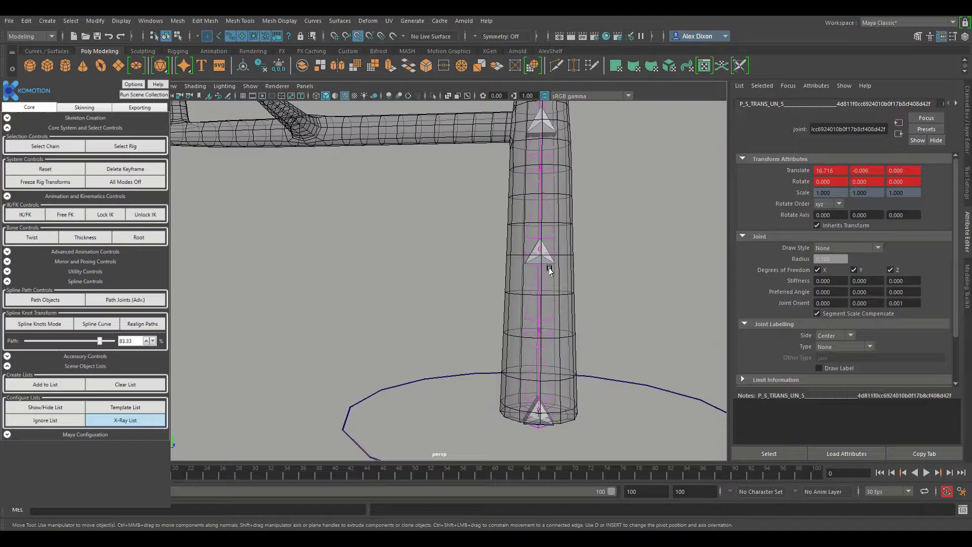
pyautogui.press('f')
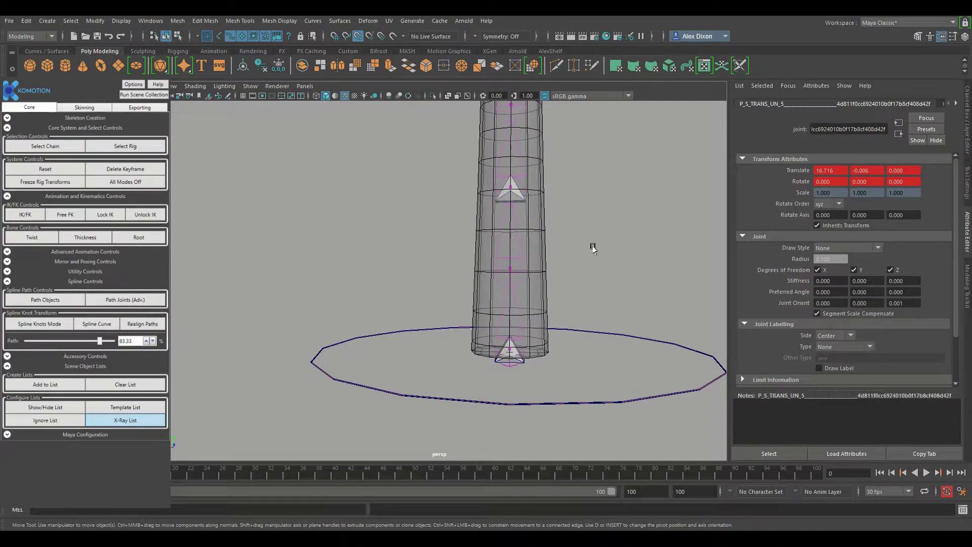
# Display the path objects and fit the first one above the base to its edge loop, at a path value of about 8.4%
pyautogui.click(59, 303)
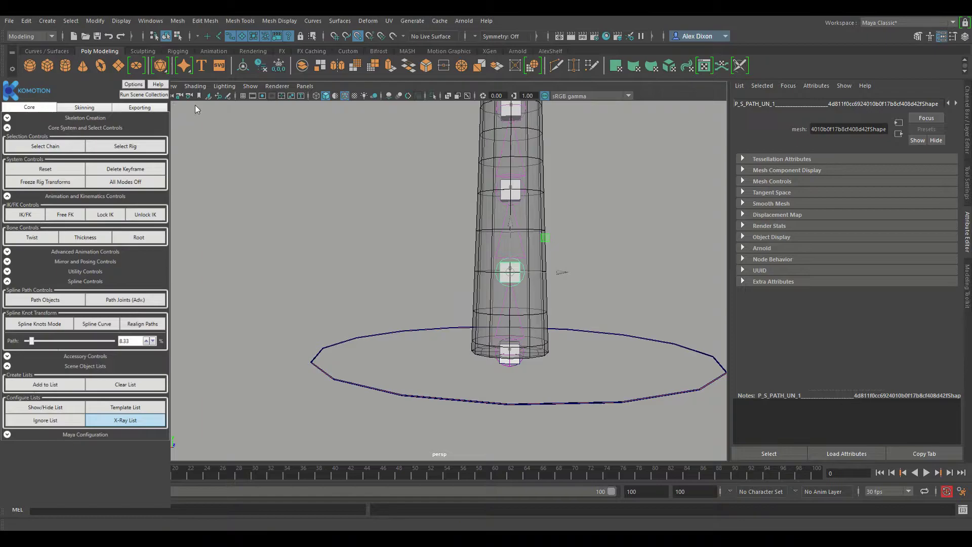
pyautogui.click(48, 306)
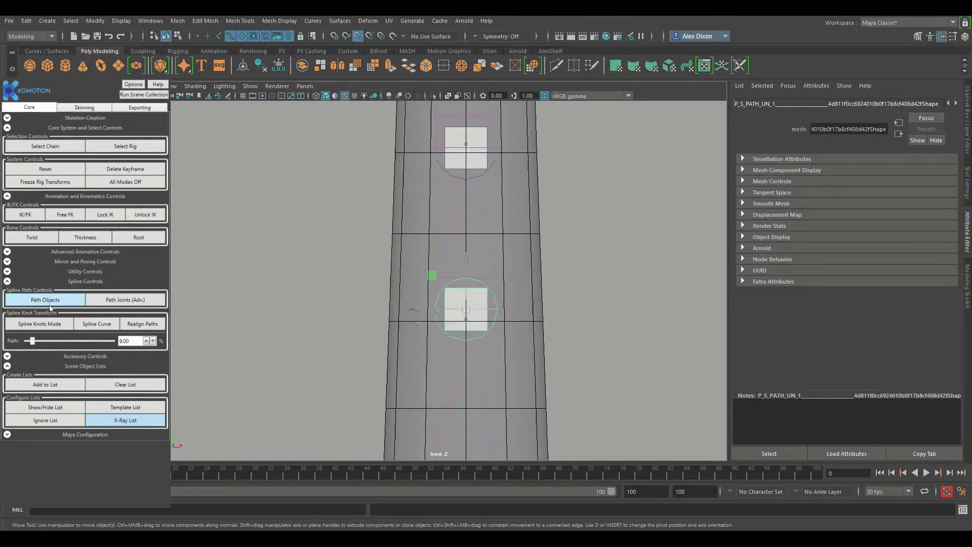
pyautogui.click(57, 343)
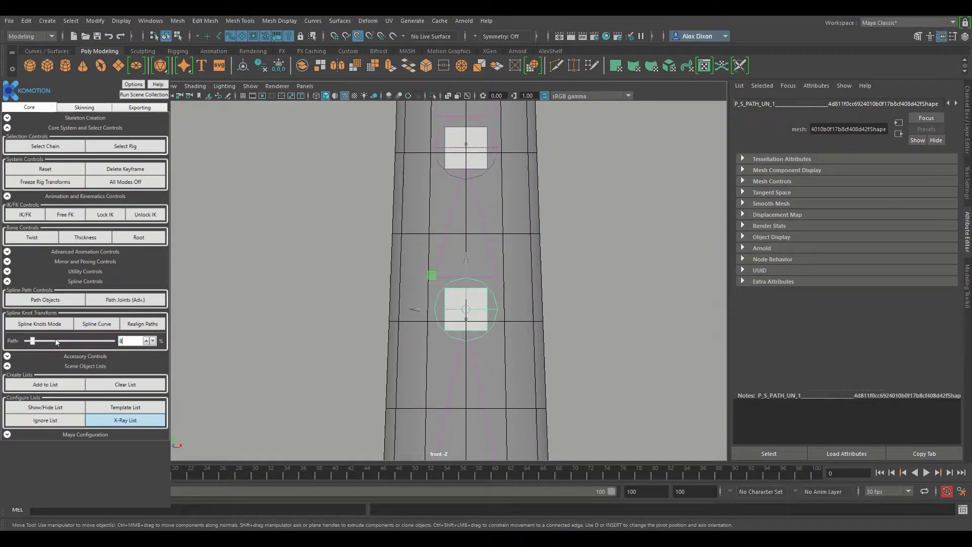
pyautogui.scroll(-1, 56, 340)
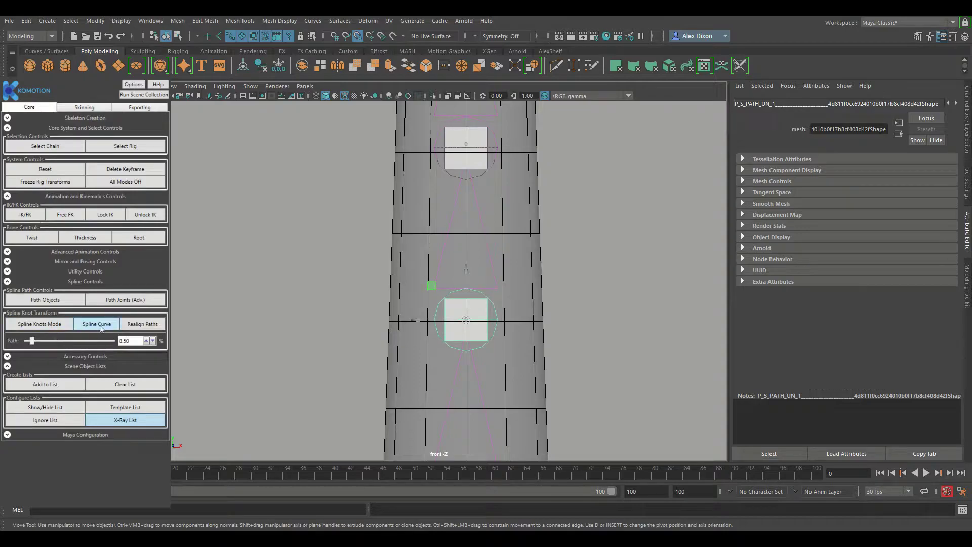
pyautogui.doubleClick(125, 340)
pyautogui.write('45')
pyautogui.press('Return')
pyautogui.click(131, 343)
pyautogui.press('BackSpace')
pyautogui.press('Return')
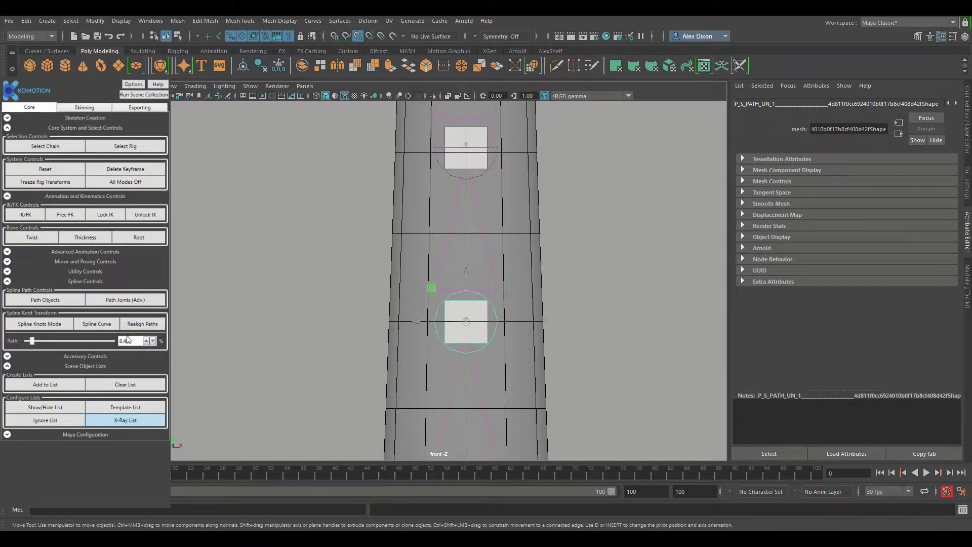
# Set the path value of the second path object above the base to 16.44%
pyautogui.press('Right')
pyautogui.moveTo(132, 341); pyautogui.dragTo(87, 336)
pyautogui.write('16.44')
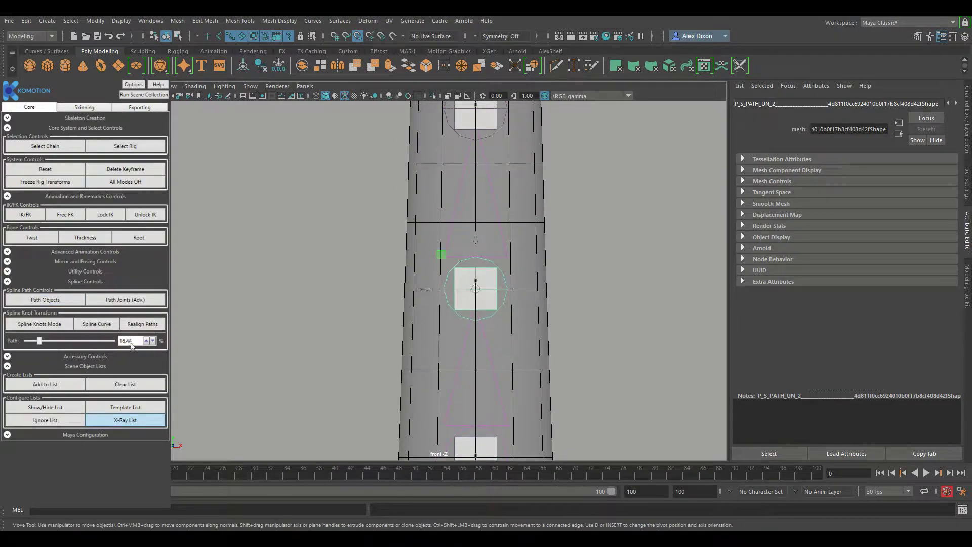
# Try placing the third path object at the side branch junction with path values of 30% and 29.50%
pyautogui.keyDown('alt'); pyautogui.moveTo(432, 109); pyautogui.dragTo(534, 339, button='middle'); pyautogui.keyUp('alt')
pyautogui.press('Right')
pyautogui.write('30')
pyautogui.click(59, 326)
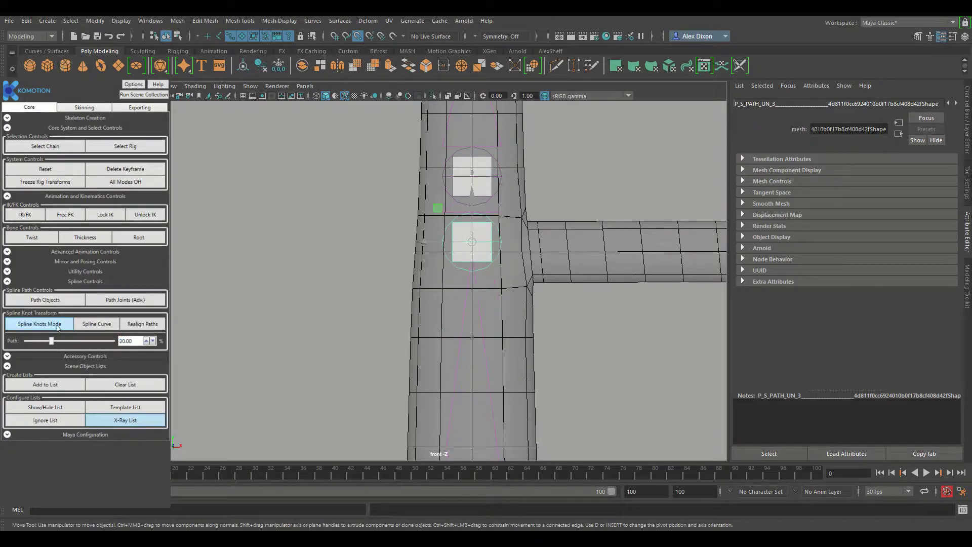
pyautogui.press('Right')
pyautogui.keyDown('alt'); pyautogui.moveTo(474, 183); pyautogui.dragTo(474, 391, button='middle'); pyautogui.keyUp('alt')
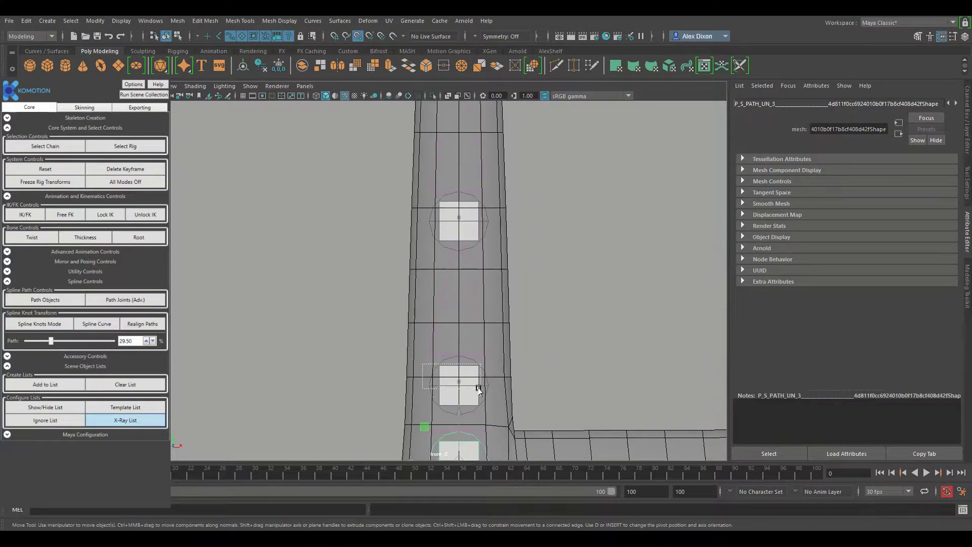
pyautogui.click(146, 338)
pyautogui.click(146, 339)
pyautogui.click(603, 259)
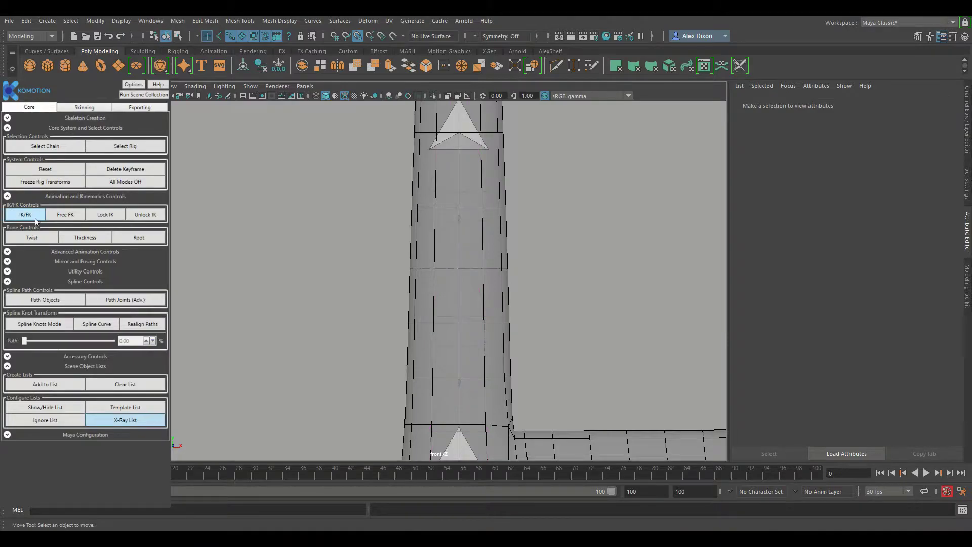
# Display the path objects again and place the fourth one at the side branch junction with a path value of 29.49%
pyautogui.keyDown('alt'); pyautogui.moveTo(576, 420); pyautogui.dragTo(590, 284, button='middle'); pyautogui.keyUp('alt')
pyautogui.scroll(-3, 555, 136)
pyautogui.keyDown('alt'); pyautogui.moveTo(556, 136); pyautogui.dragTo(505, 327, button='middle'); pyautogui.keyUp('alt')
pyautogui.scroll(1, 505, 326)
pyautogui.click(45, 299)
pyautogui.moveTo(30, 341); pyautogui.dragTo(46, 341)
pyautogui.click(83, 340)
pyautogui.click(84, 341)
pyautogui.click(83, 340)
pyautogui.click(83, 341)
pyautogui.click(83, 341)
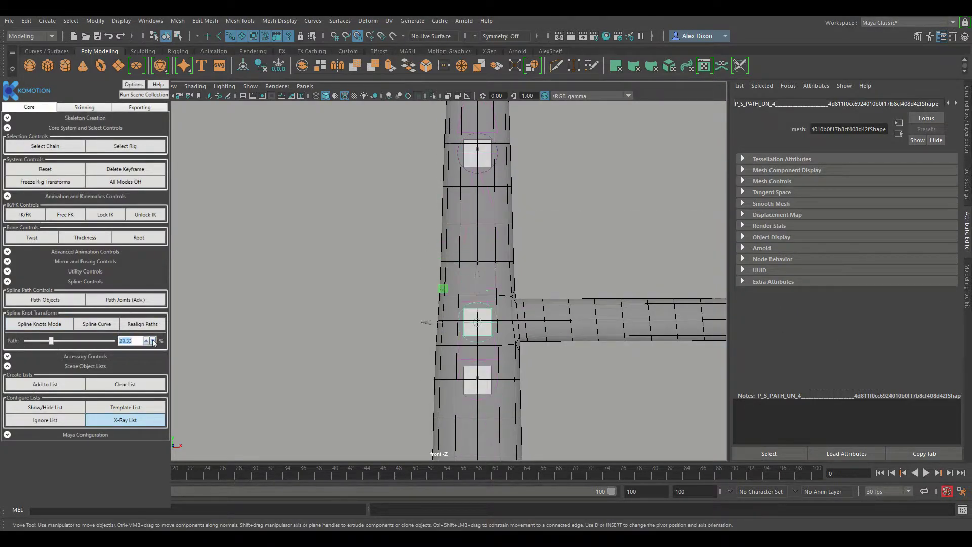
pyautogui.doubleClick(132, 341)
pyautogui.write('49')
pyautogui.press('Return')
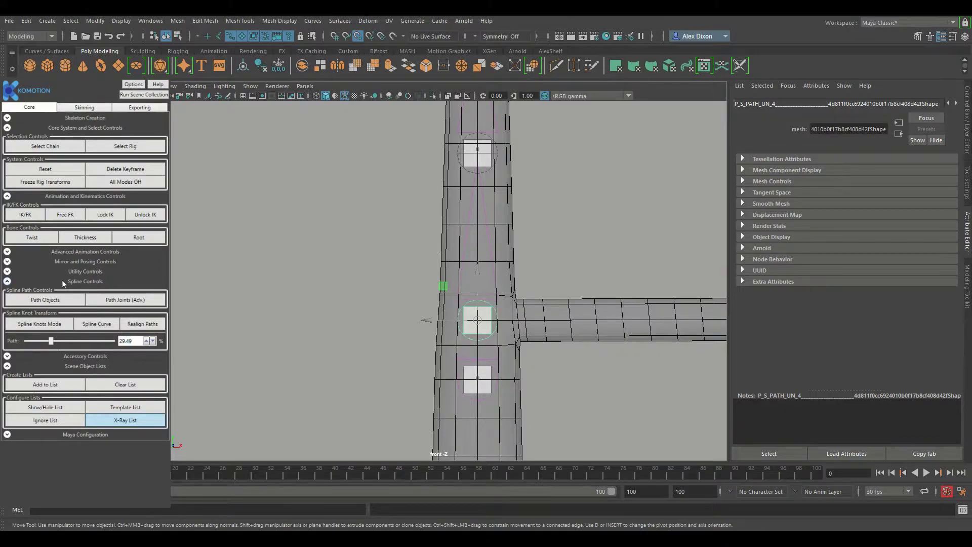
# Examine the placement of the path objects along the stem, from the base up to the side branch junction
pyautogui.keyDown('alt'); pyautogui.moveTo(543, 373); pyautogui.dragTo(540, 253, button='middle'); pyautogui.keyUp('alt')
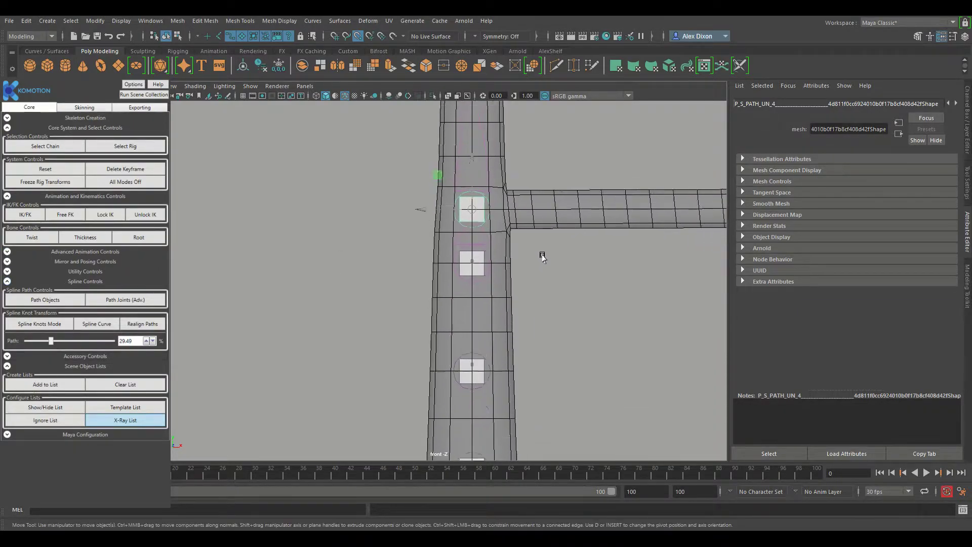
pyautogui.keyDown('alt'); pyautogui.moveTo(505, 198); pyautogui.dragTo(371, 326, button='middle'); pyautogui.keyUp('alt')
pyautogui.scroll(2, 482, 354)
pyautogui.scroll(2, 463, 319)
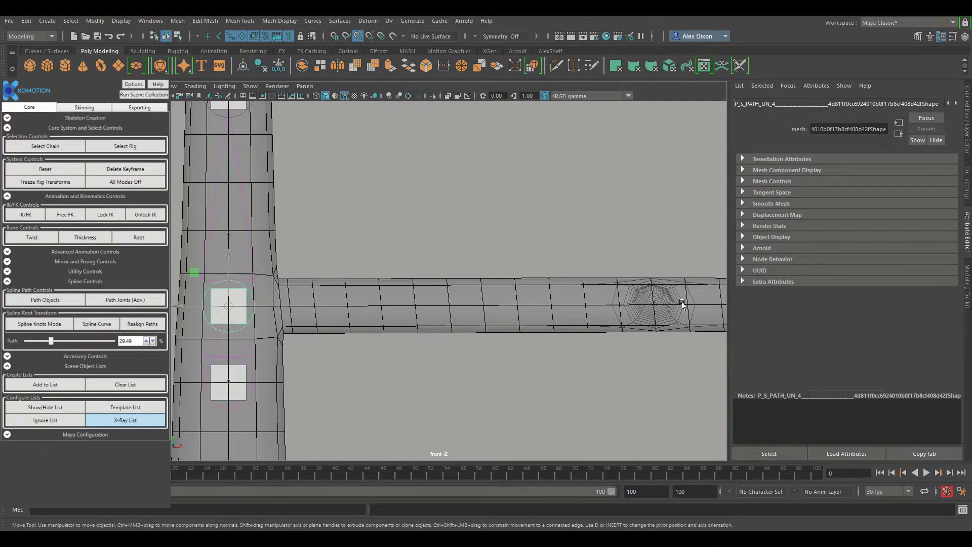
pyautogui.keyDown('alt'); pyautogui.moveTo(365, 304); pyautogui.dragTo(380, 347, button='middle'); pyautogui.keyUp('alt')
pyautogui.scroll(-3, 389, 339)
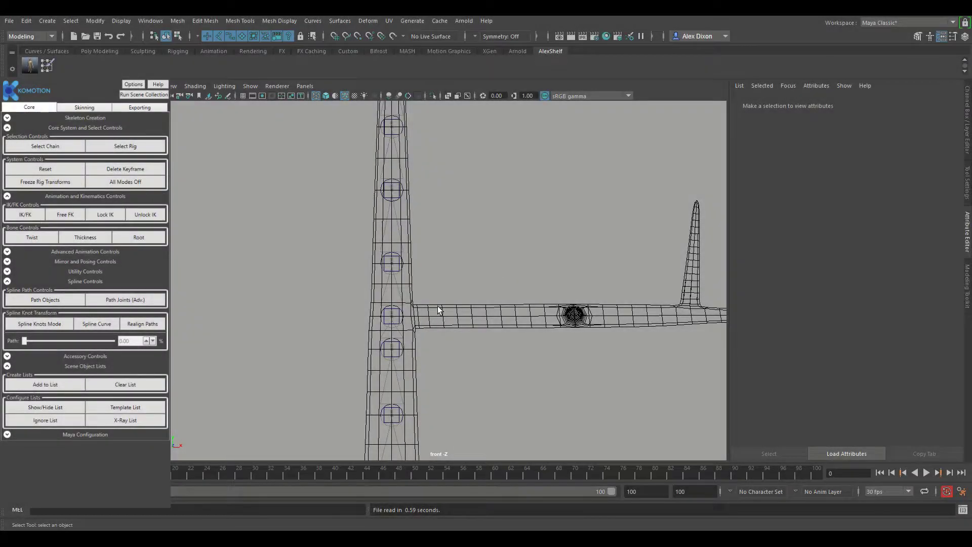
pyautogui.keyDown('alt'); pyautogui.moveTo(436, 310); pyautogui.dragTo(516, 193, button='middle'); pyautogui.keyUp('alt')
pyautogui.keyDown('alt'); pyautogui.moveTo(495, 348); pyautogui.dragTo(493, 275, button='middle'); pyautogui.keyUp('alt')
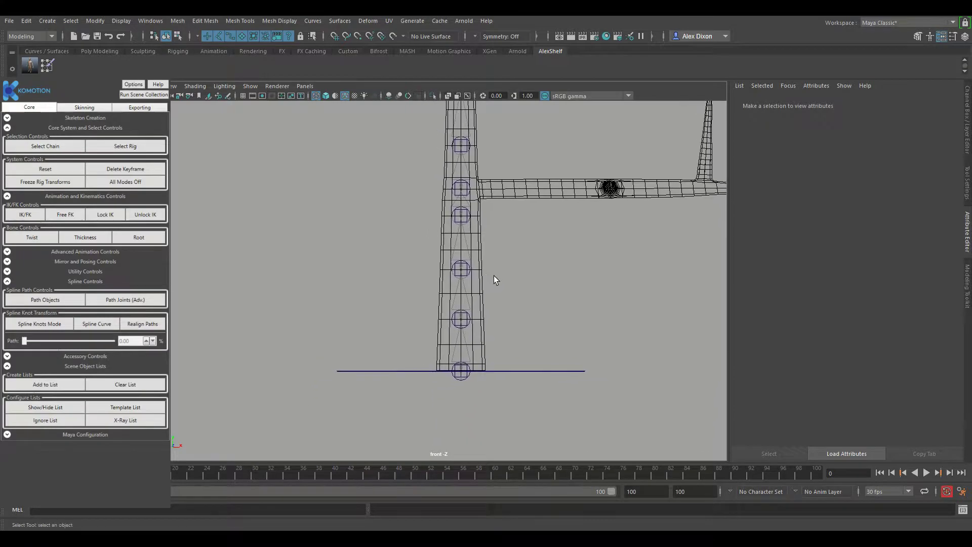
pyautogui.scroll(1, 494, 288)
pyautogui.scroll(1, 533, 255)
pyautogui.keyDown('alt'); pyautogui.moveTo(530, 223); pyautogui.dragTo(511, 273, button='middle'); pyautogui.keyUp('alt')
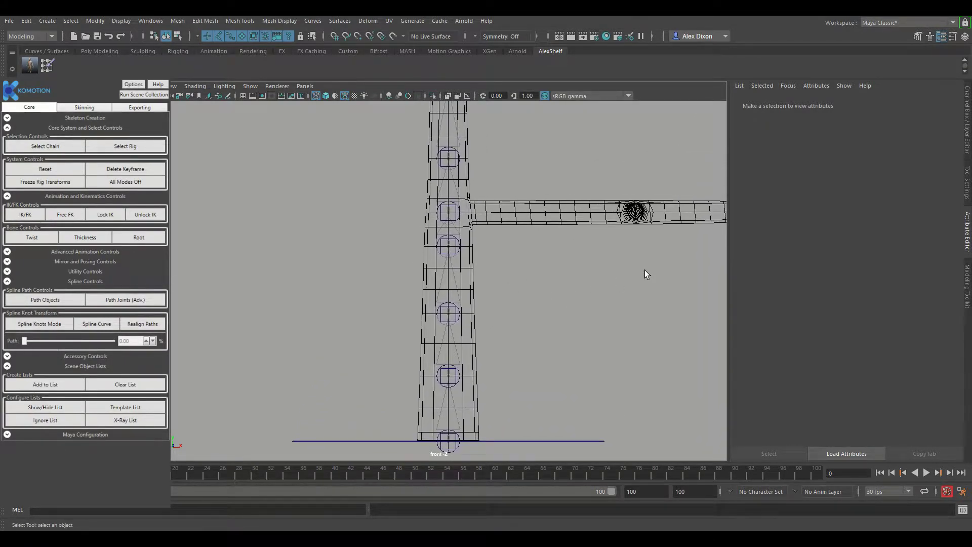
# Display the stem's IK/FK controls and review the bone and controller settings of the Stem chain
pyautogui.click(40, 216)
pyautogui.keyDown('alt'); pyautogui.moveTo(472, 333); pyautogui.dragTo(468, 284, button='middle'); pyautogui.keyUp('alt')
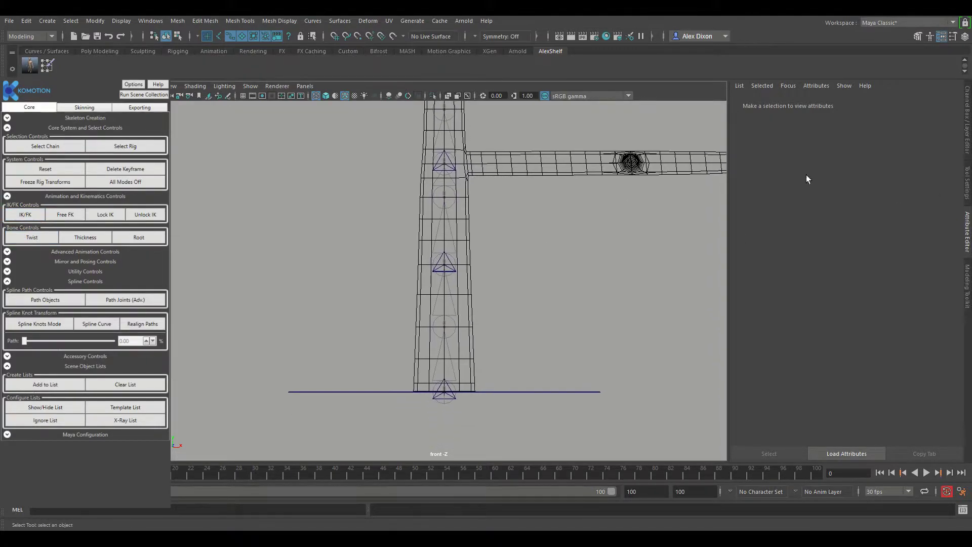
pyautogui.click(95, 116)
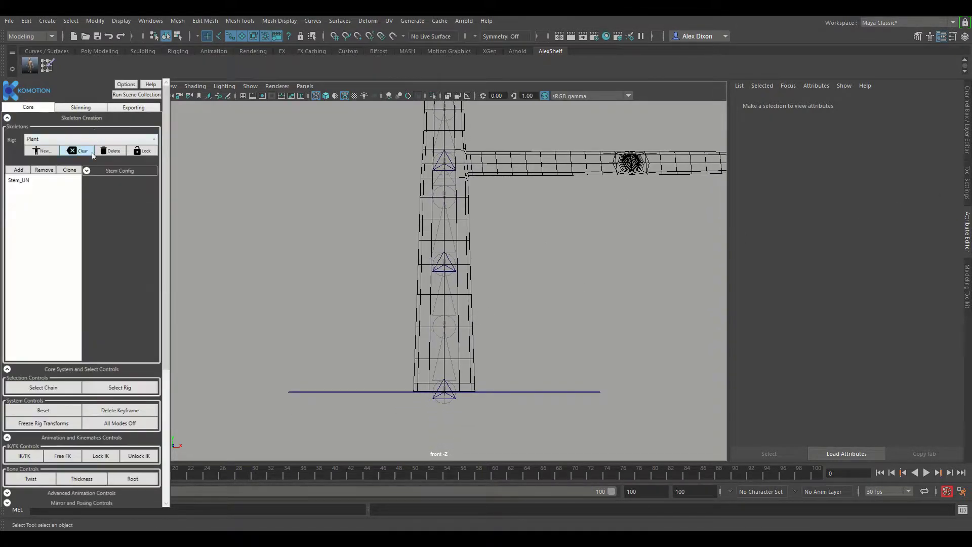
pyautogui.click(147, 172)
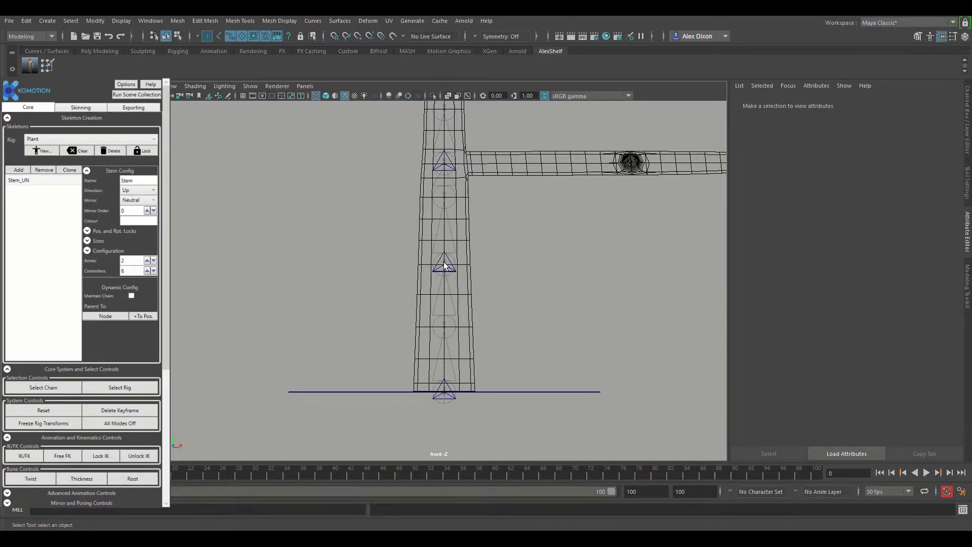
pyautogui.click(99, 118)
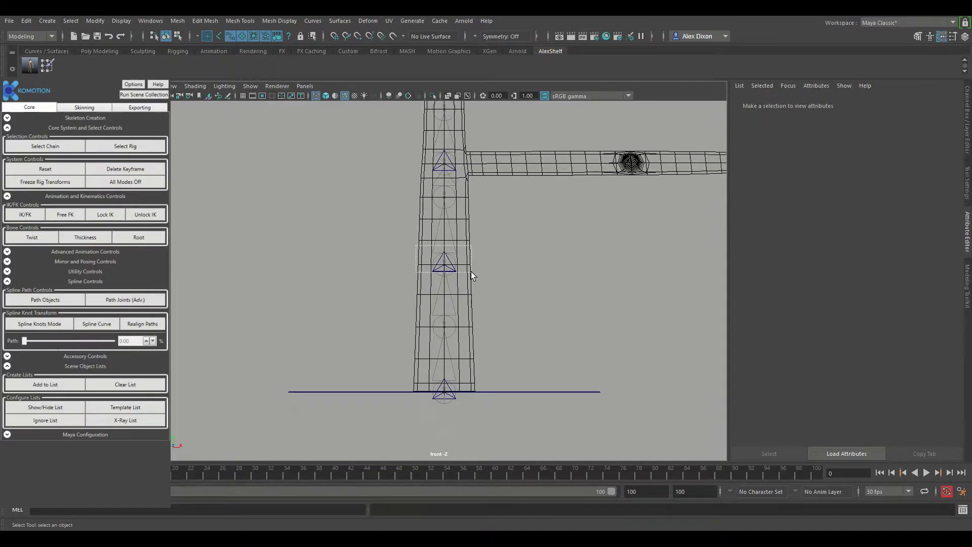
# Try moving the stem's first IK/FK control above the base away from the mesh, and reset it
pyautogui.click(471, 271)
pyautogui.press('w')
pyautogui.moveTo(408, 229); pyautogui.dragTo(233, 134)
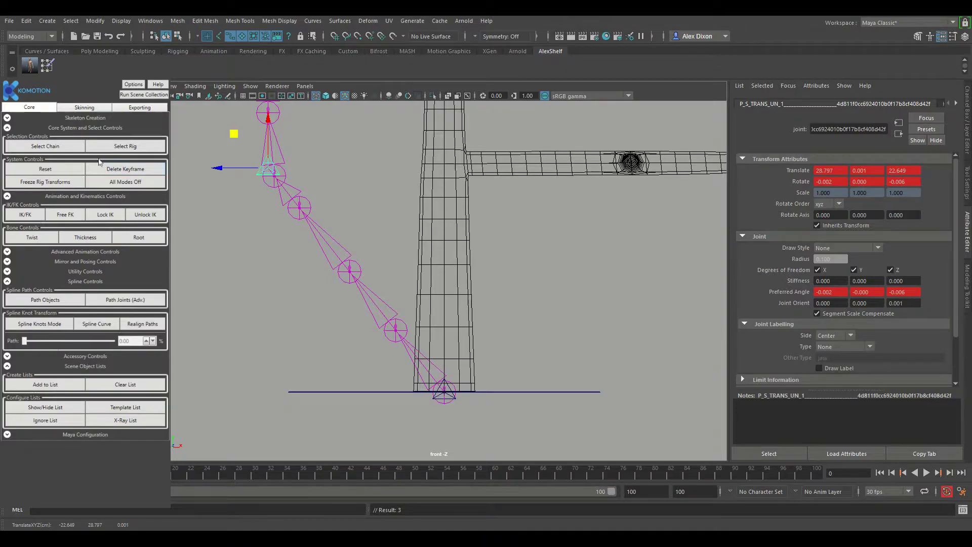
pyautogui.click(62, 169)
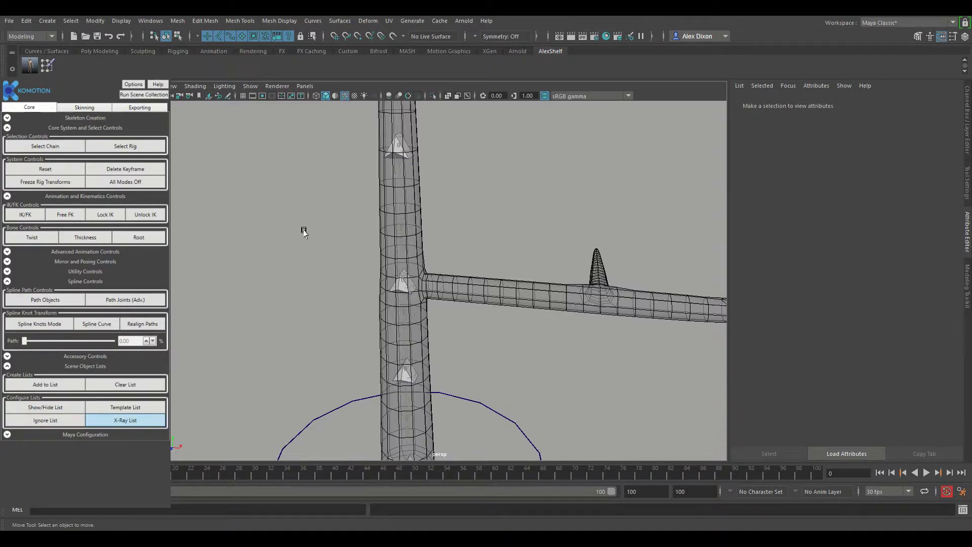
# Add a new chain to the Plant rig for the side branch and select it in the chain list
pyautogui.press('Delete')
pyautogui.click(19, 170)
pyautogui.click(30, 190)
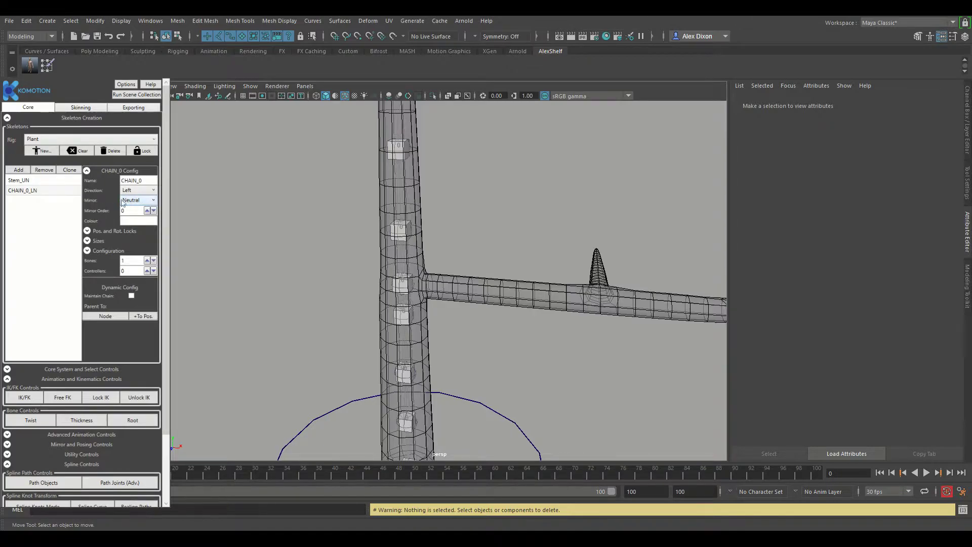
pyautogui.scroll(-5, 486, 256)
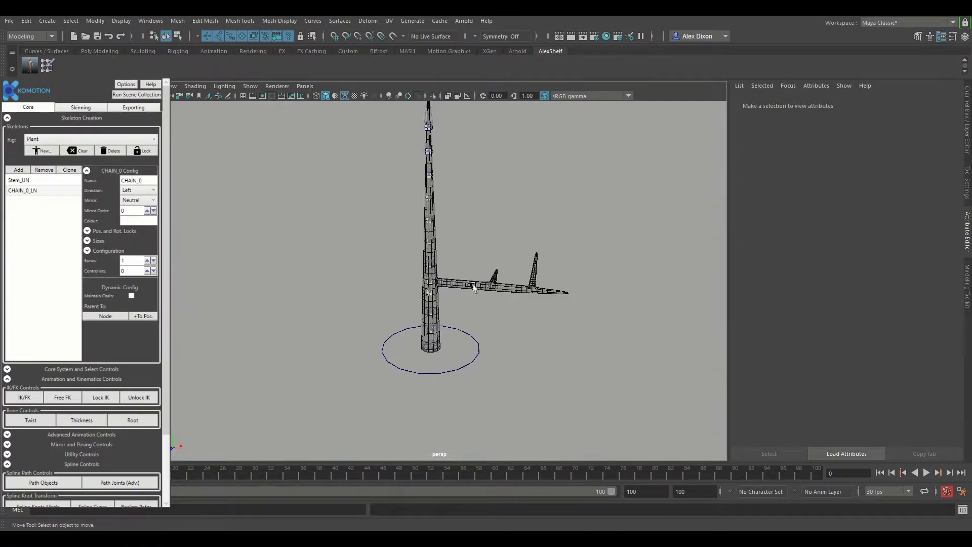
pyautogui.scroll(5, 439, 289)
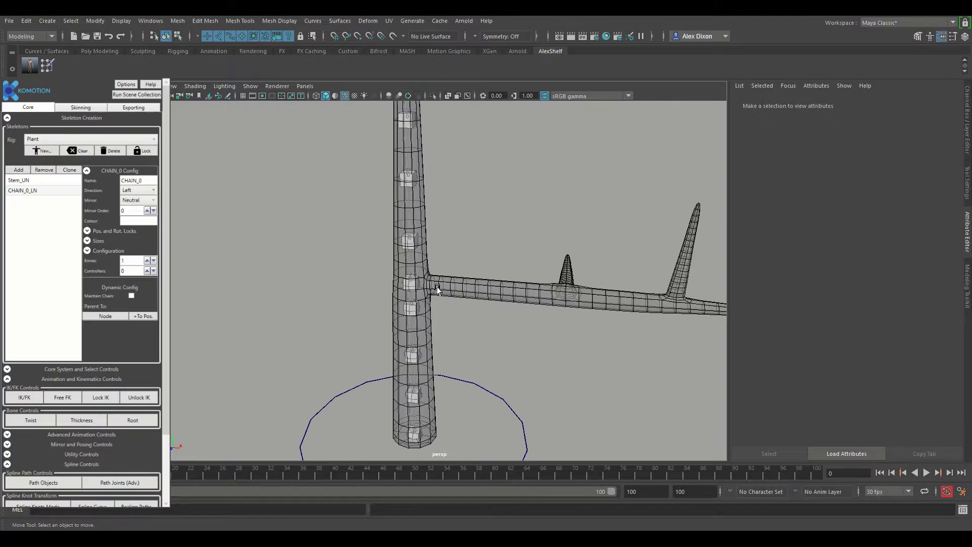
pyautogui.scroll(1, 438, 290)
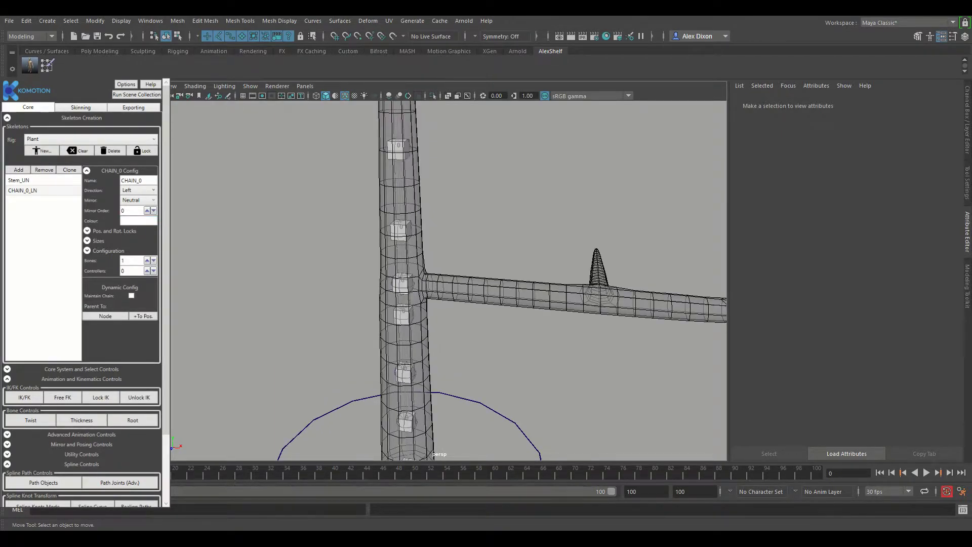
# Rename the new chain as Branch
pyautogui.moveTo(144, 181); pyautogui.dragTo(79, 188)
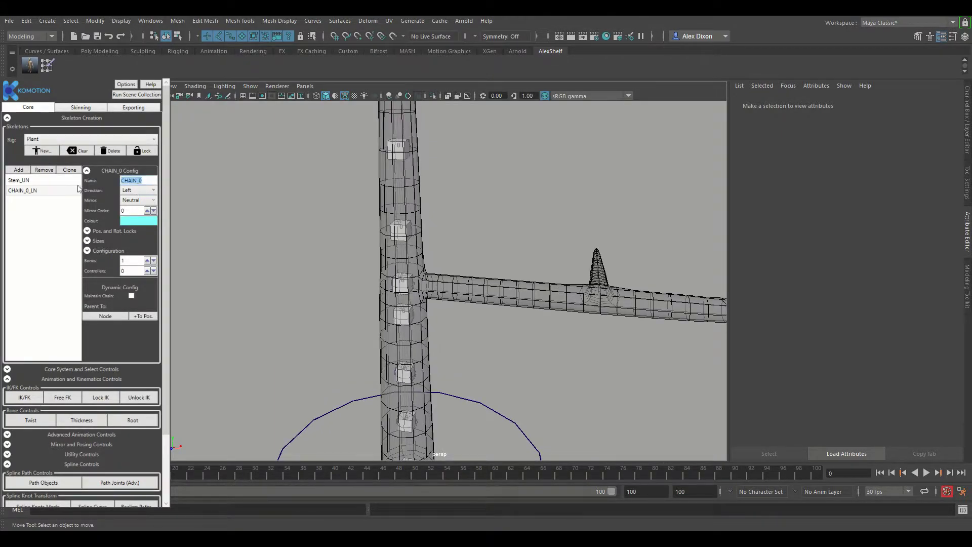
pyautogui.write('B')
pyautogui.press('Return')
pyautogui.scroll(-5, 449, 299)
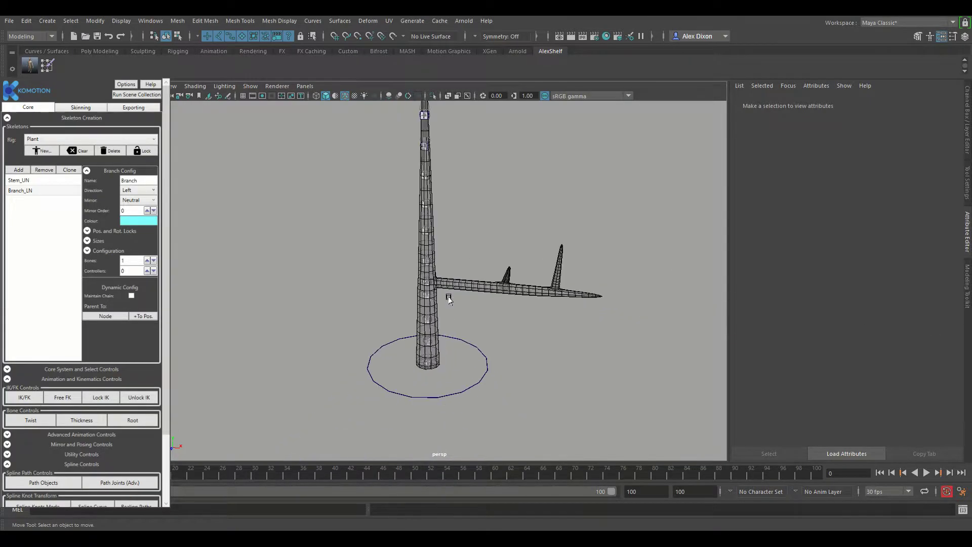
pyautogui.scroll(4, 449, 299)
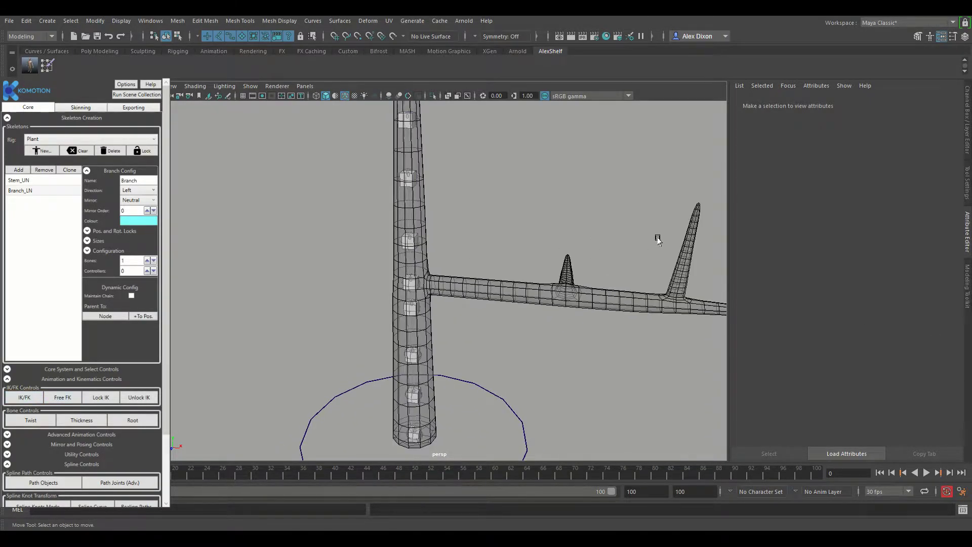
# Build the Branch chain with 2 controllers from the stem's advanced path joint at the side branch junction
pyautogui.click(30, 399)
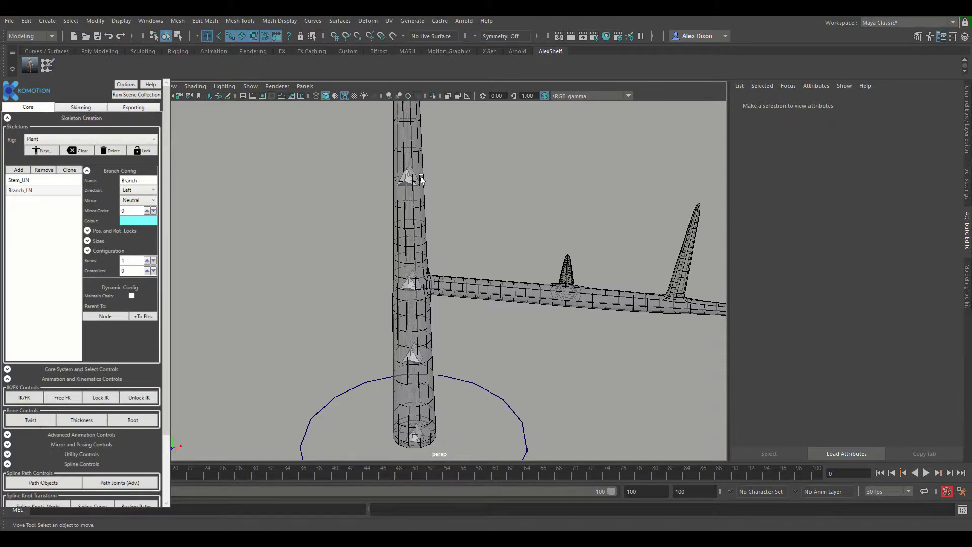
pyautogui.scroll(-3, 95, 336)
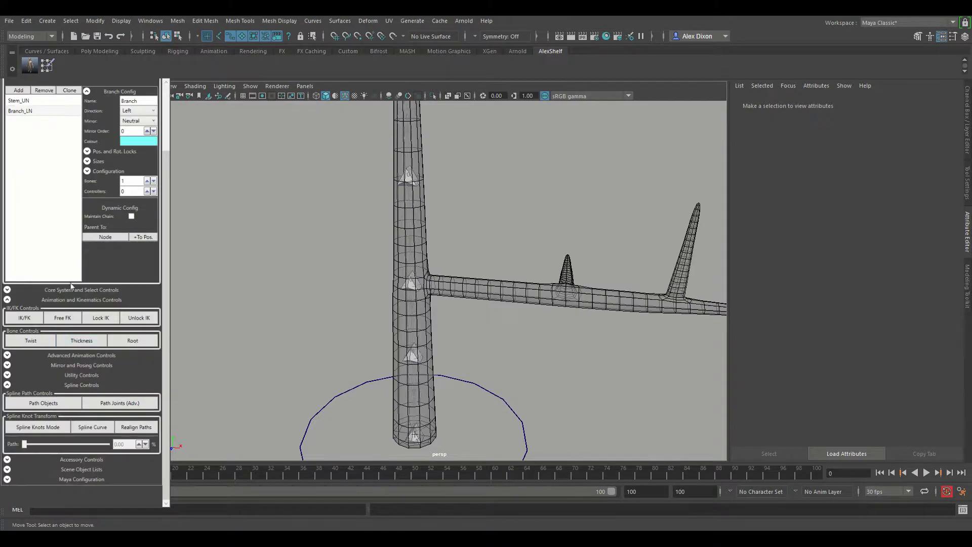
pyautogui.click(120, 403)
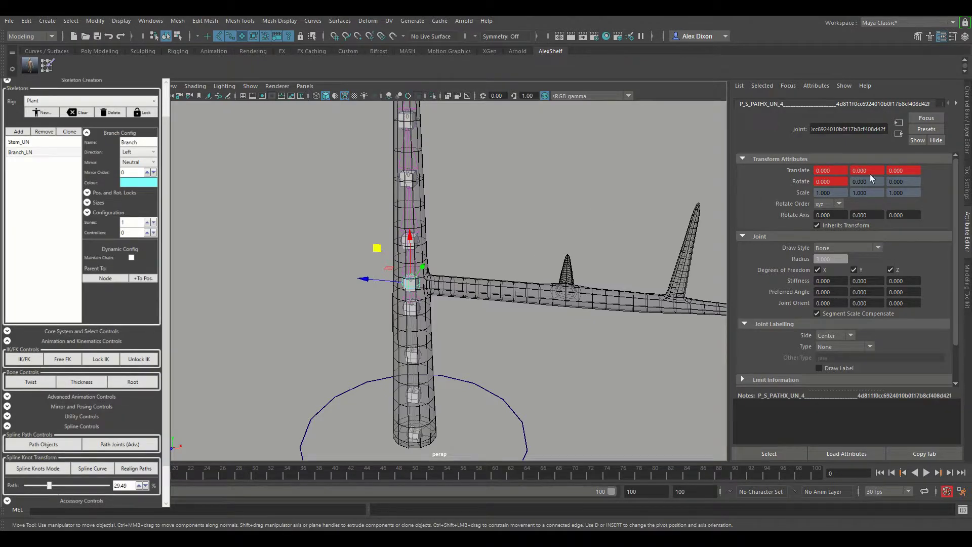
pyautogui.write('2')
pyautogui.keyDown('alt'); pyautogui.moveTo(606, 229); pyautogui.dragTo(485, 220); pyautogui.keyUp('alt')
pyautogui.keyDown('alt'); pyautogui.moveTo(484, 220); pyautogui.dragTo(462, 217, button='right'); pyautogui.keyUp('alt')
pyautogui.moveTo(482, 201)
pyautogui.keyDown('alt'); pyautogui.mouseDown()
pyautogui.moveTo(484, 187)
pyautogui.moveTo(495, 219)
pyautogui.moveTo(478, 193)
pyautogui.mouseUp(); pyautogui.keyUp('alt')
pyautogui.press('f')
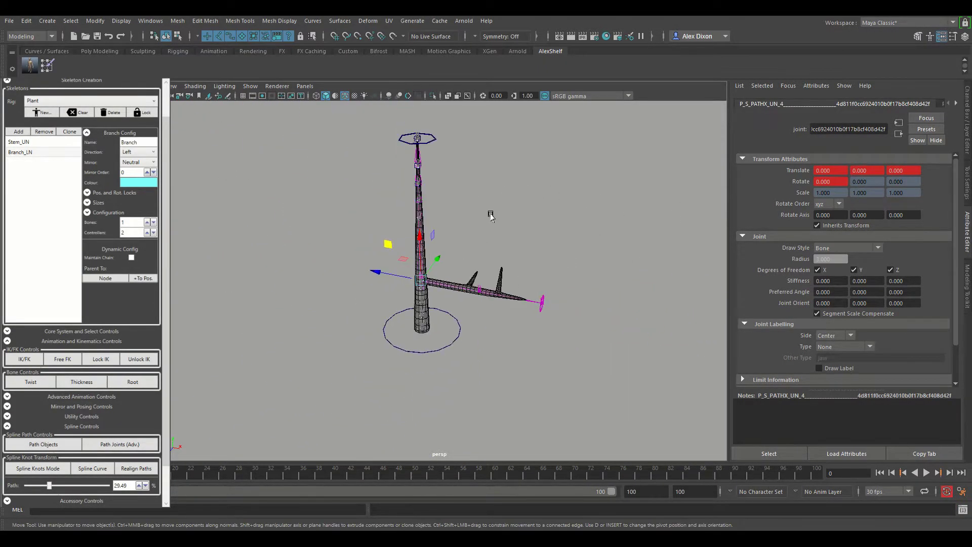
# Try rotating the rig's base control and inspect how the Branch chain is attached to the stem
pyautogui.click(448, 357)
pyautogui.press('e')
pyautogui.moveTo(435, 338); pyautogui.dragTo(445, 321)
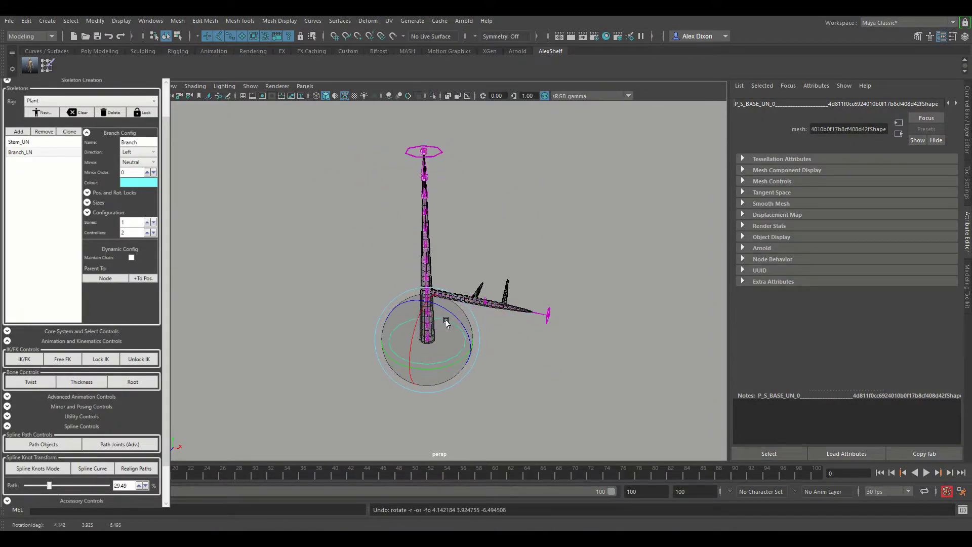
pyautogui.scroll(5, 434, 321)
pyautogui.scroll(-5, 431, 343)
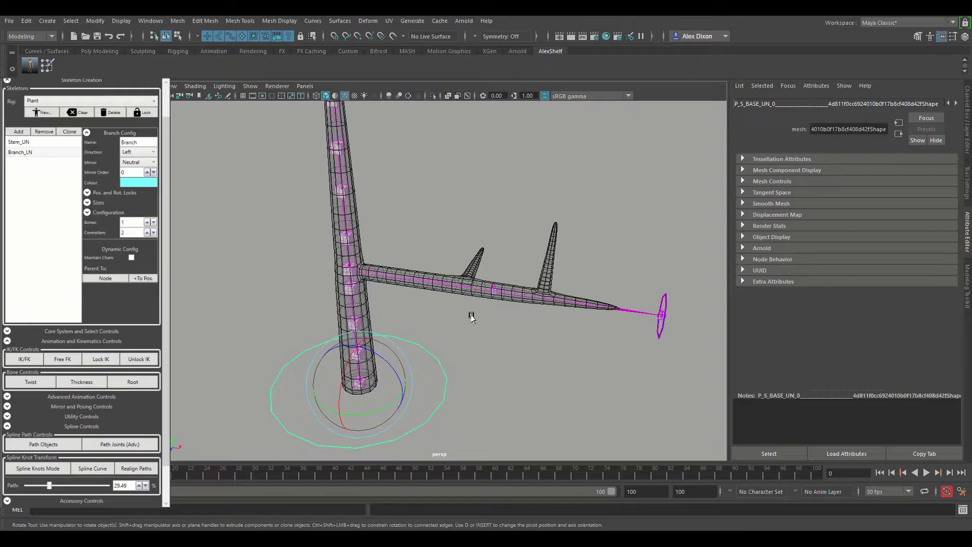
pyautogui.keyDown('alt'); pyautogui.moveTo(432, 304); pyautogui.dragTo(454, 310); pyautogui.keyUp('alt')
pyautogui.keyDown('alt'); pyautogui.moveTo(409, 203); pyautogui.dragTo(385, 299); pyautogui.keyUp('alt')
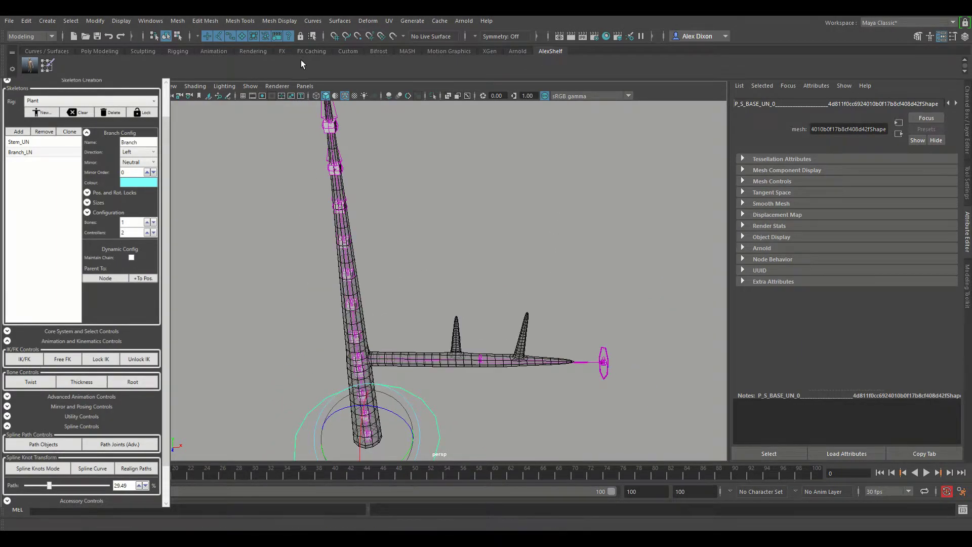
pyautogui.scroll(8, 476, 261)
pyautogui.scroll(-5, 476, 261)
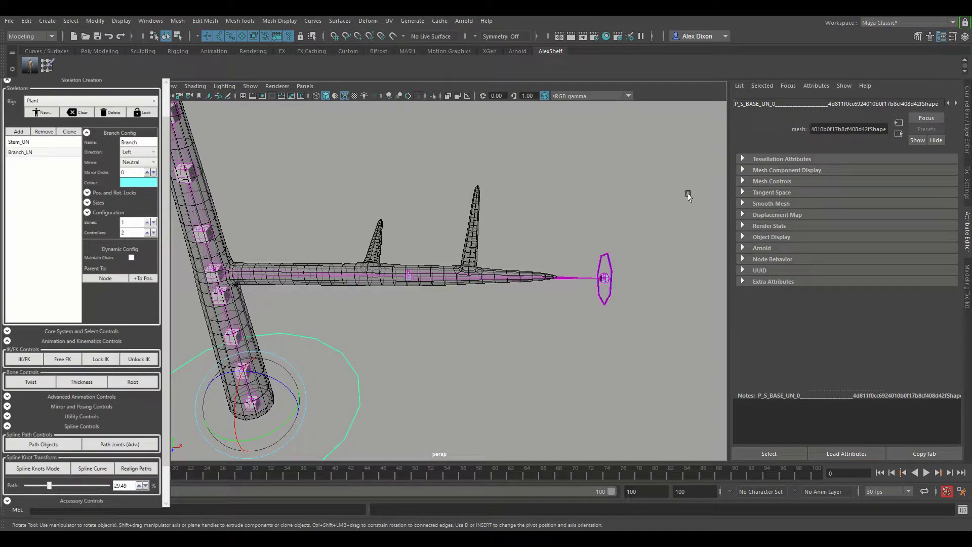
# Expand the chain configuration options, review those of the Stem chain and return to the Branch chain
pyautogui.click(87, 213)
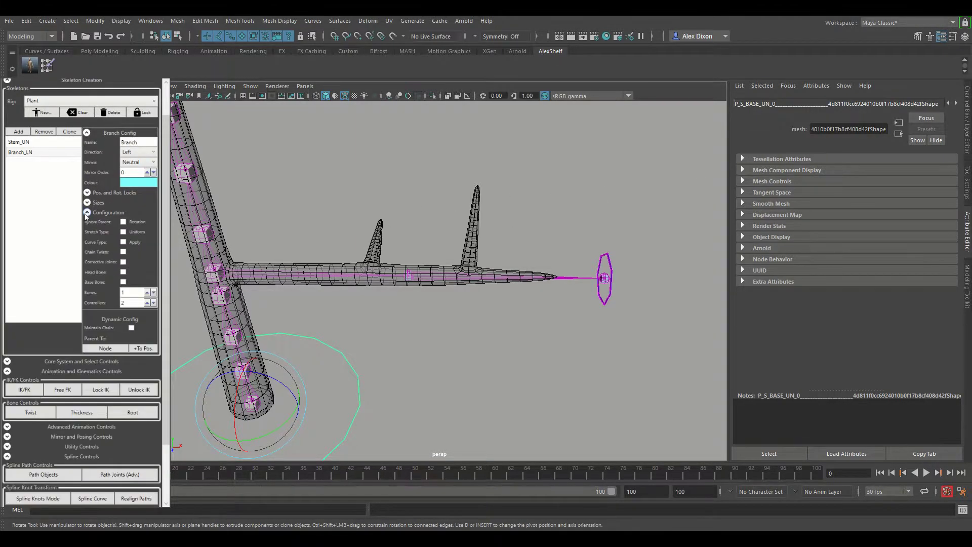
pyautogui.click(58, 143)
pyautogui.click(123, 231)
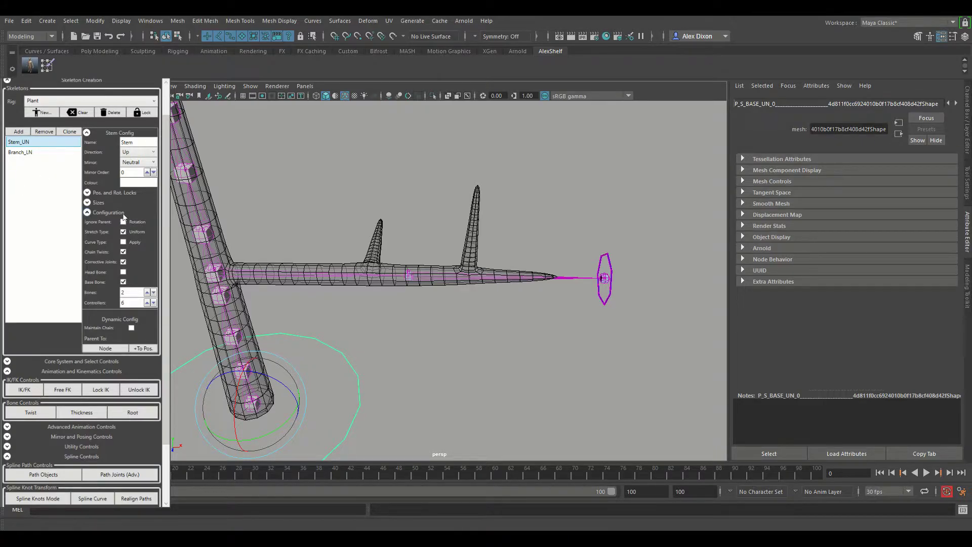
pyautogui.click(55, 153)
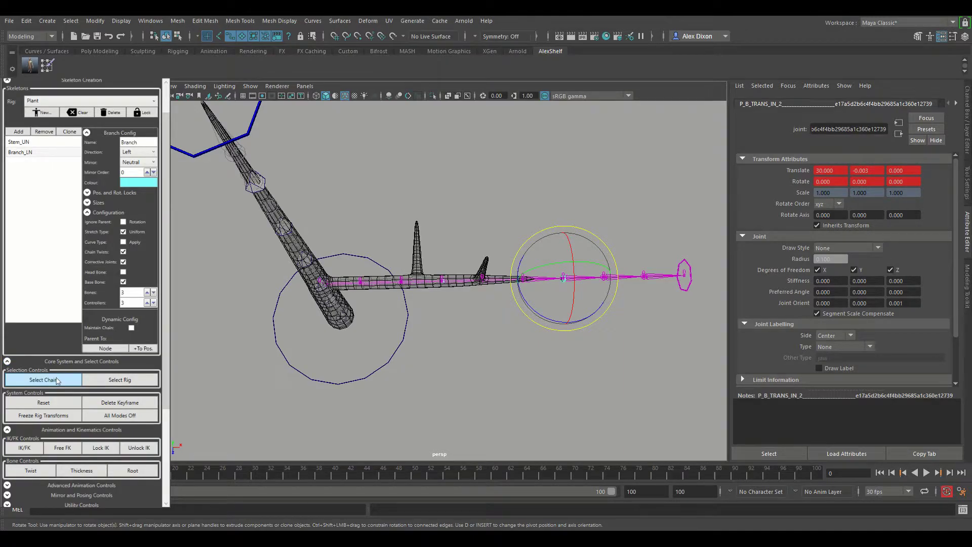
# Fit the Branch chain to the side branch by moving its end control to the tip of the mesh
pyautogui.click(44, 380)
pyautogui.press('w')
pyautogui.moveTo(687, 280); pyautogui.dragTo(654, 271, button='middle')
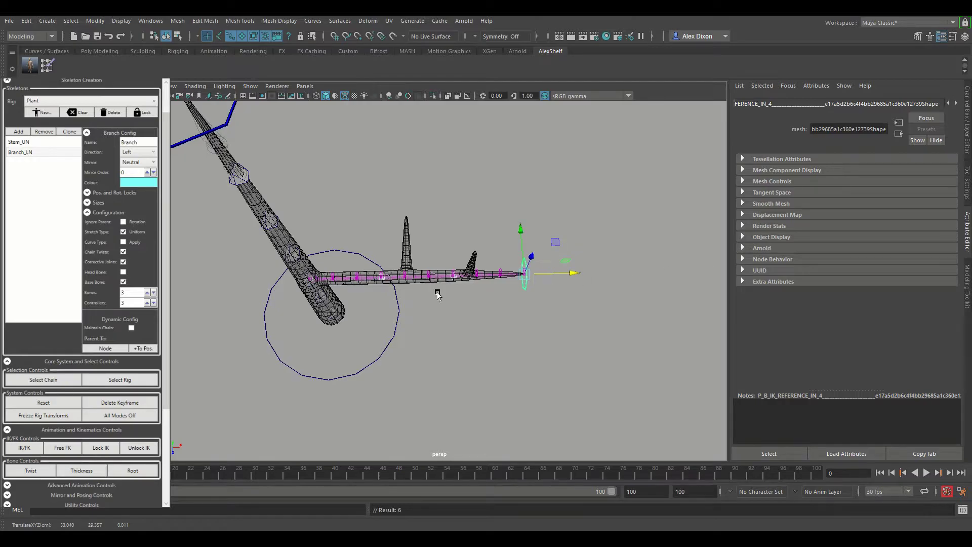
pyautogui.scroll(5, 446, 292)
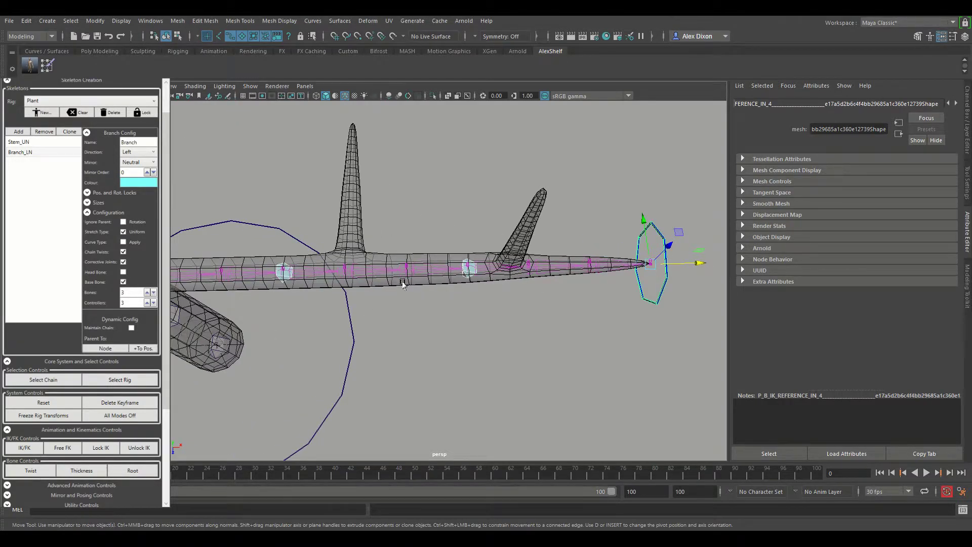
pyautogui.keyDown('alt'); pyautogui.moveTo(562, 299); pyautogui.dragTo(578, 317); pyautogui.keyUp('alt')
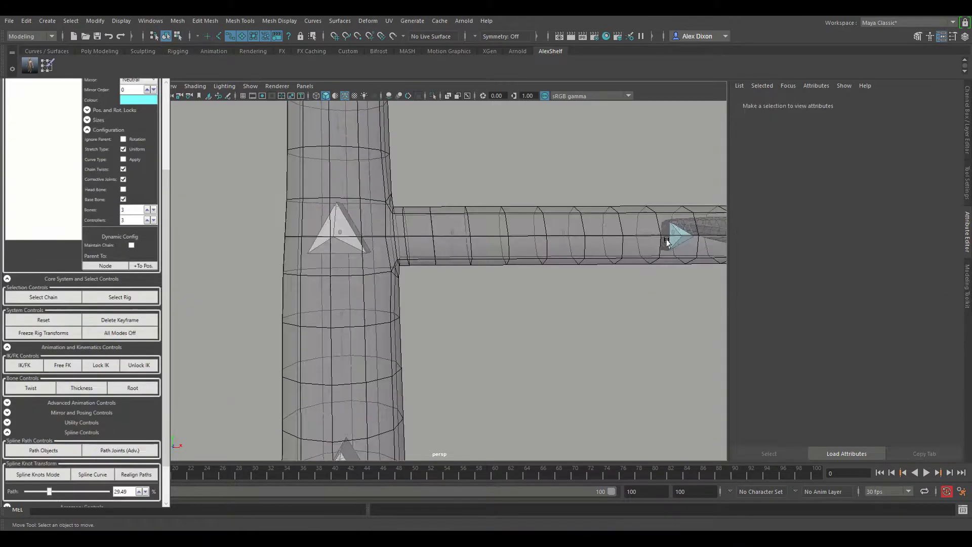
# Try shifting the Branch chain's root control outward with vertex snapping to where the side branch meets the stem
pyautogui.click(397, 233)
pyautogui.keyDown('alt'); pyautogui.moveTo(481, 207); pyautogui.dragTo(408, 230, button='middle'); pyautogui.keyUp('alt')
pyautogui.keyDown('alt'); pyautogui.moveTo(281, 248); pyautogui.dragTo(425, 236, button='middle'); pyautogui.keyUp('alt')
pyautogui.keyDown('alt'); pyautogui.moveTo(545, 242); pyautogui.dragTo(417, 258, button='middle'); pyautogui.keyUp('alt')
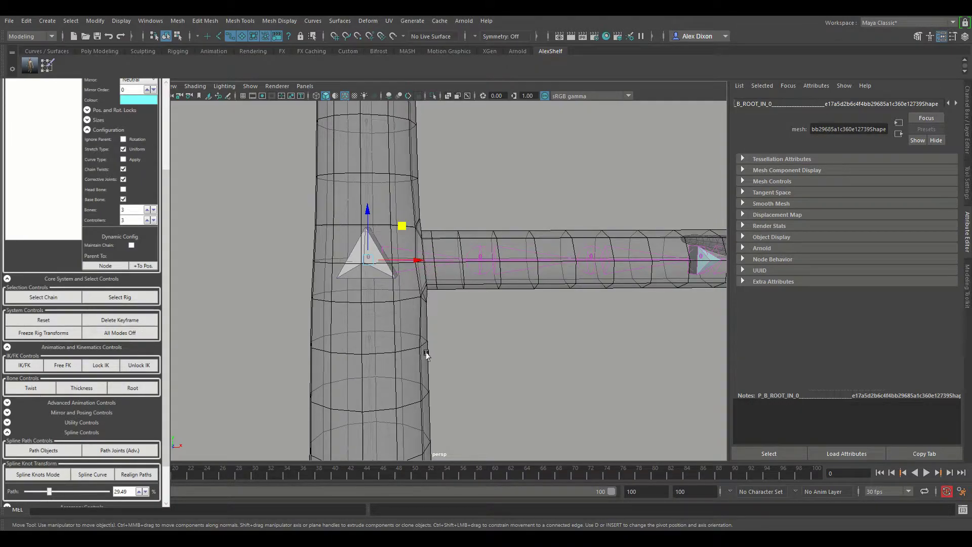
pyautogui.press('v')
pyautogui.moveTo(417, 260); pyautogui.dragTo(421, 238)
pyautogui.scroll(5, 421, 238)
pyautogui.keyDown('alt'); pyautogui.moveTo(445, 276); pyautogui.dragTo(375, 273); pyautogui.keyUp('alt')
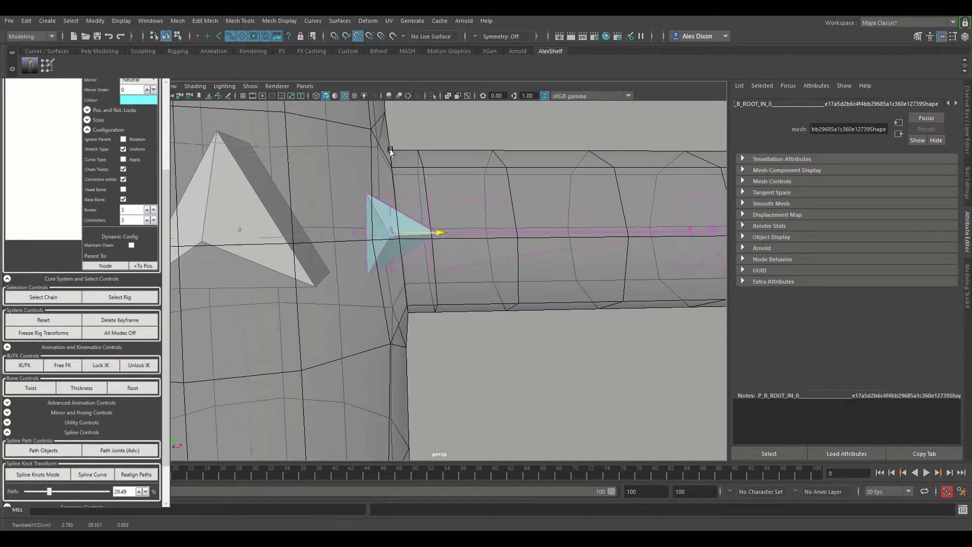
pyautogui.scroll(-5, 508, 232)
pyautogui.scroll(-3, 508, 232)
pyautogui.keyDown('alt'); pyautogui.moveTo(508, 232); pyautogui.dragTo(455, 237); pyautogui.keyUp('alt')
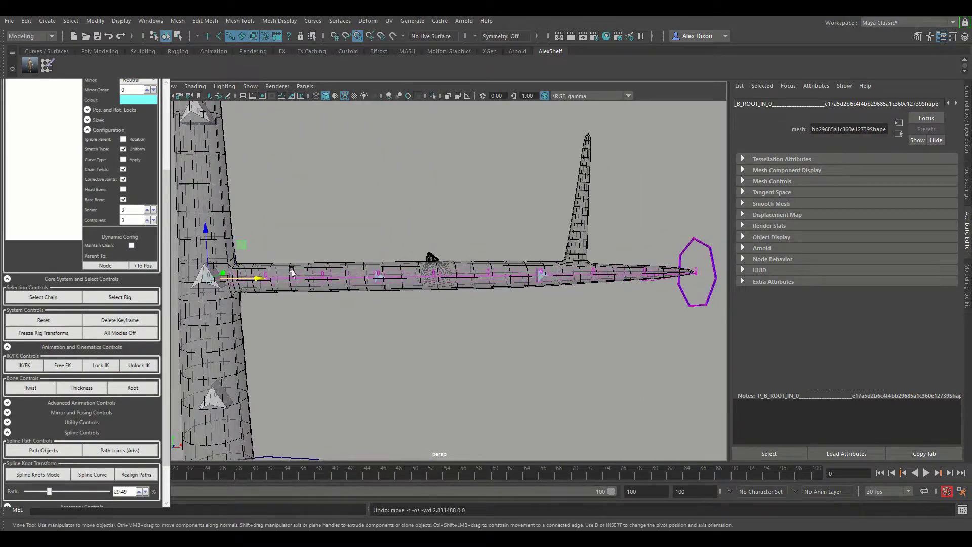
# Move the Branch chain's root control outward to where the side branch meets the stem
pyautogui.scroll(3, 455, 237)
pyautogui.press('f')
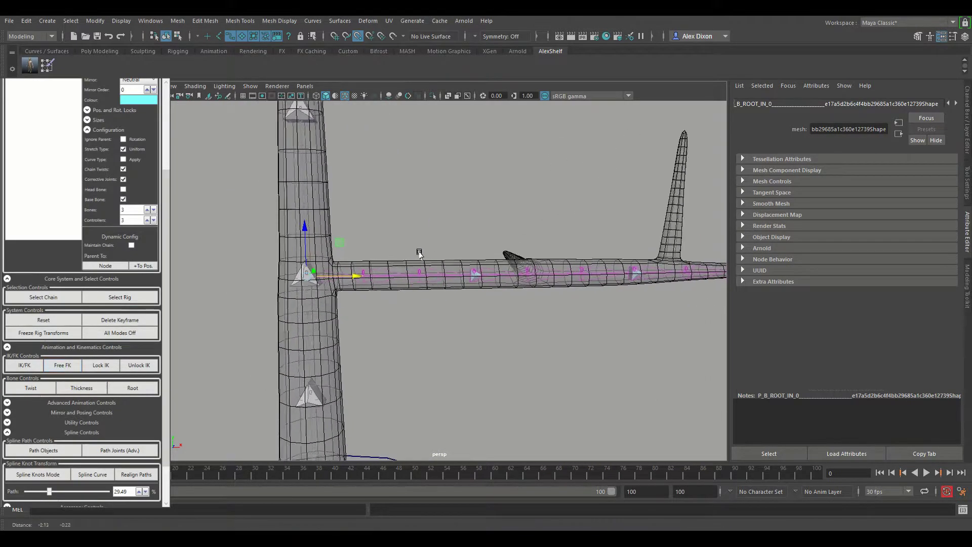
pyautogui.scroll(5, 476, 256)
pyautogui.keyDown('alt'); pyautogui.moveTo(582, 226); pyautogui.dragTo(491, 282, button='middle'); pyautogui.keyUp('alt')
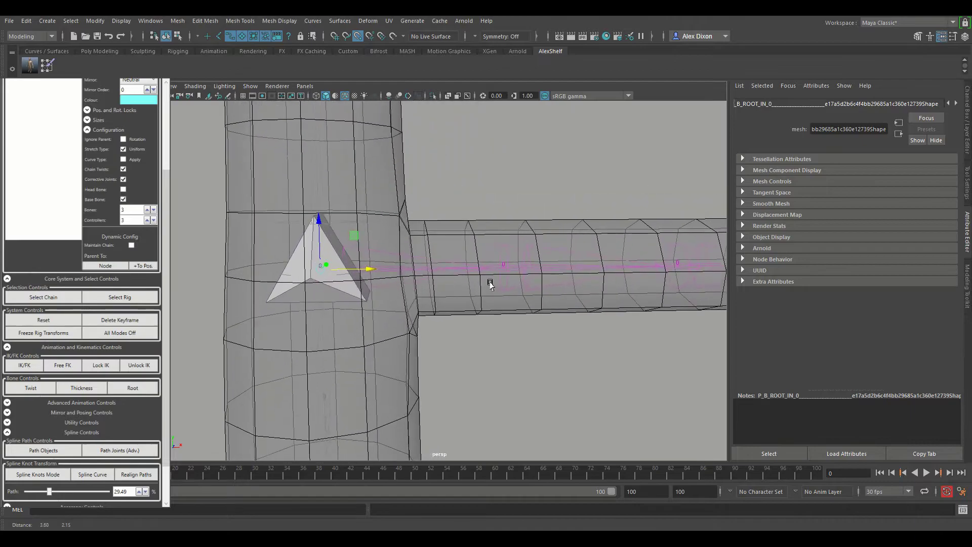
pyautogui.moveTo(363, 269); pyautogui.dragTo(449, 268)
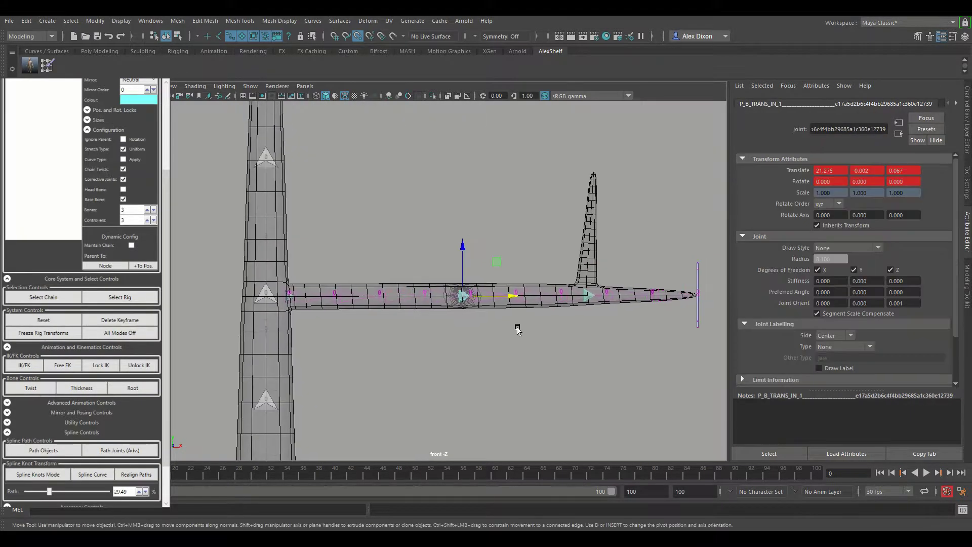
# Slide the Branch chain's path joints along the branch to line up with the side shoots, placing the outermost at 88.48%
pyautogui.click(517, 329)
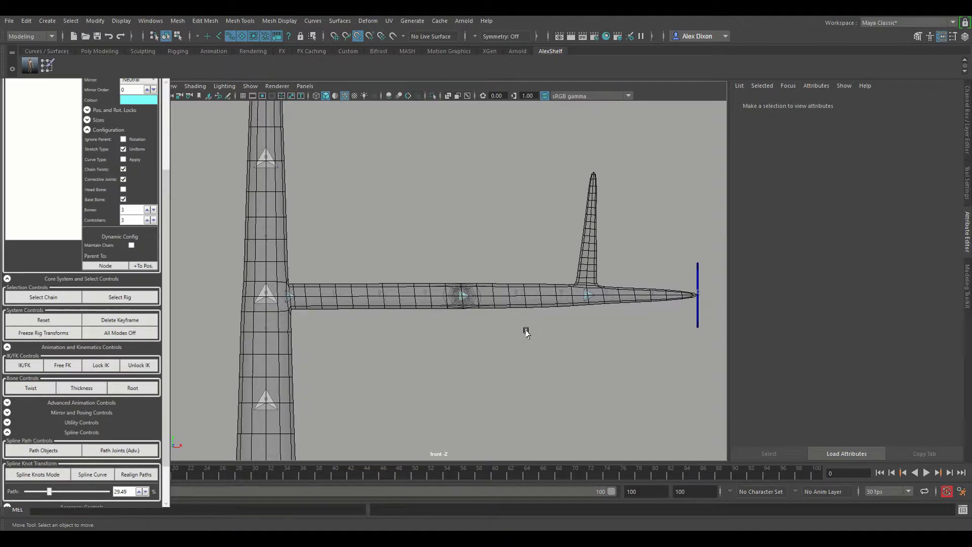
pyautogui.click(36, 365)
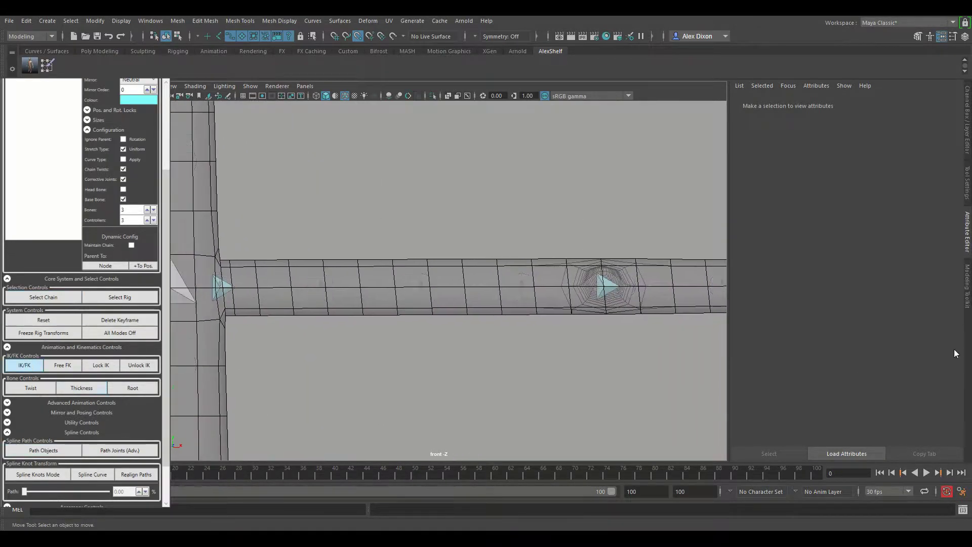
pyautogui.keyDown('alt'); pyautogui.moveTo(269, 298); pyautogui.dragTo(190, 297, button='middle'); pyautogui.keyUp('alt')
pyautogui.moveTo(425, 263); pyautogui.dragTo(646, 346)
pyautogui.scroll(-3, 625, 360)
pyautogui.click(458, 273)
pyautogui.scroll(-1, 139, 448)
pyautogui.click(138, 446)
pyautogui.click(487, 274)
pyautogui.click(139, 446)
pyautogui.click(585, 274)
pyautogui.click(138, 446)
pyautogui.keyDown('alt'); pyautogui.moveTo(269, 246); pyautogui.dragTo(486, 226, button='middle'); pyautogui.keyUp('alt')
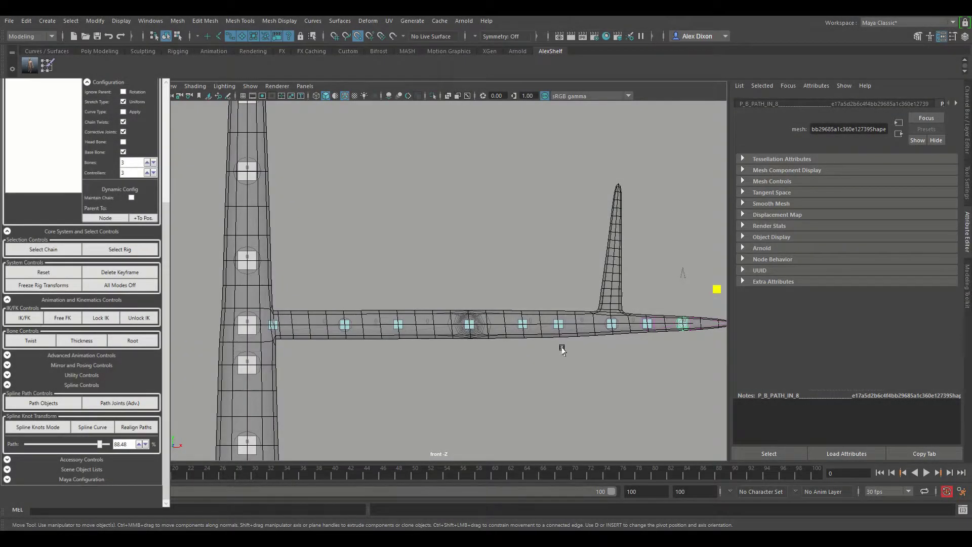
# Rename the Branch chain as Branch_1 and the two new unnamed chains as Branch_2 and Branch_3
pyautogui.scroll(5, 107, 226)
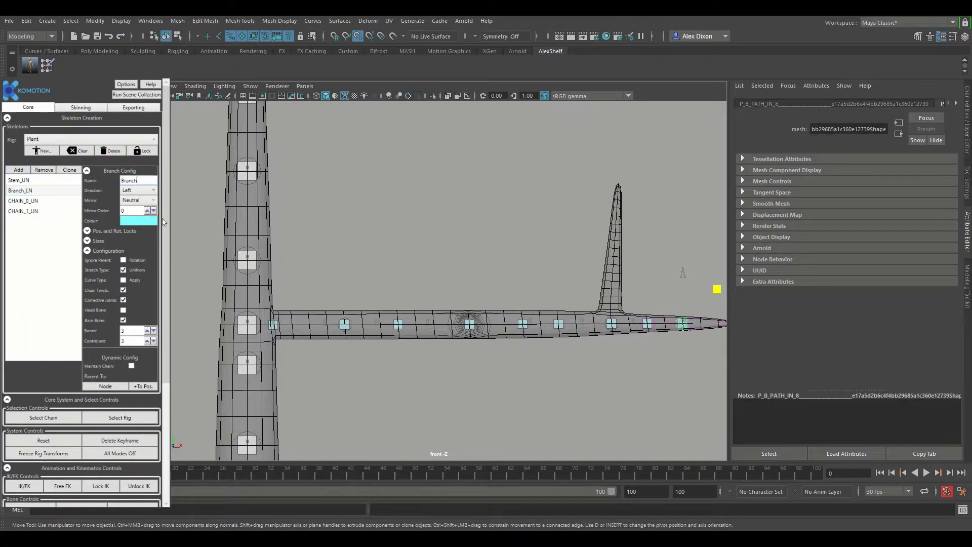
pyautogui.doubleClick(144, 183)
pyautogui.write('Branch')
pyautogui.hotkey('ctrl', 'c')
pyautogui.moveTo(139, 180); pyautogui.dragTo(65, 180)
pyautogui.click(32, 210)
pyautogui.hotkey('ctrl', 'v')
pyautogui.write('3')
pyautogui.press('Tab')
pyautogui.click(53, 192)
# Enable Chain Twists, Corrective Joints and Base Bone for the Branch_2 and Branch_3 chains
pyautogui.click(51, 201)
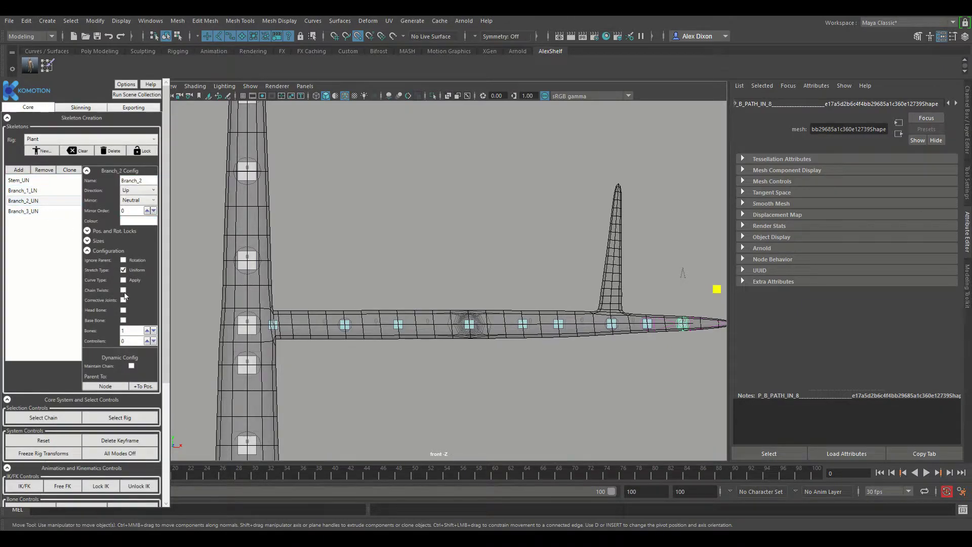
pyautogui.click(55, 212)
pyautogui.keyDown('alt'); pyautogui.moveTo(485, 234); pyautogui.dragTo(417, 234, button='middle'); pyautogui.keyUp('alt')
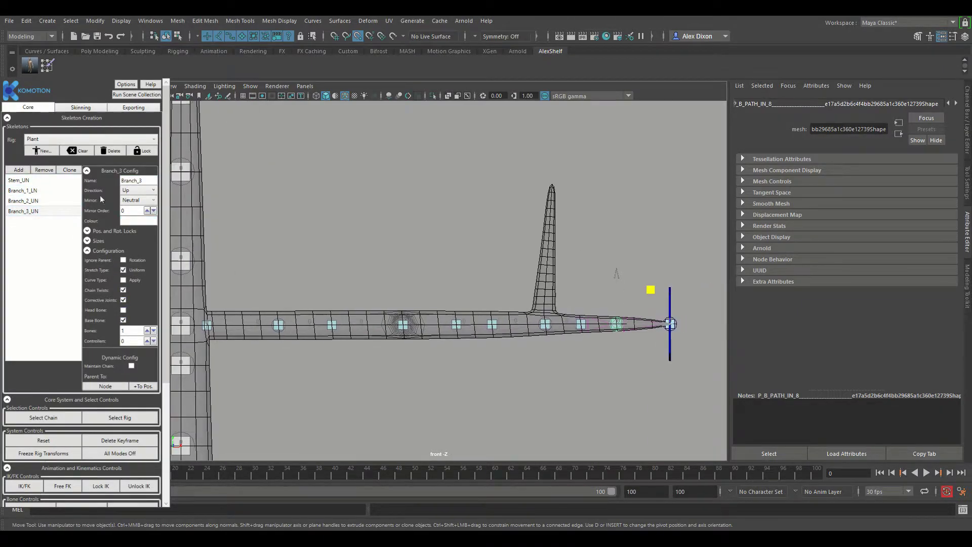
# Attach Branch_2 to the Branch_1 path joint beneath the upward shoot, with an orange colour and 3 controllers
pyautogui.click(46, 201)
pyautogui.scroll(3, 560, 342)
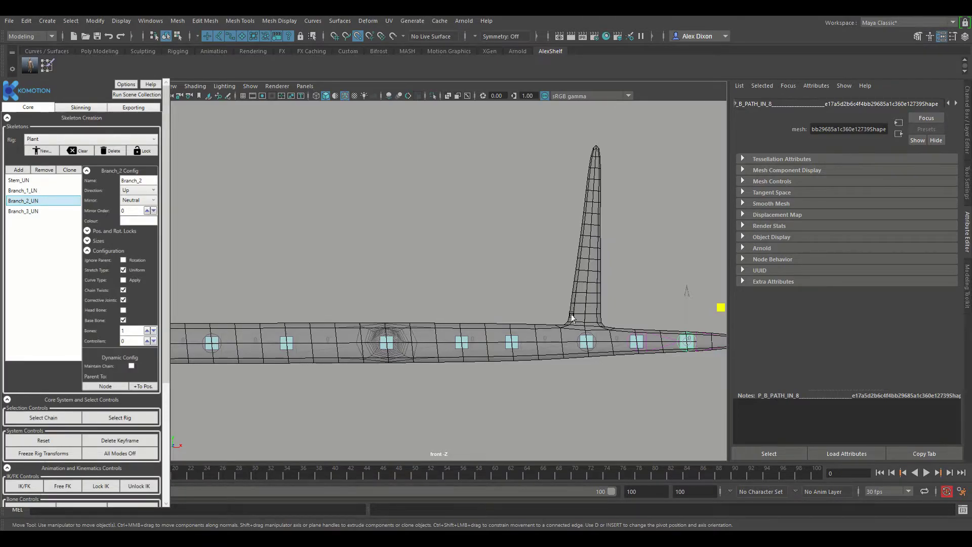
pyautogui.click(587, 342)
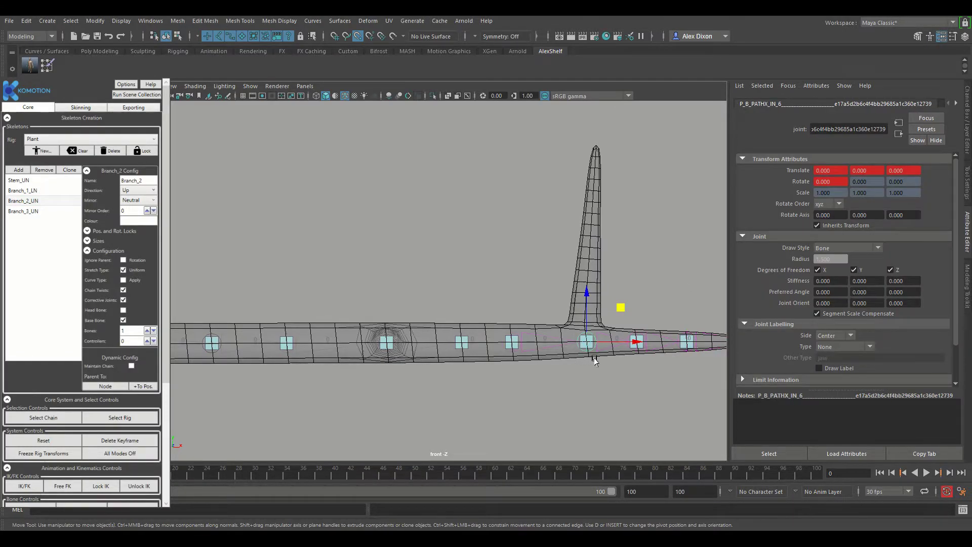
pyautogui.scroll(-2, 123, 241)
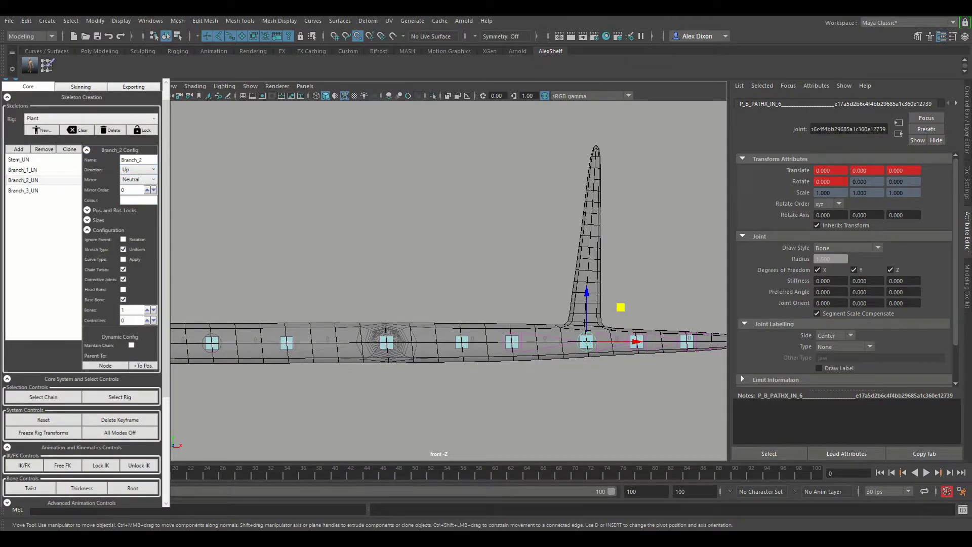
pyautogui.click(136, 320)
pyautogui.write('3')
pyautogui.press('Return')
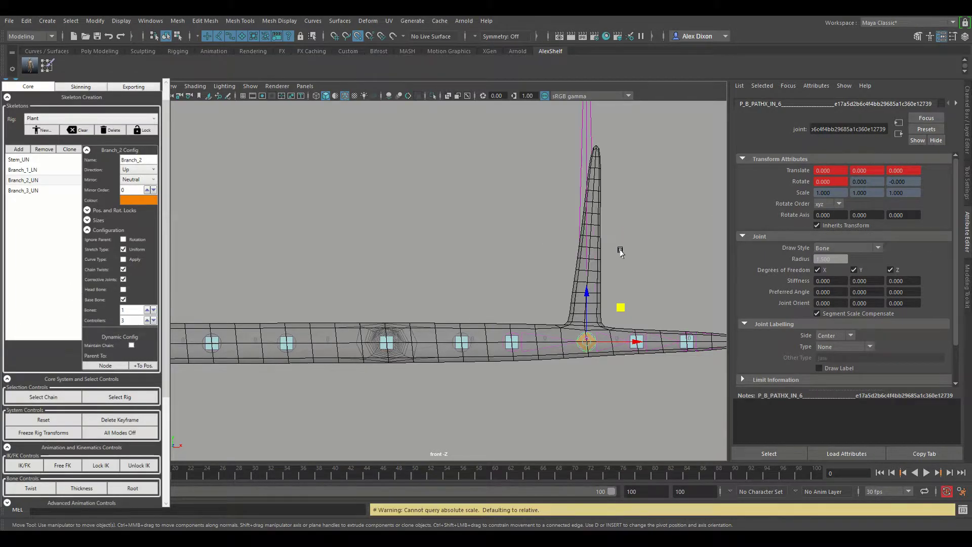
# Increase the Branch_2 chain to 2 bones and 4 controllers
pyautogui.scroll(3, 591, 322)
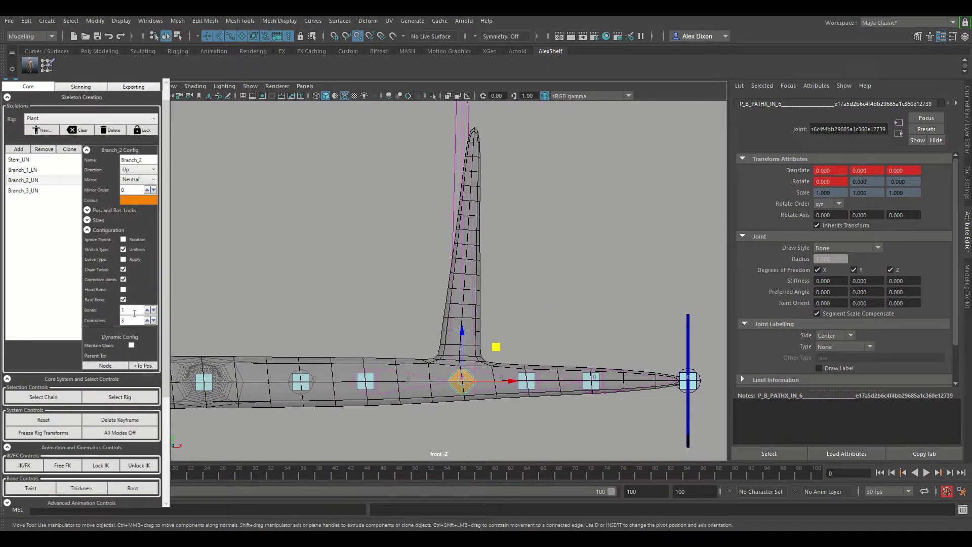
pyautogui.click(147, 320)
pyautogui.scroll(-3, 456, 284)
pyautogui.keyDown('alt'); pyautogui.moveTo(380, 297); pyautogui.dragTo(533, 303, button='middle'); pyautogui.keyUp('alt')
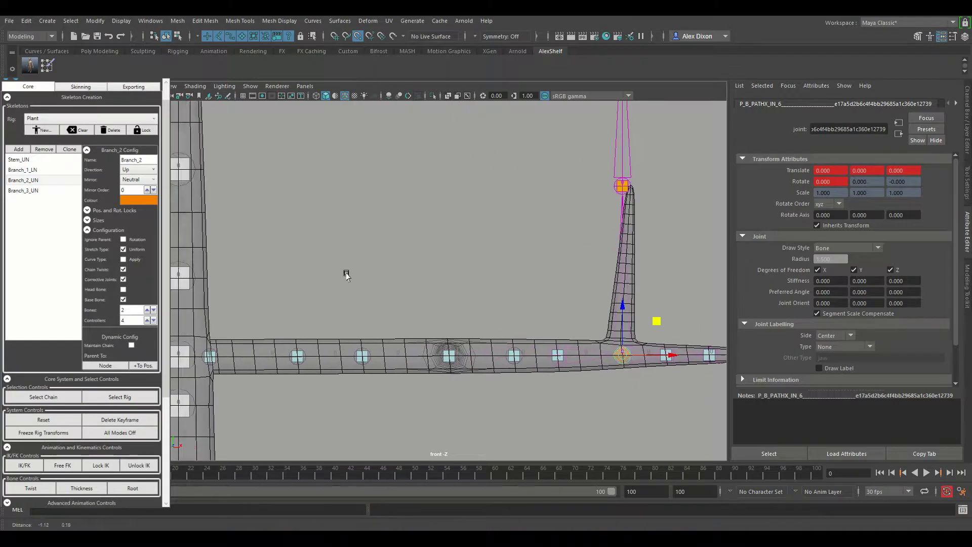
# Attach Branch_3 to the Branch_1 path joint at the other side shoot, with direction Back and 4 controllers
pyautogui.click(59, 191)
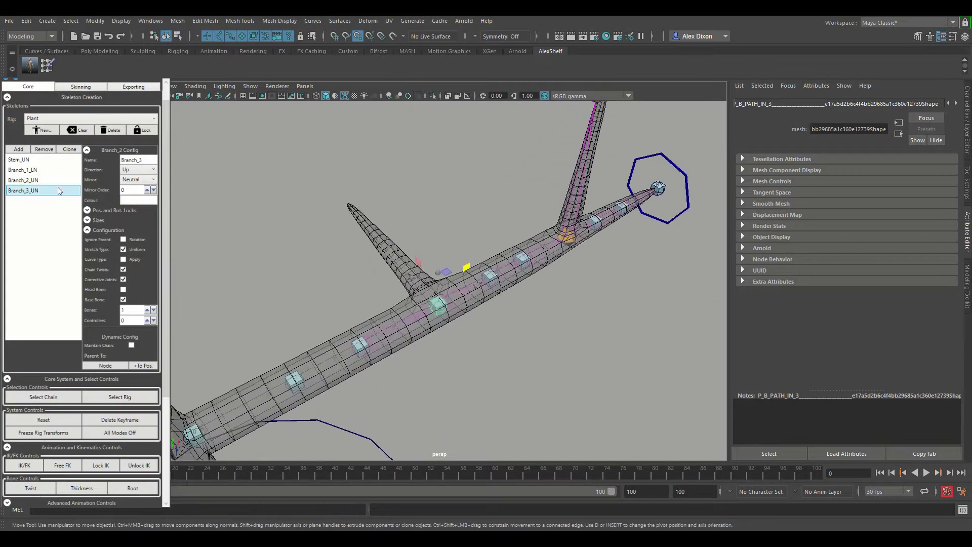
pyautogui.scroll(-2, 137, 169)
pyautogui.click(146, 318)
pyautogui.keyDown('alt'); pyautogui.moveTo(435, 284); pyautogui.dragTo(527, 375); pyautogui.keyUp('alt')
pyautogui.scroll(-3, 537, 197)
pyautogui.scroll(3, 133, 320)
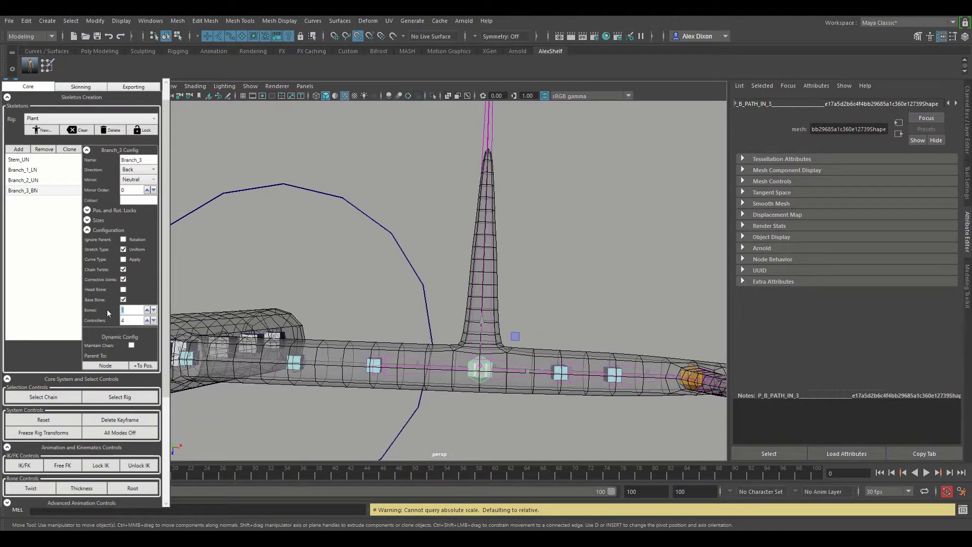
# Fit the Branch_2 and Branch_3 chains to their shoots by moving each end control to the tip of the mesh
pyautogui.click(60, 180)
pyautogui.keyDown('alt'); pyautogui.moveTo(455, 324); pyautogui.dragTo(603, 249); pyautogui.keyUp('alt')
pyautogui.click(557, 311)
pyautogui.click(549, 217)
pyautogui.click(519, 199)
pyautogui.keyDown('alt'); pyautogui.moveTo(486, 166); pyautogui.dragTo(536, 218); pyautogui.keyUp('alt')
pyautogui.click(71, 402)
pyautogui.click(497, 152)
pyautogui.keyDown('alt'); pyautogui.moveTo(497, 151); pyautogui.dragTo(434, 314); pyautogui.keyUp('alt')
pyautogui.scroll(5, 455, 357)
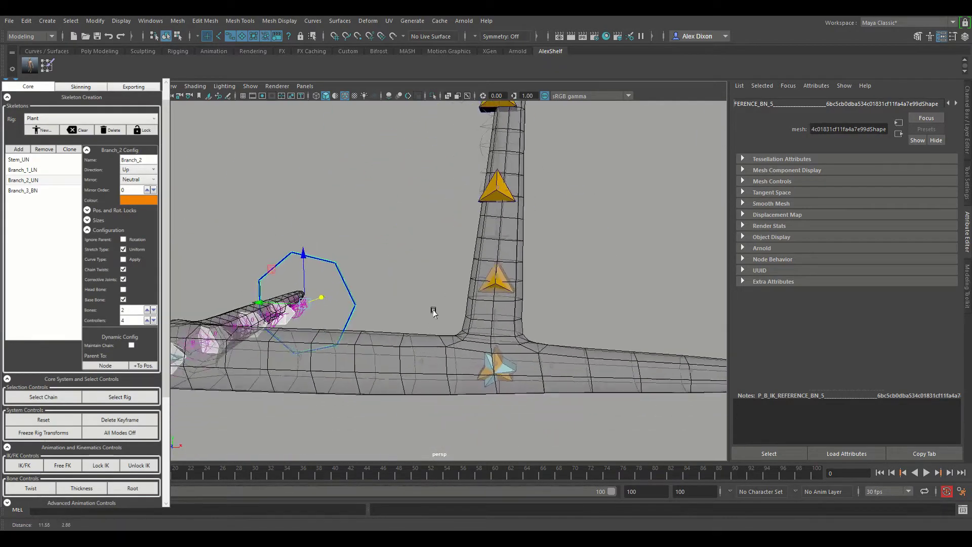
# Move Branch_2's root control outward to where the upward shoot meets the branch surface
pyautogui.click(120, 433)
pyautogui.scroll(-5, 76, 355)
pyautogui.click(501, 281)
pyautogui.moveTo(496, 329); pyautogui.dragTo(289, 290)
pyautogui.scroll(-5, 289, 290)
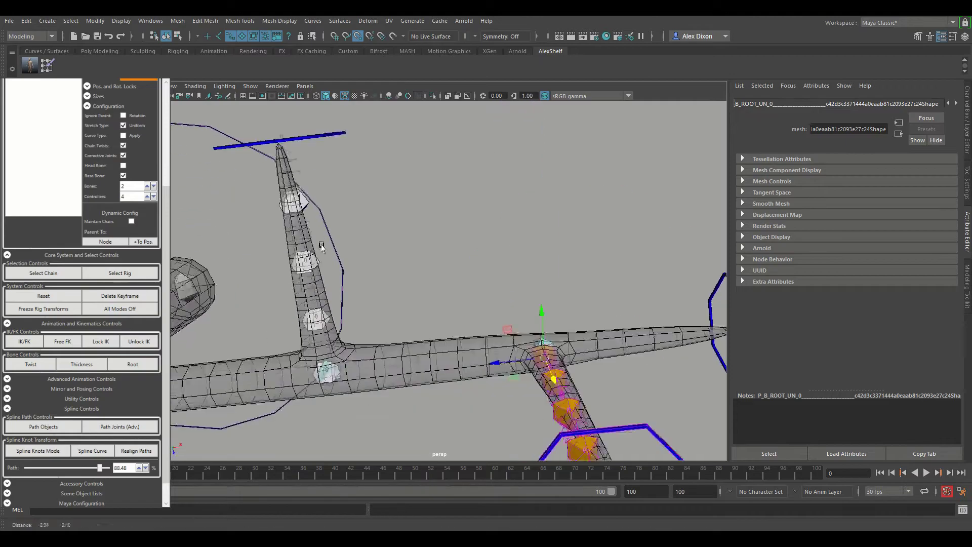
# Move Branch_3's root control outward to where its shoot joins the branch
pyautogui.scroll(5, 289, 291)
pyautogui.click(463, 278)
pyautogui.keyDown('alt'); pyautogui.moveTo(463, 278); pyautogui.dragTo(454, 248); pyautogui.keyUp('alt')
pyautogui.moveTo(454, 248); pyautogui.dragTo(514, 241)
pyautogui.keyDown('alt'); pyautogui.moveTo(514, 240); pyautogui.dragTo(386, 275); pyautogui.keyUp('alt')
pyautogui.scroll(-5, 387, 276)
pyautogui.scroll(5, 386, 276)
pyautogui.click(524, 298)
pyautogui.moveTo(476, 302); pyautogui.dragTo(521, 286)
pyautogui.keyDown('alt'); pyautogui.moveTo(522, 286); pyautogui.dragTo(464, 304, button='right'); pyautogui.keyUp('alt')
pyautogui.keyDown('alt'); pyautogui.moveTo(463, 304); pyautogui.dragTo(446, 315); pyautogui.keyUp('alt')
pyautogui.moveTo(445, 315)
pyautogui.keyDown('alt'); pyautogui.mouseDown(button='right')
pyautogui.moveTo(415, 315)
pyautogui.moveTo(464, 311)
pyautogui.mouseUp(button='right'); pyautogui.keyUp('alt')
pyautogui.keyDown('alt'); pyautogui.moveTo(463, 311); pyautogui.dragTo(343, 243); pyautogui.keyUp('alt')
# Rotate Branch_3's base control slightly to align the chain with the centre of its shoot
pyautogui.press('e')
pyautogui.keyDown('alt'); pyautogui.moveTo(343, 244); pyautogui.dragTo(389, 229, button='right'); pyautogui.keyUp('alt')
pyautogui.keyDown('alt'); pyautogui.moveTo(388, 229); pyautogui.dragTo(448, 335, button='middle'); pyautogui.keyUp('alt')
pyautogui.moveTo(448, 334)
pyautogui.keyDown('alt'); pyautogui.mouseDown(button='right')
pyautogui.moveTo(547, 319)
pyautogui.moveTo(455, 335)
pyautogui.mouseUp(button='right'); pyautogui.keyUp('alt')
pyautogui.keyDown('alt'); pyautogui.moveTo(455, 335); pyautogui.dragTo(442, 226, button='middle'); pyautogui.keyUp('alt')
pyautogui.click(442, 226)
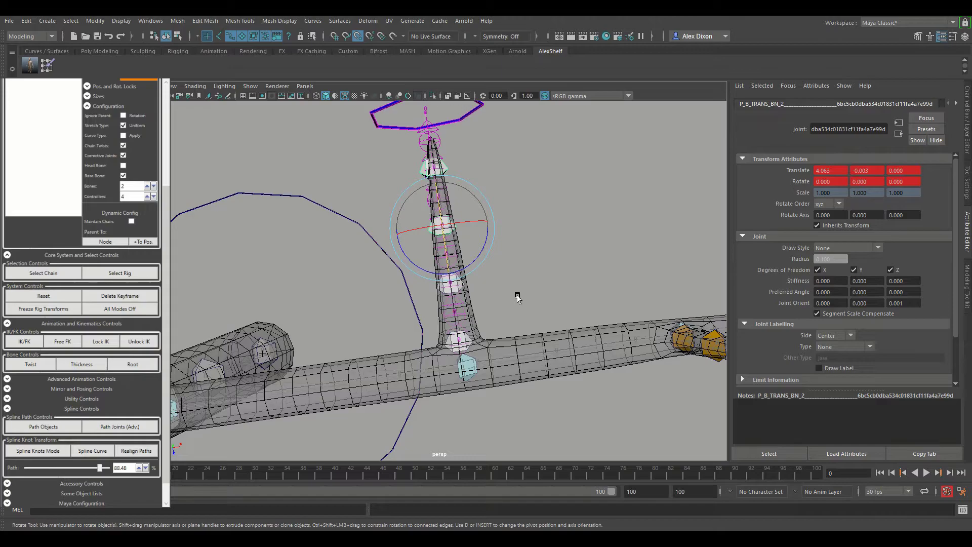
pyautogui.click(136, 364)
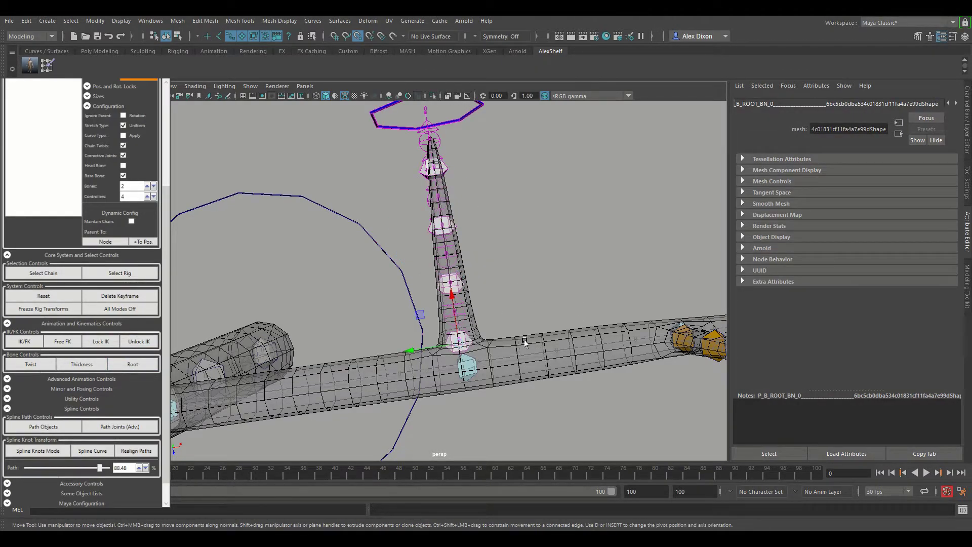
pyautogui.click(34, 345)
pyautogui.moveTo(553, 321)
pyautogui.keyDown('alt'); pyautogui.mouseDown()
pyautogui.moveTo(575, 303)
pyautogui.moveTo(546, 321)
pyautogui.mouseUp(); pyautogui.keyUp('alt')
pyautogui.keyDown('alt'); pyautogui.moveTo(490, 321); pyautogui.dragTo(561, 258, button='right'); pyautogui.keyUp('alt')
pyautogui.keyDown('alt'); pyautogui.moveTo(622, 219); pyautogui.dragTo(511, 329, button='middle'); pyautogui.keyUp('alt')
pyautogui.moveTo(512, 329); pyautogui.dragTo(455, 353)
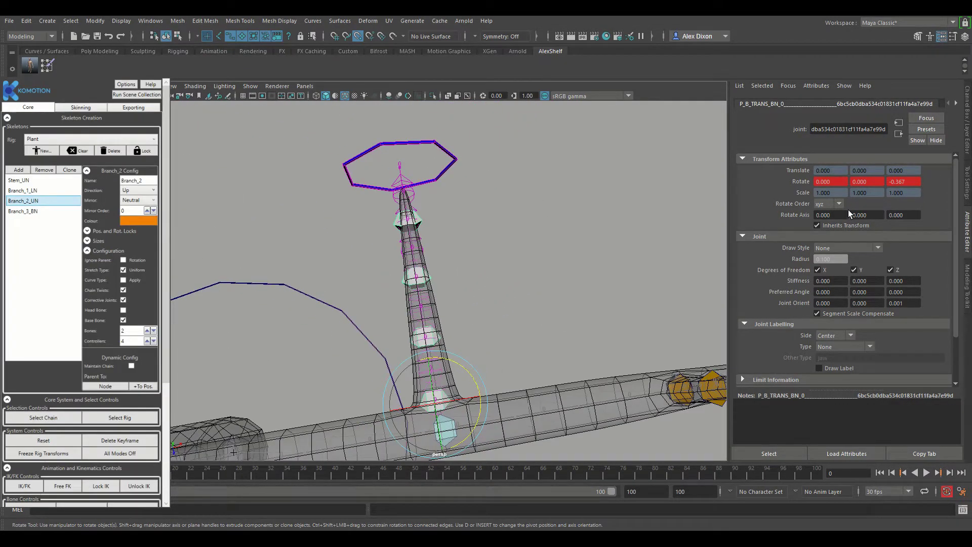
# Reduce the control sizes of the Branch_2 and Branch_3 chains, giving Branch_2 a Bone size of 0.25 and Controller size of 0.5
pyautogui.click(87, 240)
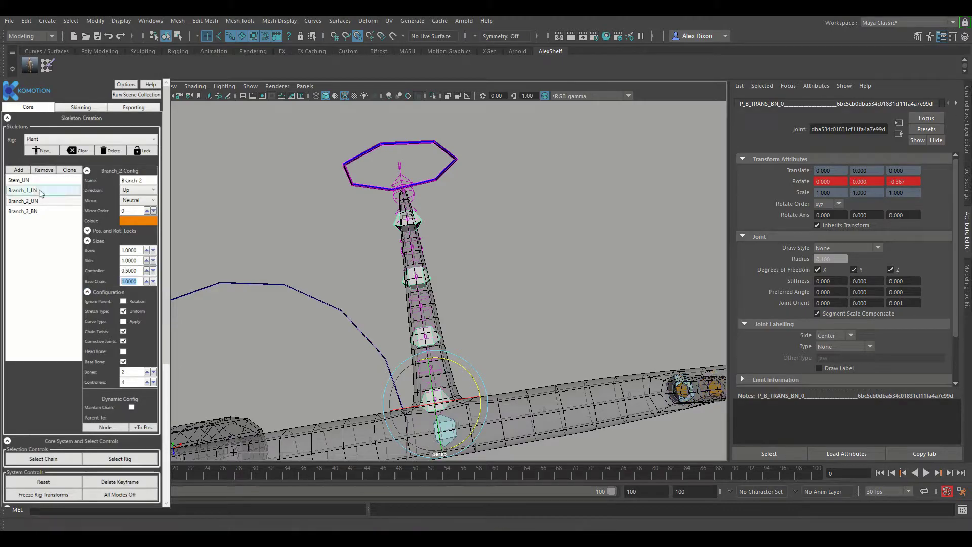
pyautogui.click(28, 211)
pyautogui.press('f')
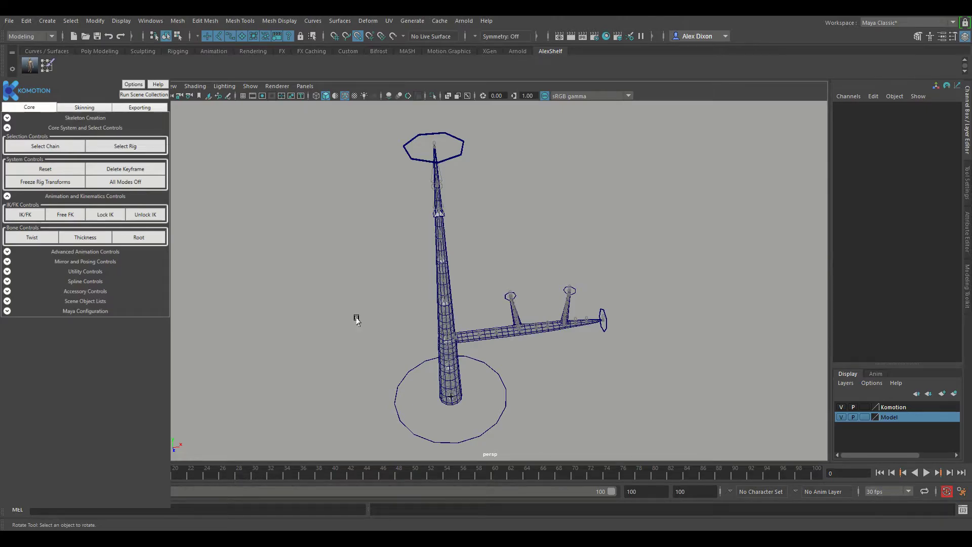
# Show the Plant rig's skin geometry and inspect how it fits the stem and branches
pyautogui.click(84, 108)
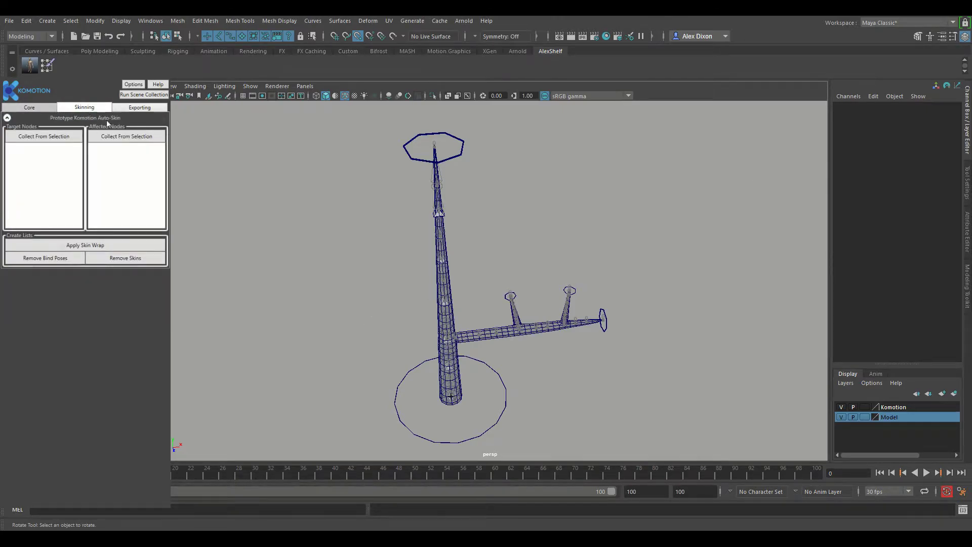
pyautogui.click(30, 107)
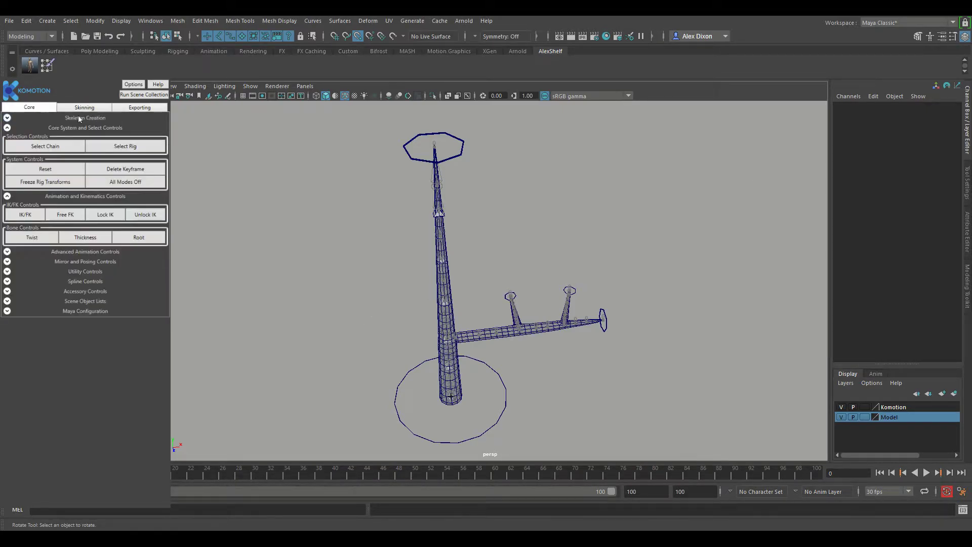
pyautogui.click(80, 118)
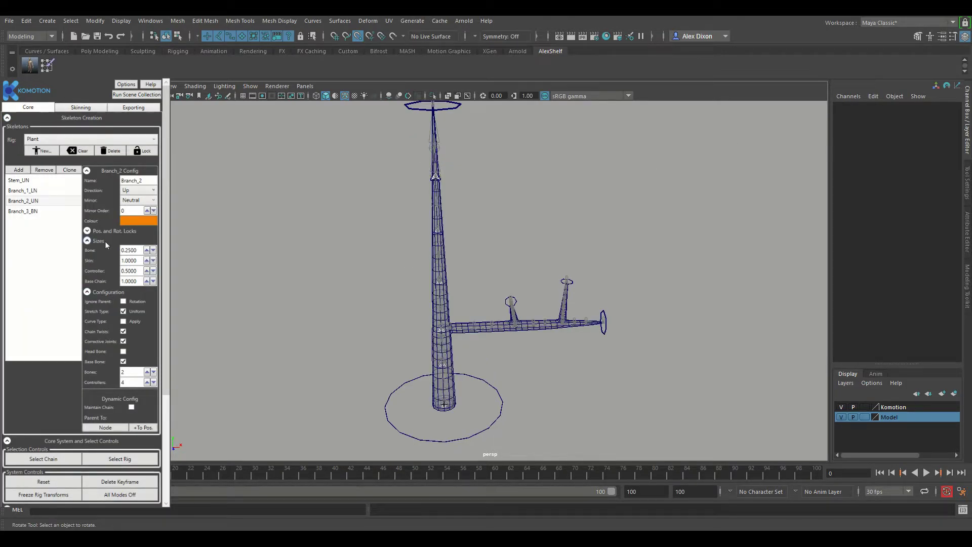
pyautogui.scroll(-3, 96, 375)
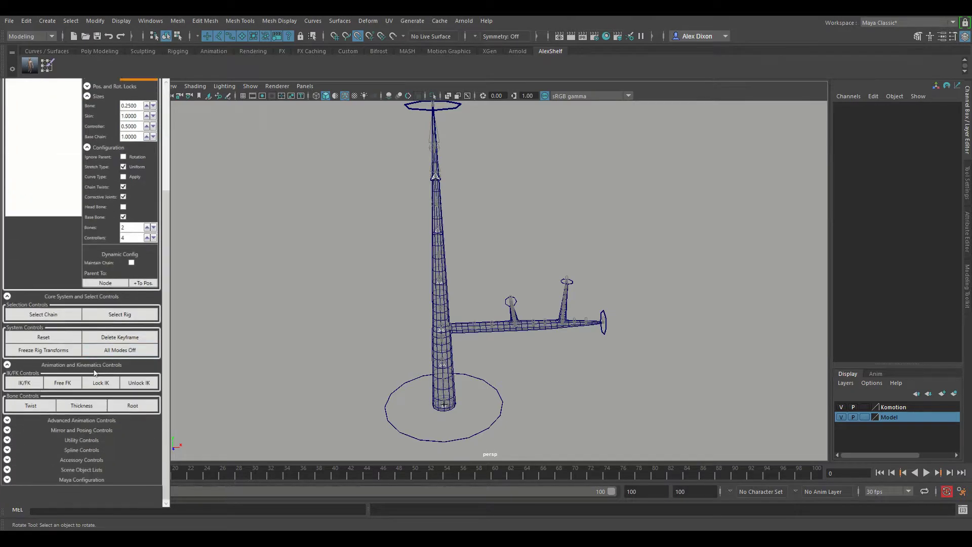
pyautogui.click(84, 439)
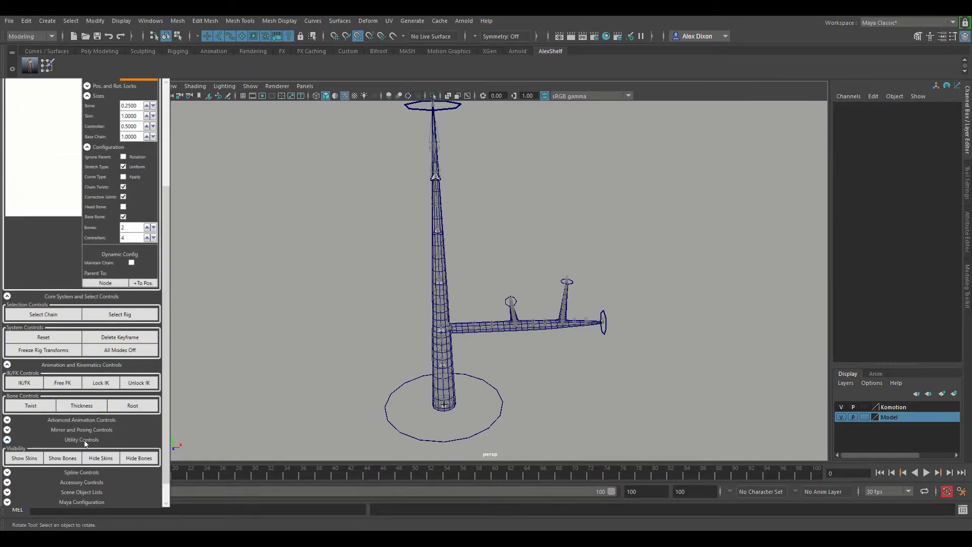
pyautogui.scroll(-1, 84, 440)
pyautogui.click(28, 440)
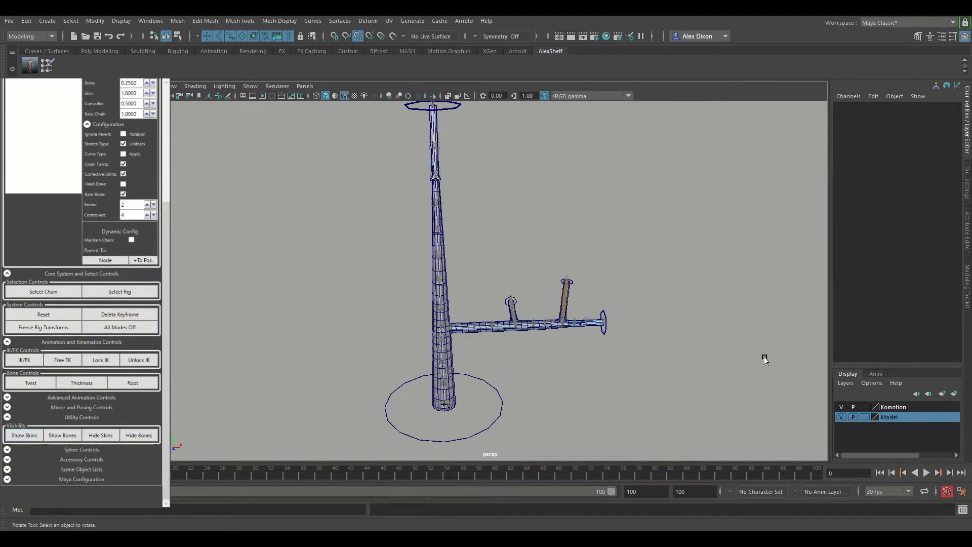
pyautogui.scroll(6, 493, 311)
pyautogui.keyDown('alt'); pyautogui.moveTo(442, 332); pyautogui.dragTo(407, 223, button='middle'); pyautogui.keyUp('alt')
pyautogui.keyDown('alt'); pyautogui.moveTo(407, 223); pyautogui.dragTo(486, 162); pyautogui.keyUp('alt')
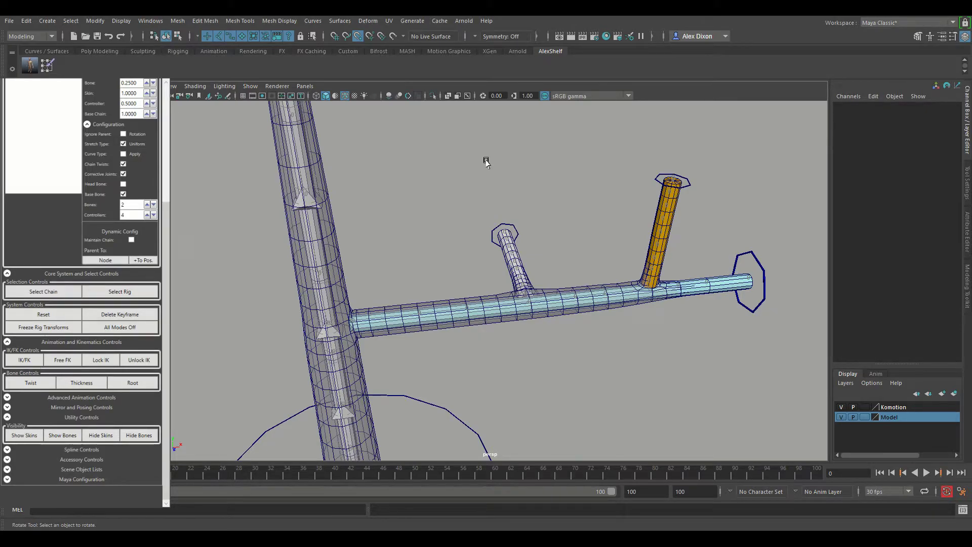
pyautogui.keyDown('alt'); pyautogui.moveTo(486, 162); pyautogui.dragTo(504, 139, button='middle'); pyautogui.keyUp('alt')
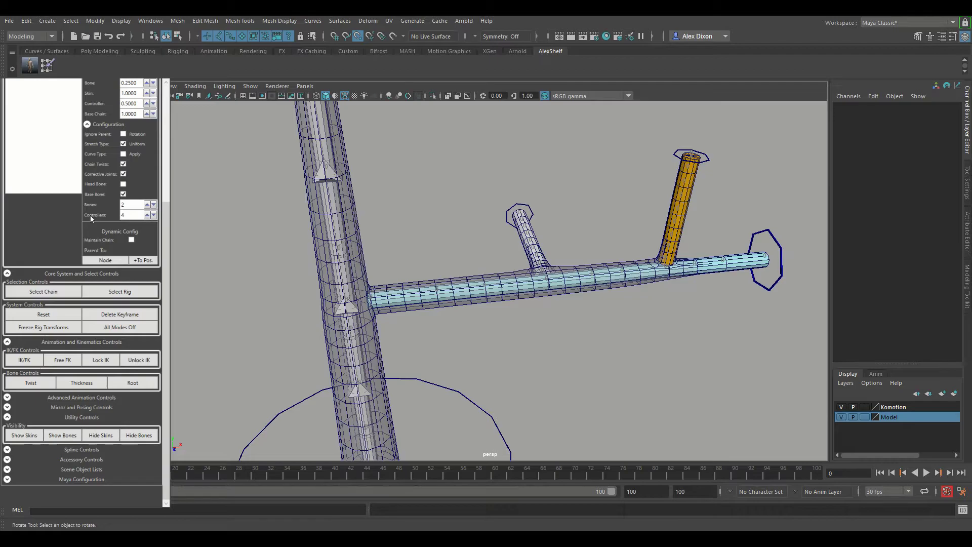
# Try a Skin size of 2 on the Stem chain
pyautogui.scroll(5, 90, 215)
pyautogui.click(28, 182)
pyautogui.press('f')
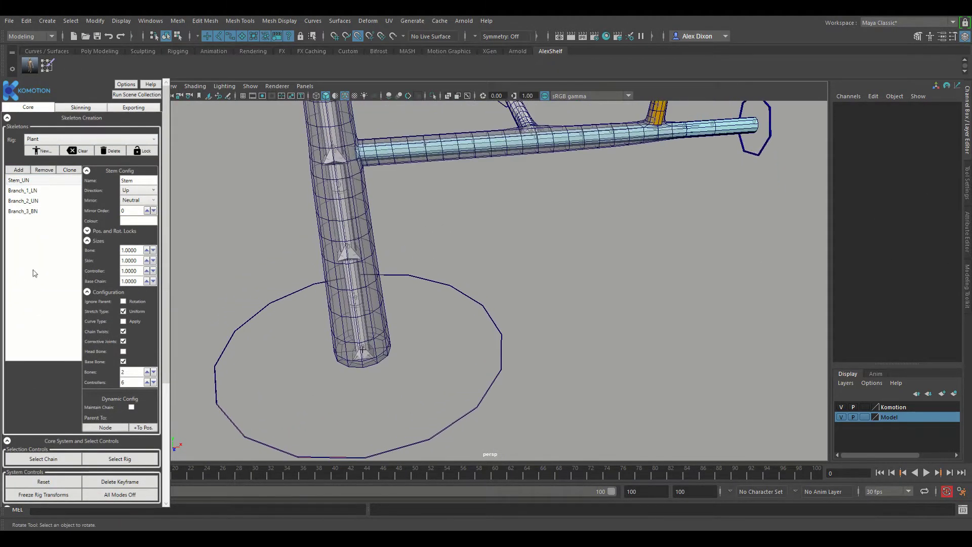
pyautogui.doubleClick(140, 259)
pyautogui.write('2')
pyautogui.press('Return')
pyautogui.press('a')
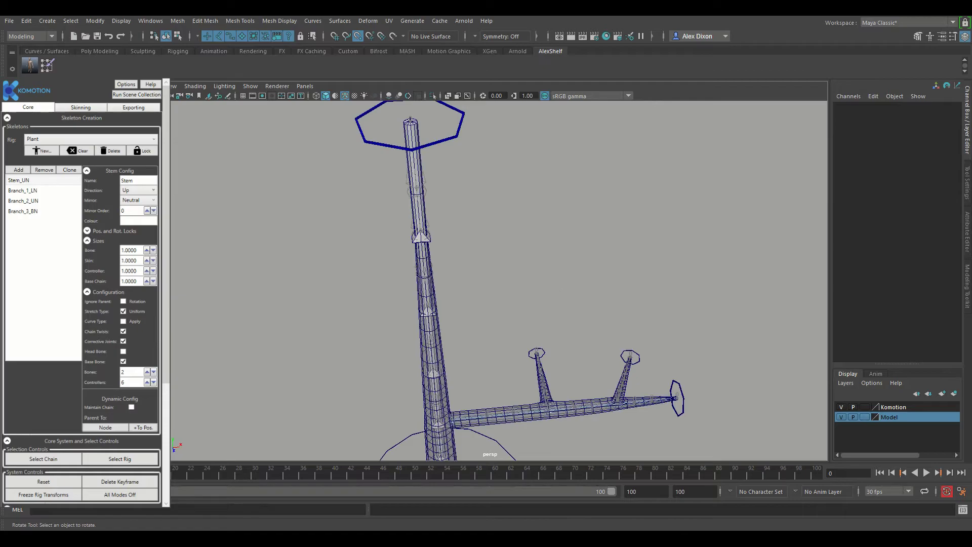
# Collect the rig's bones as skinning target nodes, using the Plant rig's base control as the selection
pyautogui.click(91, 108)
pyautogui.keyDown('alt'); pyautogui.moveTo(577, 223); pyautogui.dragTo(425, 319); pyautogui.keyUp('alt')
pyautogui.click(428, 377)
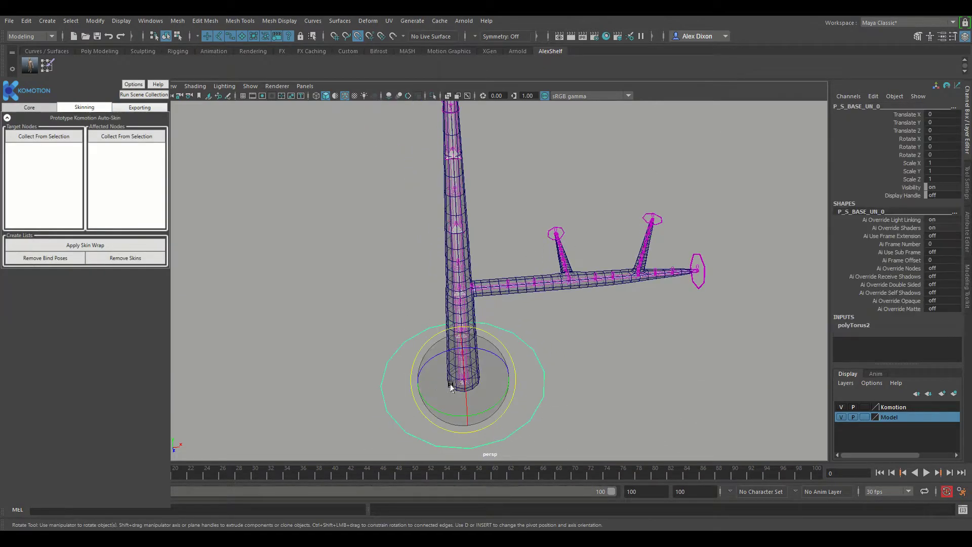
pyautogui.keyDown('alt'); pyautogui.moveTo(500, 190); pyautogui.dragTo(736, 217); pyautogui.keyUp('alt')
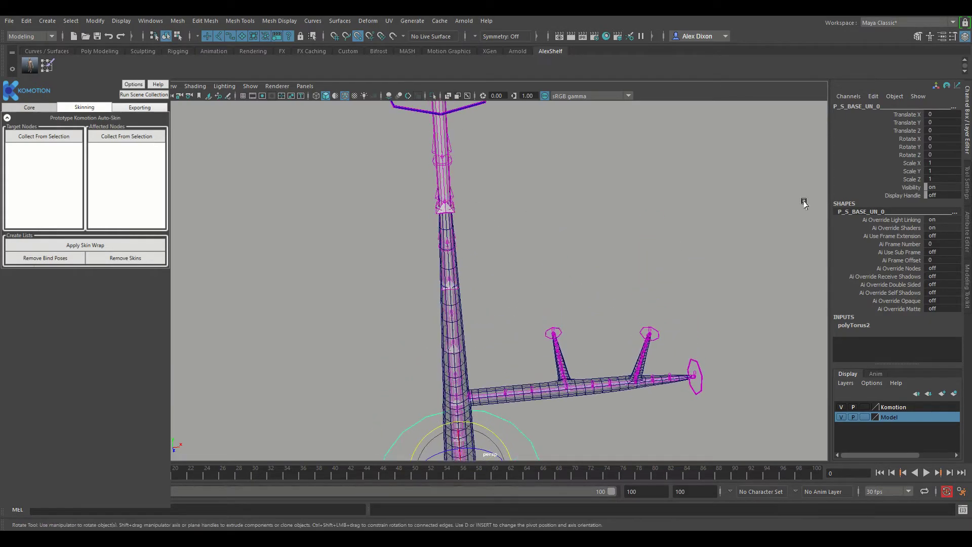
pyautogui.click(56, 139)
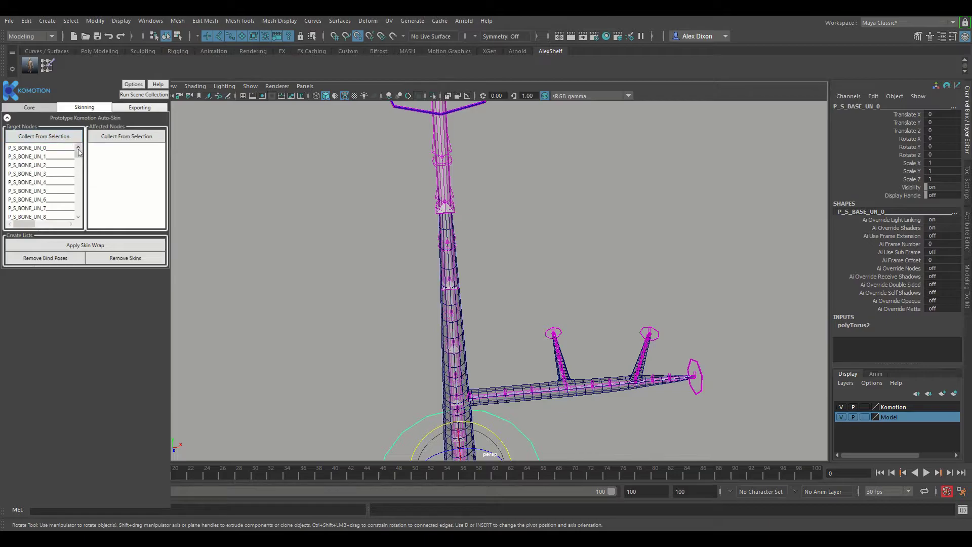
pyautogui.moveTo(78, 158)
pyautogui.mouseDown()
pyautogui.moveTo(78, 205)
pyautogui.moveTo(81, 153)
pyautogui.mouseUp()
pyautogui.keyDown('alt'); pyautogui.moveTo(477, 120); pyautogui.dragTo(491, 172, button='middle'); pyautogui.keyUp('alt')
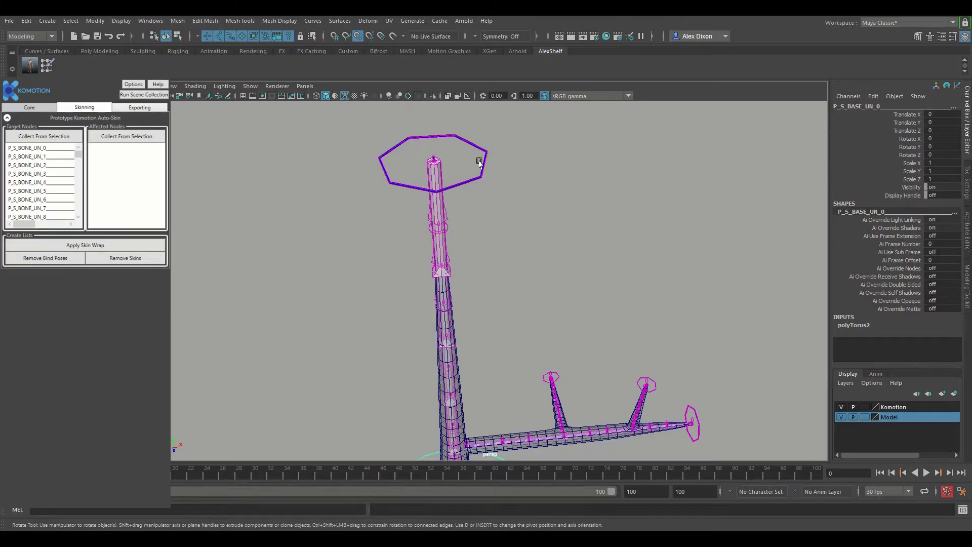
# Try collecting the target nodes from the controller at the tip of the Stem
pyautogui.click(484, 168)
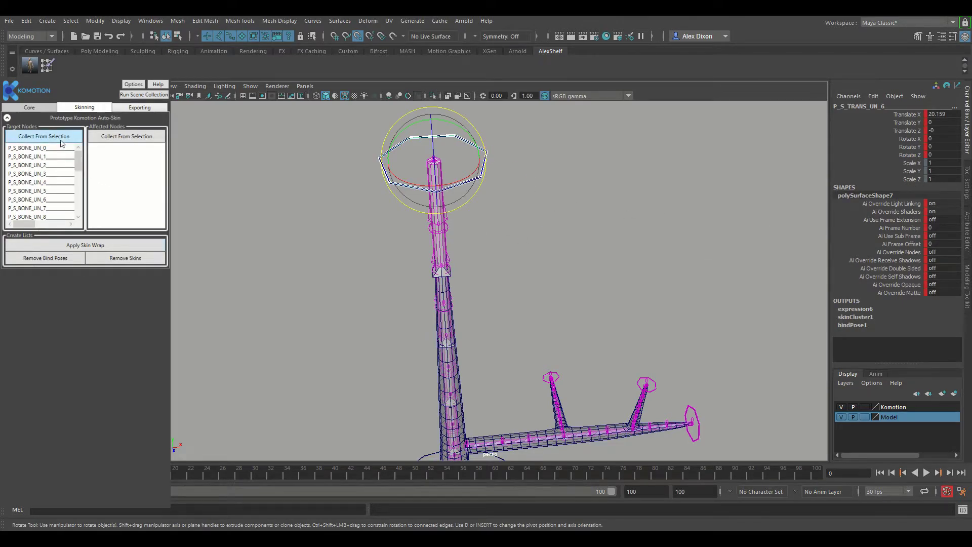
pyautogui.moveTo(77, 167); pyautogui.dragTo(89, 150)
pyautogui.keyDown('alt'); pyautogui.moveTo(517, 330); pyautogui.dragTo(540, 225, button='middle'); pyautogui.keyUp('alt')
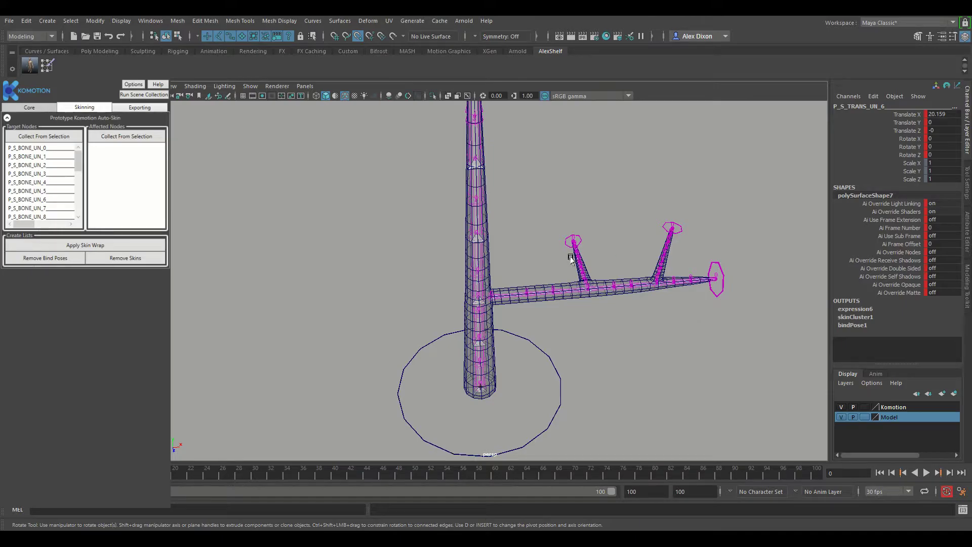
# Recollect the target nodes from the base control, then apply the skin wrap with the plant mesh Cylinder001 as affected node
pyautogui.press('Up')
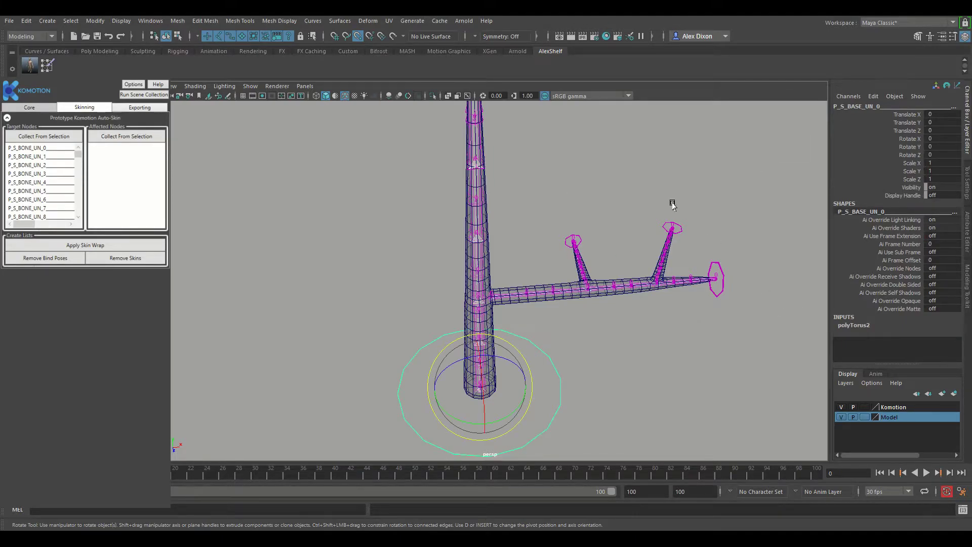
pyautogui.click(476, 182)
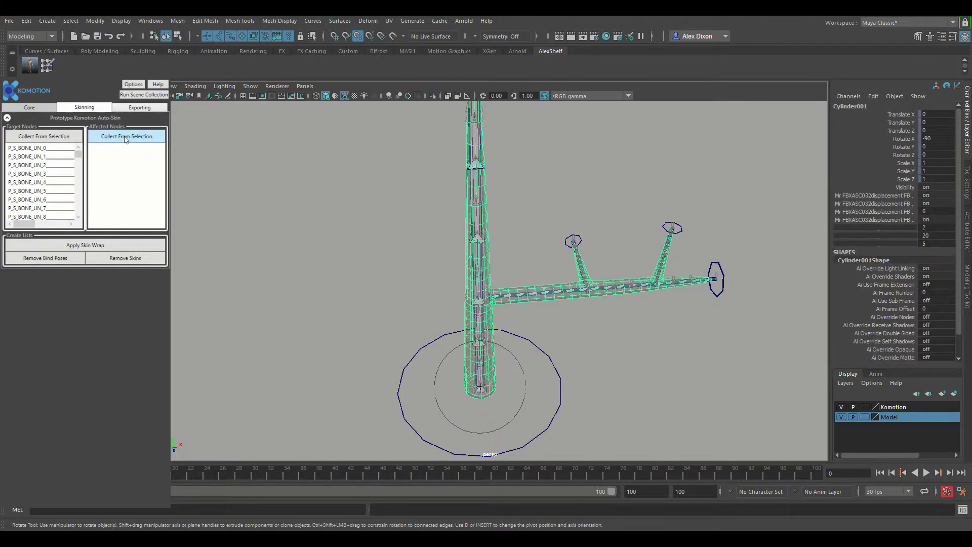
pyautogui.click(126, 137)
pyautogui.click(566, 239)
pyautogui.scroll(3, 566, 239)
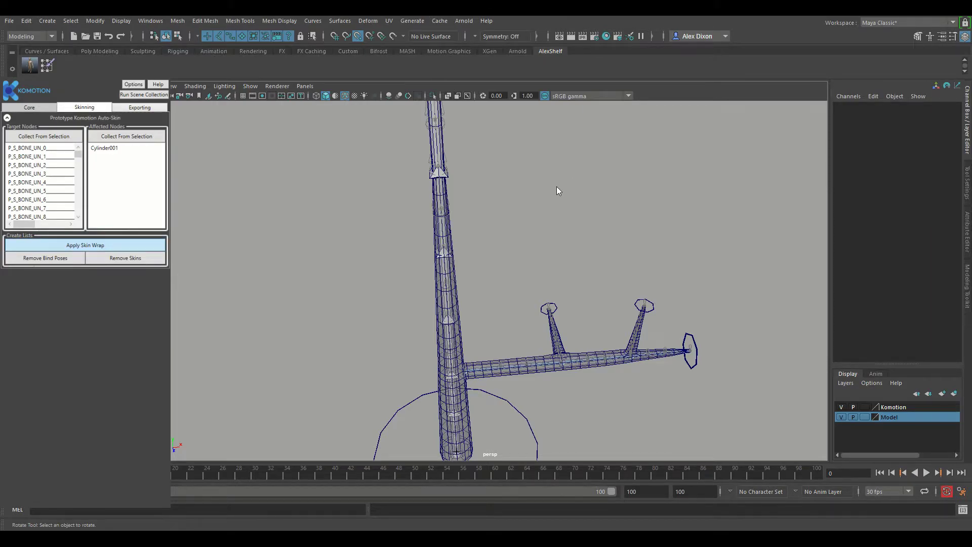
# Set the Model display layer to Reference
pyautogui.keyDown('alt'); pyautogui.moveTo(553, 258); pyautogui.dragTo(701, 269); pyautogui.keyUp('alt')
pyautogui.click(865, 417)
pyautogui.click(865, 417)
# Try moving an upper Stem controller to test how the skinned mesh follows, and undo the movement
pyautogui.click(430, 229)
pyautogui.moveTo(432, 235); pyautogui.dragTo(426, 92)
pyautogui.press('w')
pyautogui.hotkey('ctrl', 'z')
pyautogui.hotkey('ctrl', 'z')
pyautogui.hotkey('ctrl', 'z')
pyautogui.hotkey('ctrl', 'z')
pyautogui.hotkey('ctrl', 'z')
pyautogui.hotkey('ctrl', 'z')
pyautogui.hotkey('ctrl', 'z')
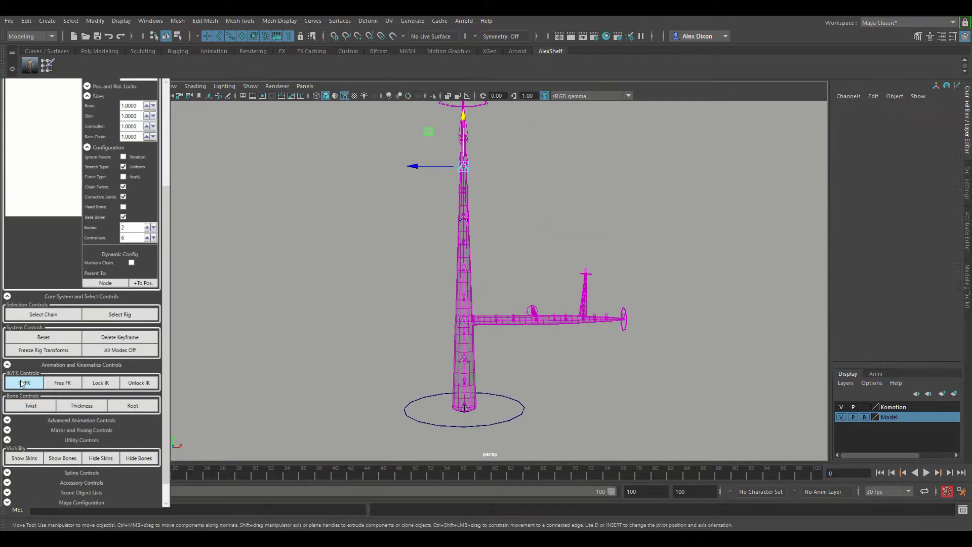
# Bend the upper stem sideways by rotating controller P_S_TRANS_UN_4 about 88 degrees around Y
pyautogui.click(480, 211)
pyautogui.keyDown('alt'); pyautogui.moveTo(479, 210); pyautogui.dragTo(475, 155); pyautogui.keyUp('alt')
pyautogui.press('f')
pyautogui.press('e')
pyautogui.keyDown('alt'); pyautogui.moveTo(506, 254); pyautogui.dragTo(456, 132); pyautogui.keyUp('alt')
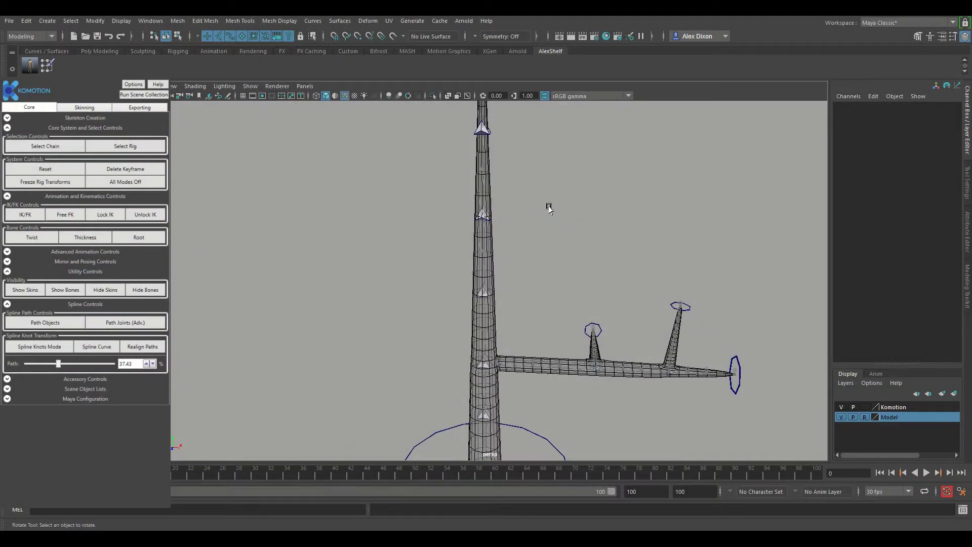
pyautogui.click(505, 230)
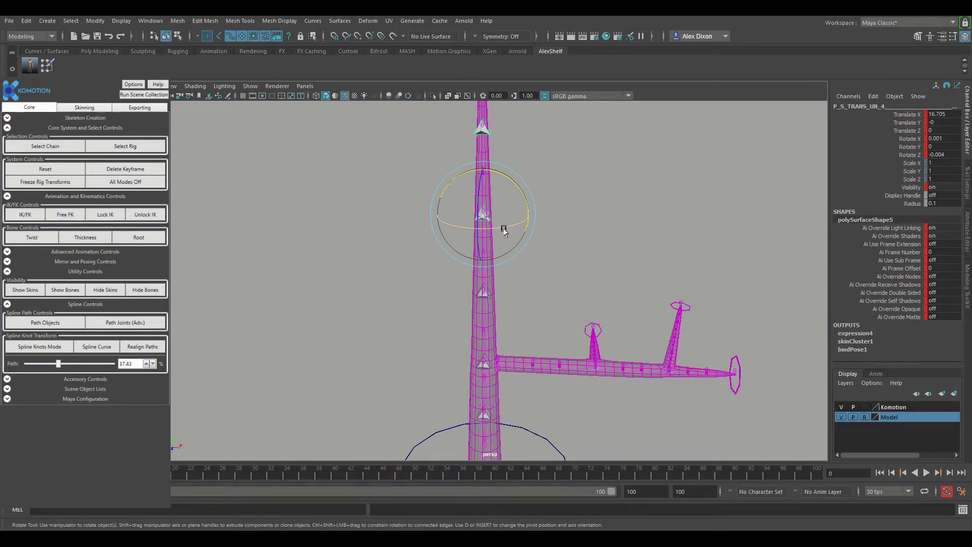
pyautogui.moveTo(521, 197); pyautogui.dragTo(514, 277)
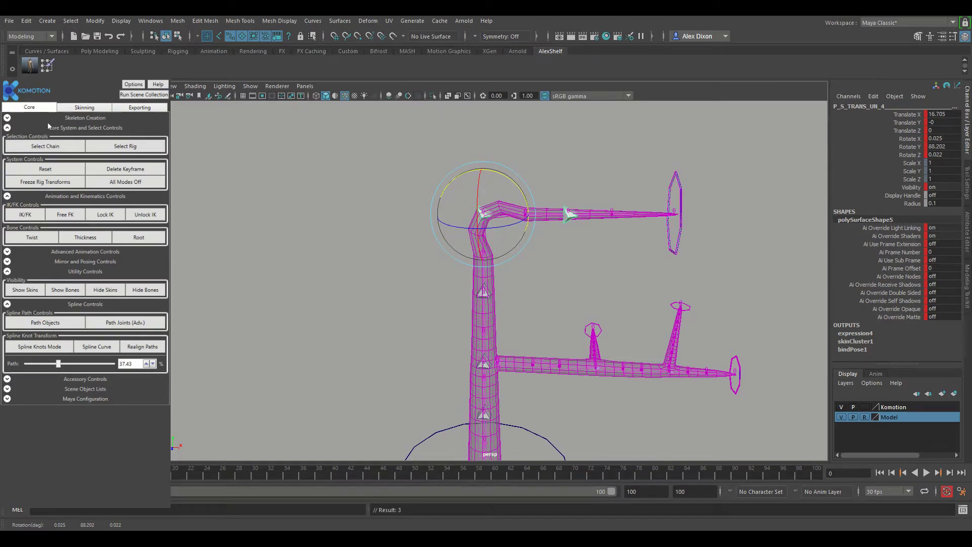
# Expand the Skeleton Creation settings and examine the Stem configuration against the bent section of the plant
pyautogui.click(81, 118)
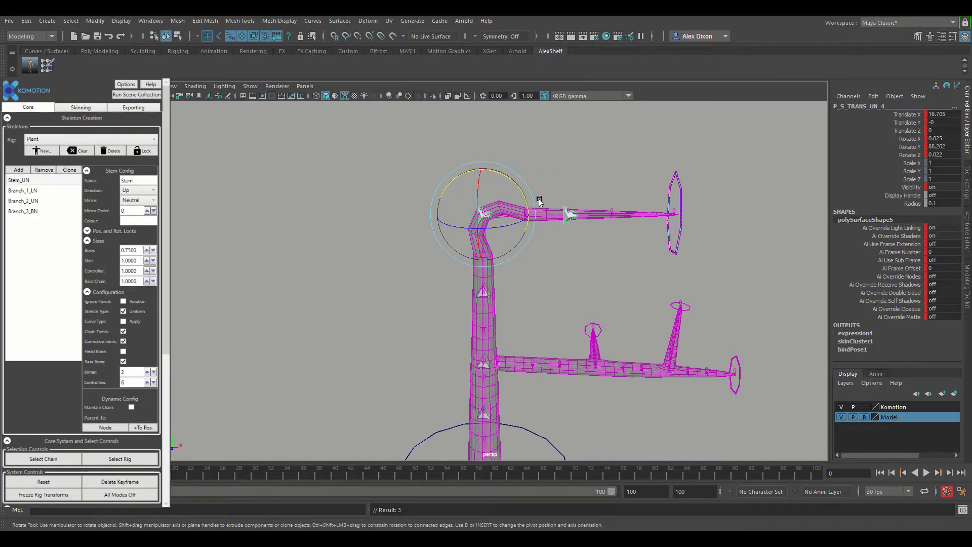
pyautogui.scroll(3, 541, 259)
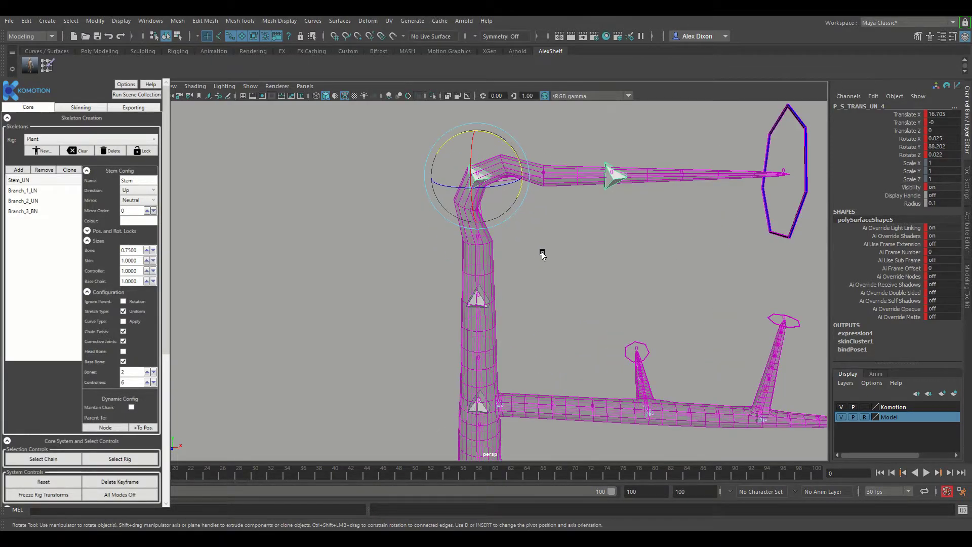
pyautogui.keyDown('alt'); pyautogui.moveTo(540, 245); pyautogui.dragTo(551, 251, button='middle'); pyautogui.keyUp('alt')
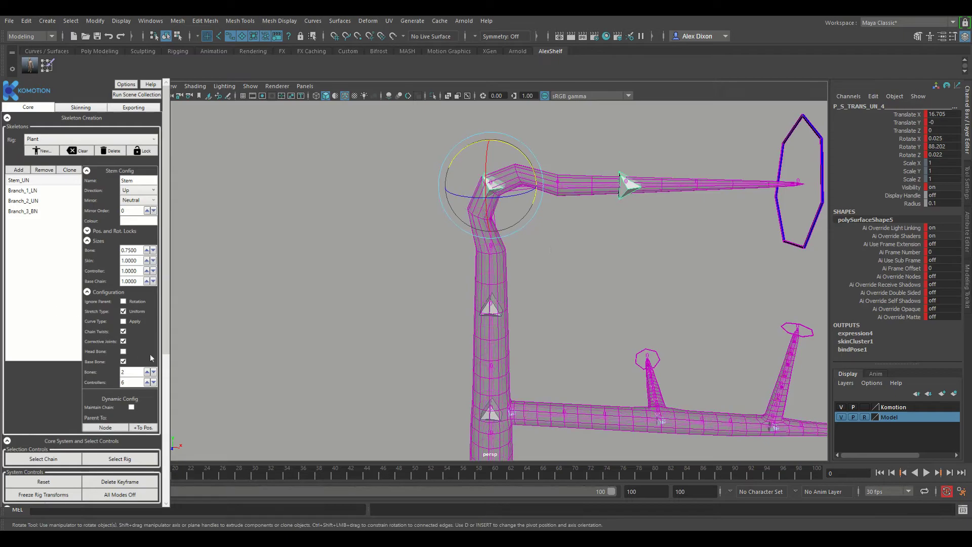
pyautogui.scroll(-5, 117, 332)
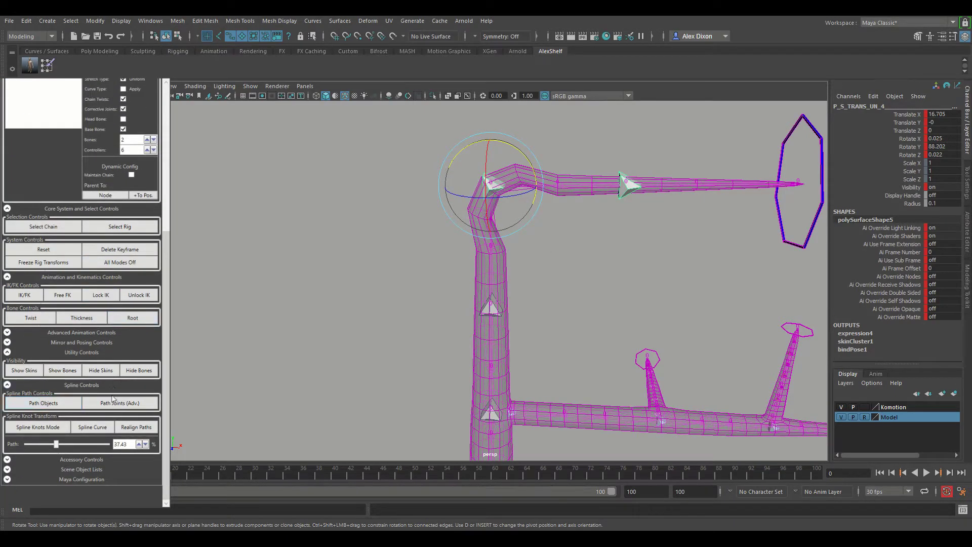
# Activate the advanced path joints and offset the joints on either side of the bend outward to round the stem's curve
pyautogui.click(729, 326)
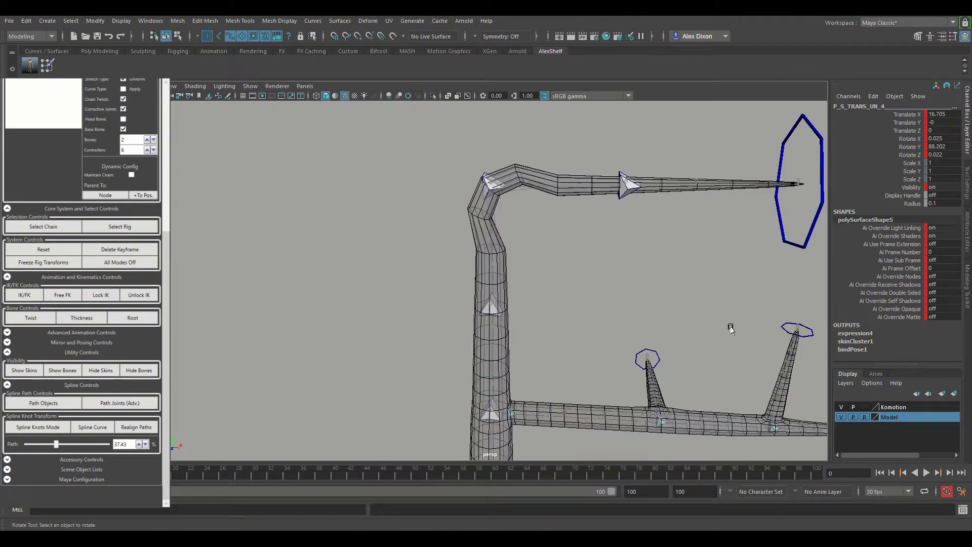
pyautogui.click(121, 404)
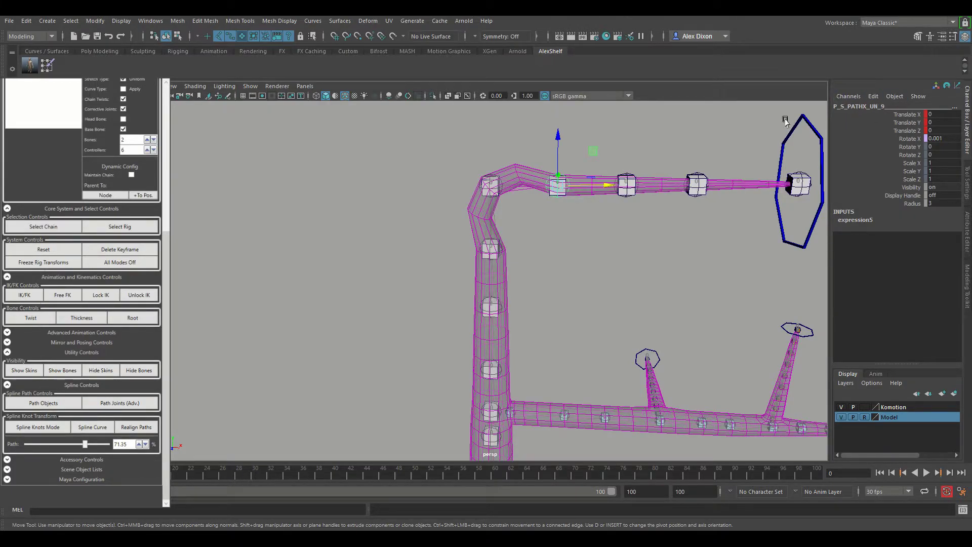
pyautogui.moveTo(593, 151); pyautogui.dragTo(593, 122)
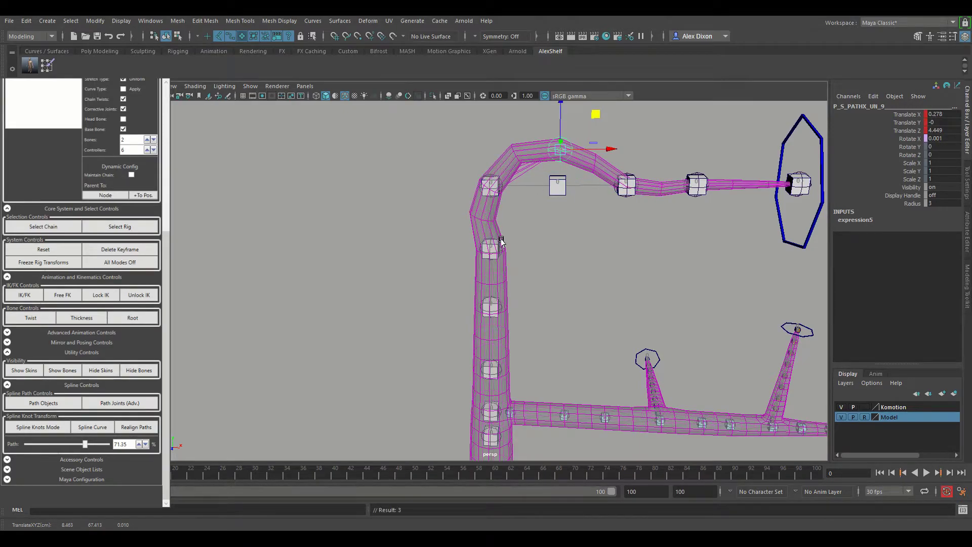
pyautogui.click(501, 240)
pyautogui.moveTo(460, 217); pyautogui.dragTo(439, 217)
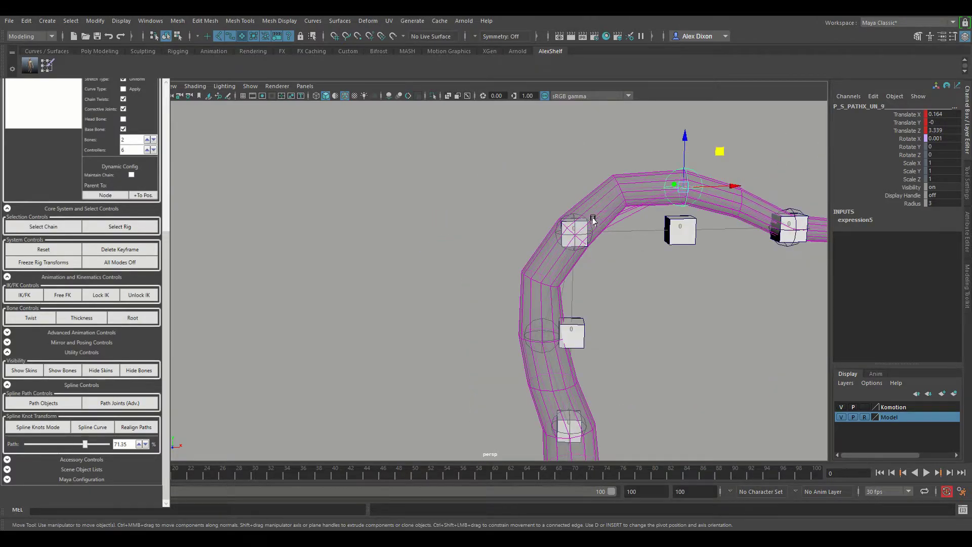
pyautogui.scroll(4, 127, 207)
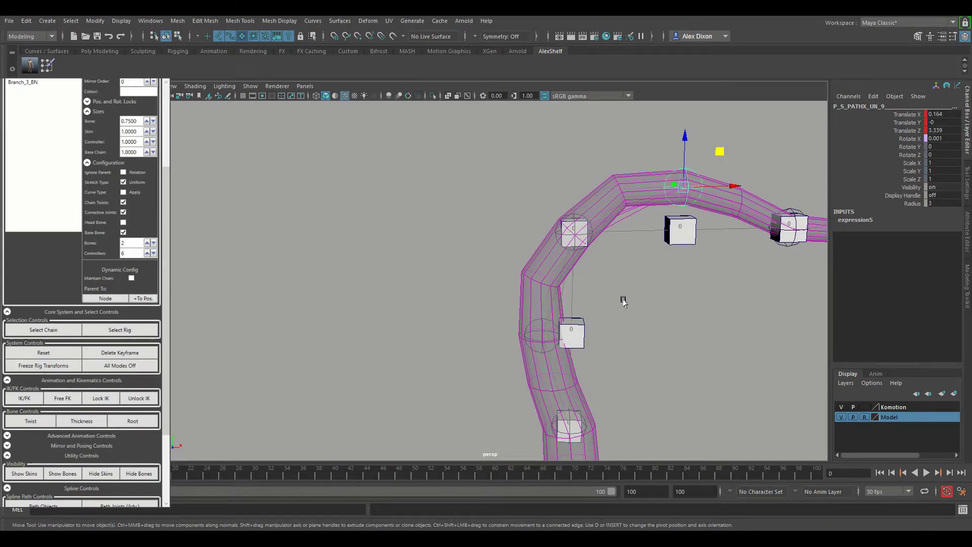
# Try rotating Branch_1's base controller to test the deformation where it meets the stem, and undo the rotations
pyautogui.keyDown('alt'); pyautogui.moveTo(648, 338); pyautogui.dragTo(592, 312); pyautogui.keyUp('alt')
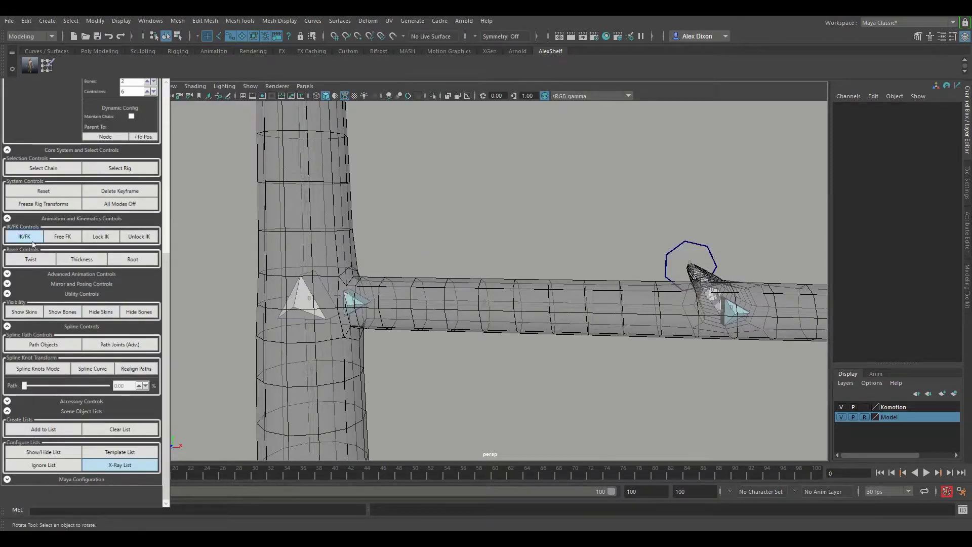
pyautogui.click(353, 300)
pyautogui.moveTo(343, 278)
pyautogui.mouseDown()
pyautogui.moveTo(358, 269)
pyautogui.moveTo(342, 293)
pyautogui.moveTo(350, 295)
pyautogui.mouseUp()
pyautogui.hotkey('ctrl', 'z')
pyautogui.keyDown('alt'); pyautogui.moveTo(459, 249); pyautogui.dragTo(524, 277); pyautogui.keyUp('alt')
pyautogui.moveTo(464, 273)
pyautogui.mouseDown()
pyautogui.moveTo(488, 265)
pyautogui.moveTo(465, 264)
pyautogui.moveTo(480, 282)
pyautogui.moveTo(469, 270)
pyautogui.moveTo(491, 273)
pyautogui.moveTo(464, 284)
pyautogui.moveTo(471, 276)
pyautogui.mouseUp()
pyautogui.hotkey('ctrl', 'z')
pyautogui.hotkey('ctrl', 'z')
pyautogui.hotkey('ctrl', 'z')
pyautogui.hotkey('ctrl', 'z')
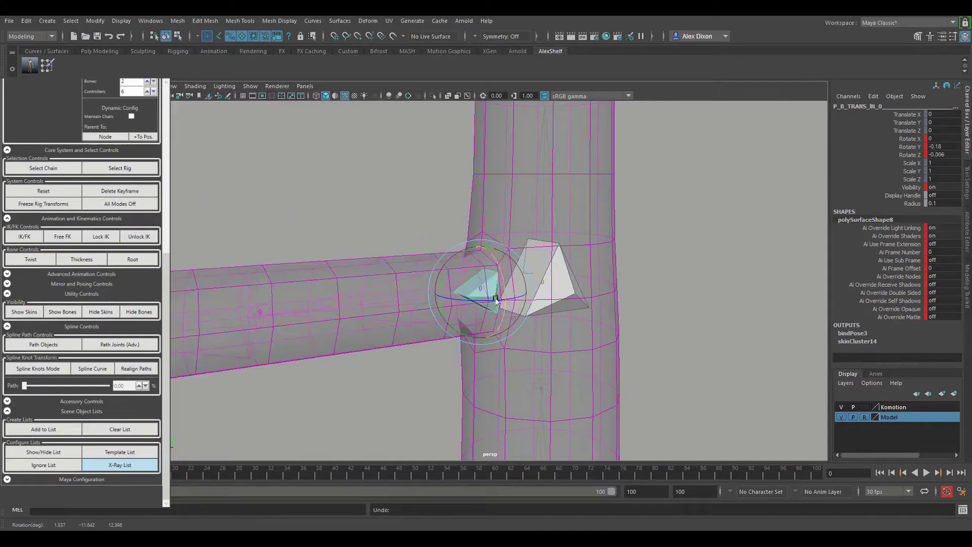
# Try further small rotations of Branch_1's base controller to examine the joint's creasing, undoing each one
pyautogui.moveTo(498, 310)
pyautogui.mouseDown()
pyautogui.moveTo(477, 308)
pyautogui.moveTo(493, 316)
pyautogui.mouseUp()
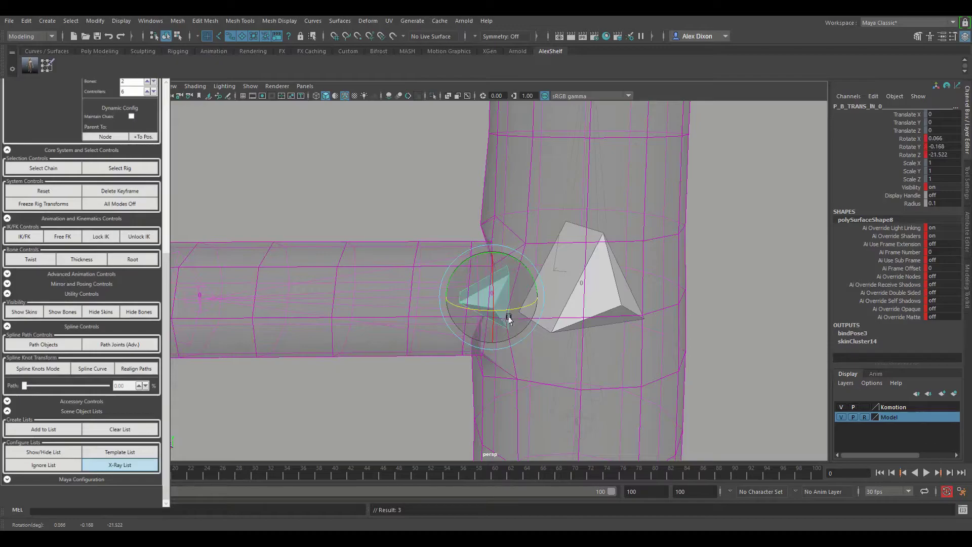
pyautogui.hotkey('ctrl', 'z')
pyautogui.hotkey('ctrl', 'z')
pyautogui.hotkey('ctrl', 'z')
pyautogui.hotkey('ctrl', 'z')
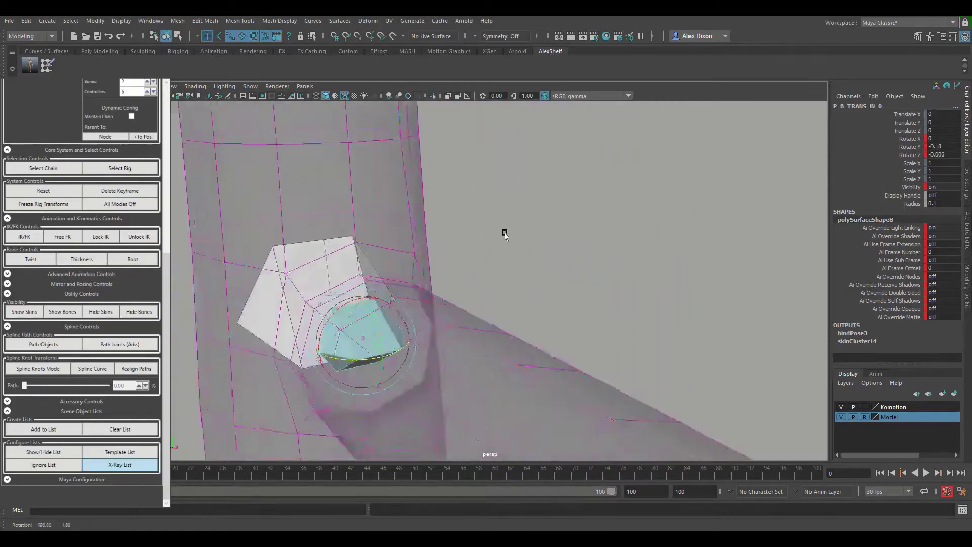
pyautogui.hotkey('ctrl', 'z')
pyautogui.moveTo(558, 263)
pyautogui.mouseDown()
pyautogui.moveTo(575, 252)
pyautogui.moveTo(550, 259)
pyautogui.moveTo(556, 253)
pyautogui.moveTo(569, 254)
pyautogui.moveTo(547, 261)
pyautogui.moveTo(560, 254)
pyautogui.moveTo(553, 265)
pyautogui.mouseUp()
pyautogui.hotkey('ctrl', 'z')
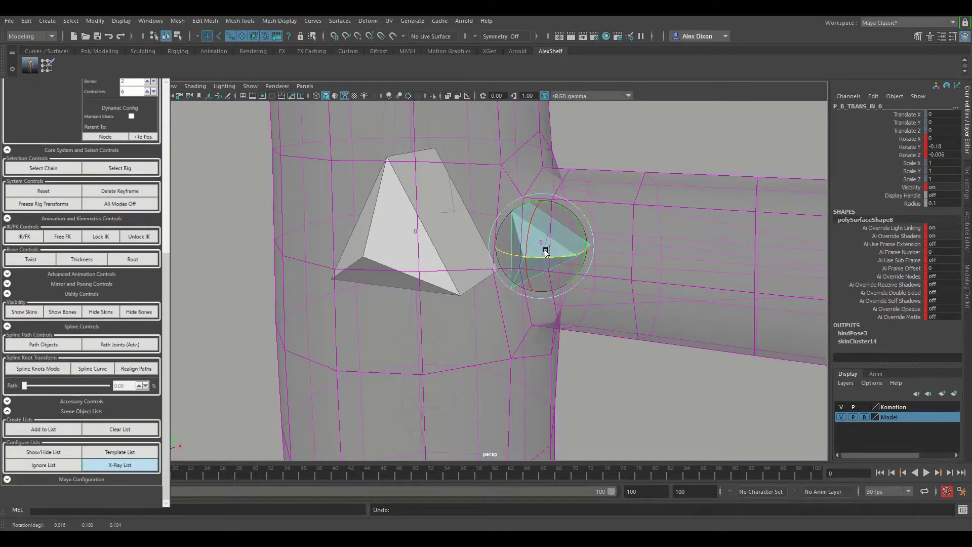
pyautogui.moveTo(534, 256)
pyautogui.mouseDown()
pyautogui.moveTo(547, 250)
pyautogui.moveTo(538, 259)
pyautogui.mouseUp()
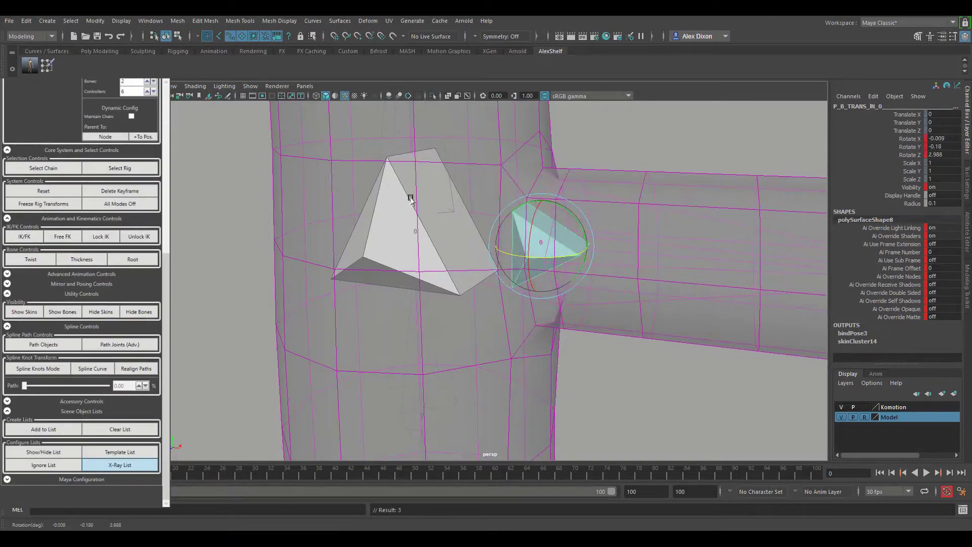
pyautogui.hotkey('ctrl', 'z')
# Set Scale Y and Scale Z of Branch_1's base thickness control to 0.001 and inspect the pinched branch joint
pyautogui.keyDown('alt'); pyautogui.moveTo(606, 217); pyautogui.dragTo(646, 247); pyautogui.keyUp('alt')
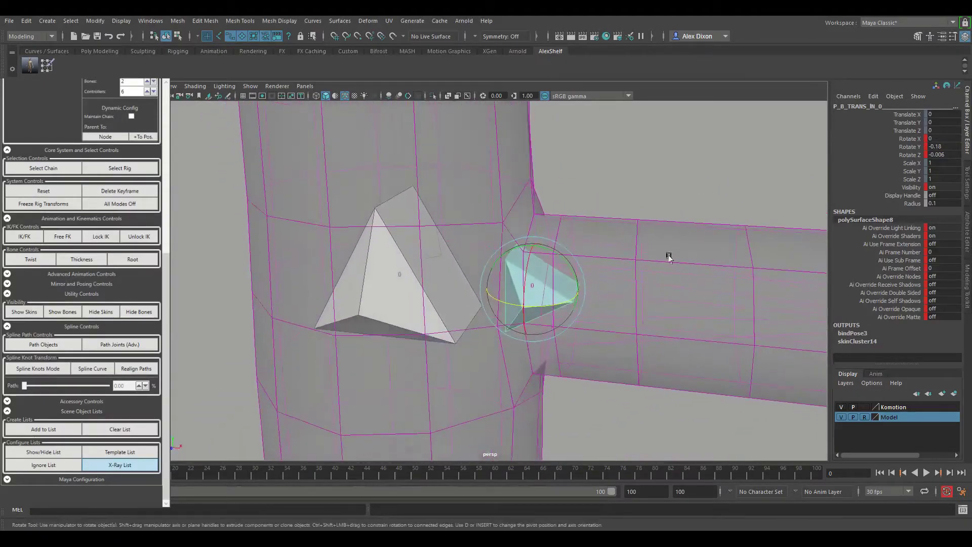
pyautogui.click(79, 262)
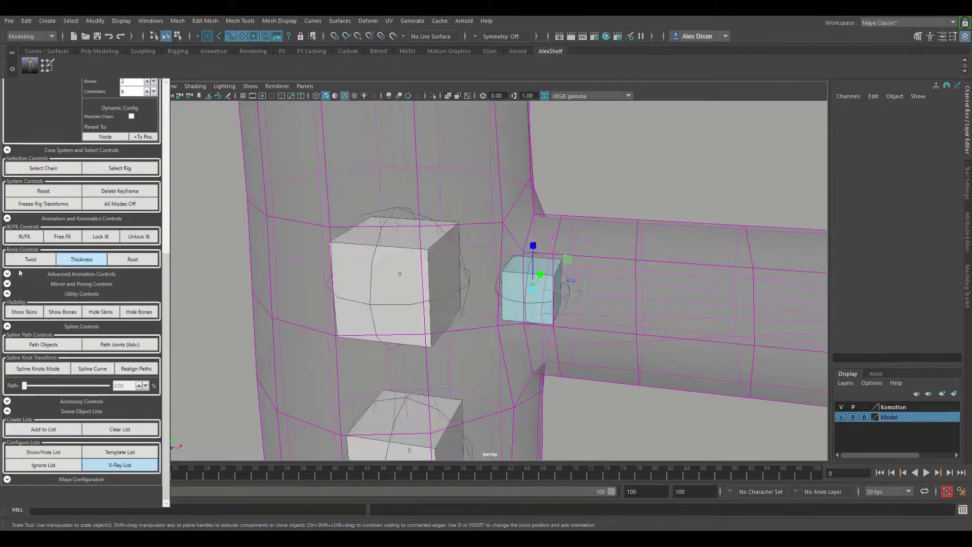
pyautogui.keyDown('alt'); pyautogui.moveTo(669, 267); pyautogui.dragTo(601, 280); pyautogui.keyUp('alt')
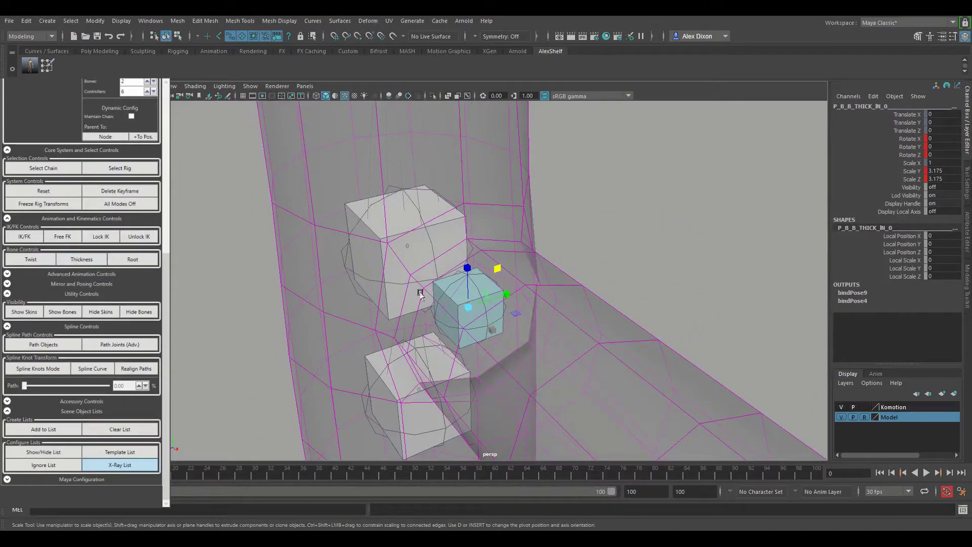
pyautogui.keyDown('alt'); pyautogui.moveTo(504, 329); pyautogui.dragTo(537, 276); pyautogui.keyUp('alt')
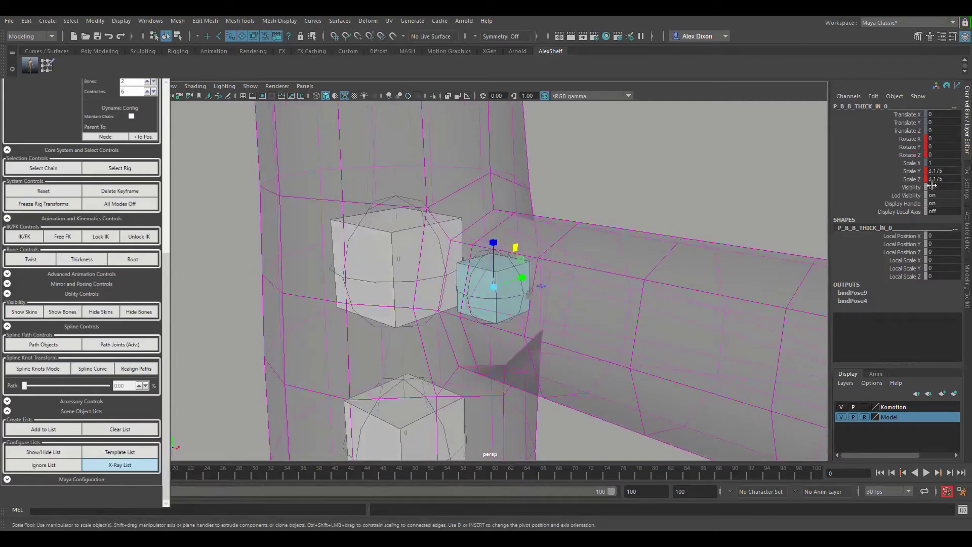
pyautogui.doubleClick(936, 171)
pyautogui.press('Tab')
pyautogui.write('0.001')
pyautogui.press('Tab')
pyautogui.keyDown('alt'); pyautogui.moveTo(540, 298); pyautogui.dragTo(324, 268); pyautogui.keyUp('alt')
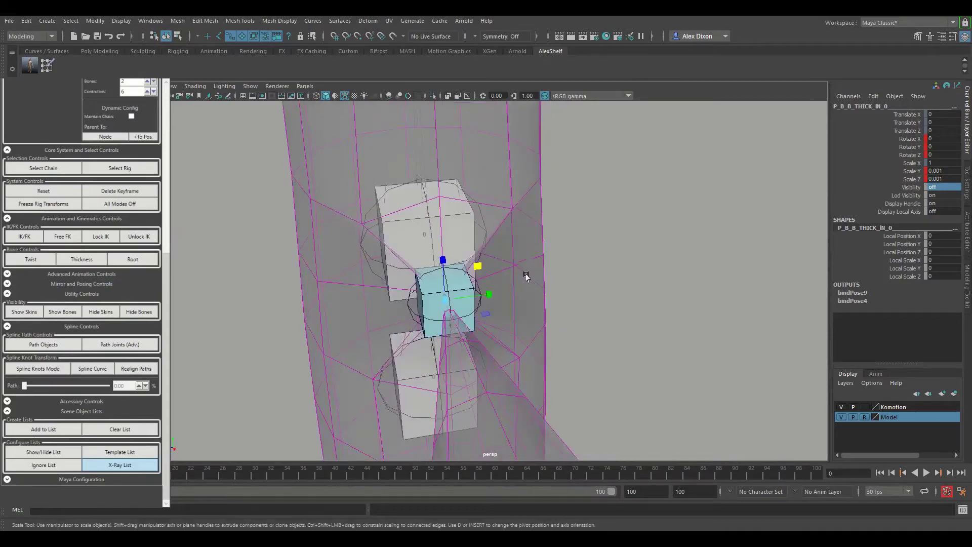
pyautogui.keyDown('alt'); pyautogui.moveTo(308, 316); pyautogui.dragTo(438, 297); pyautogui.keyUp('alt')
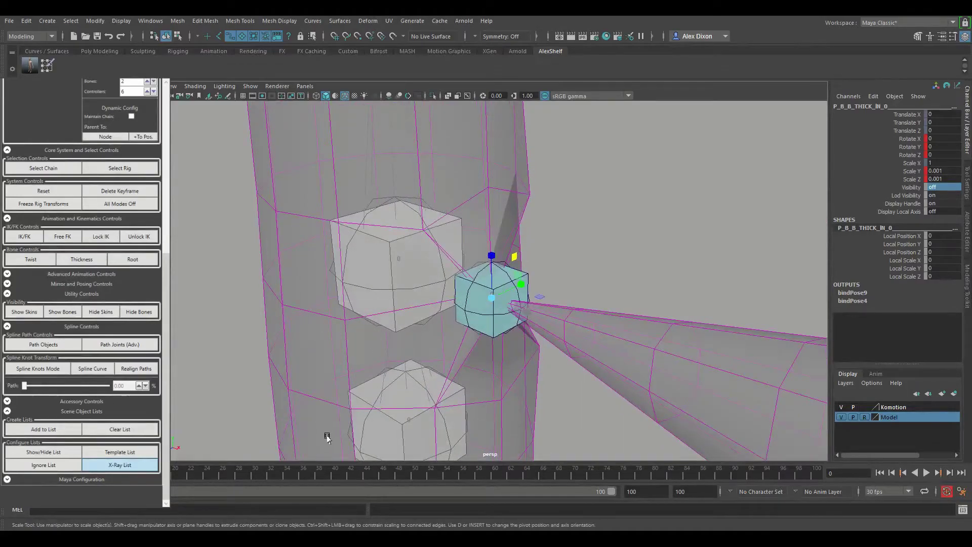
pyautogui.keyDown('alt'); pyautogui.moveTo(442, 329); pyautogui.dragTo(447, 234); pyautogui.keyUp('alt')
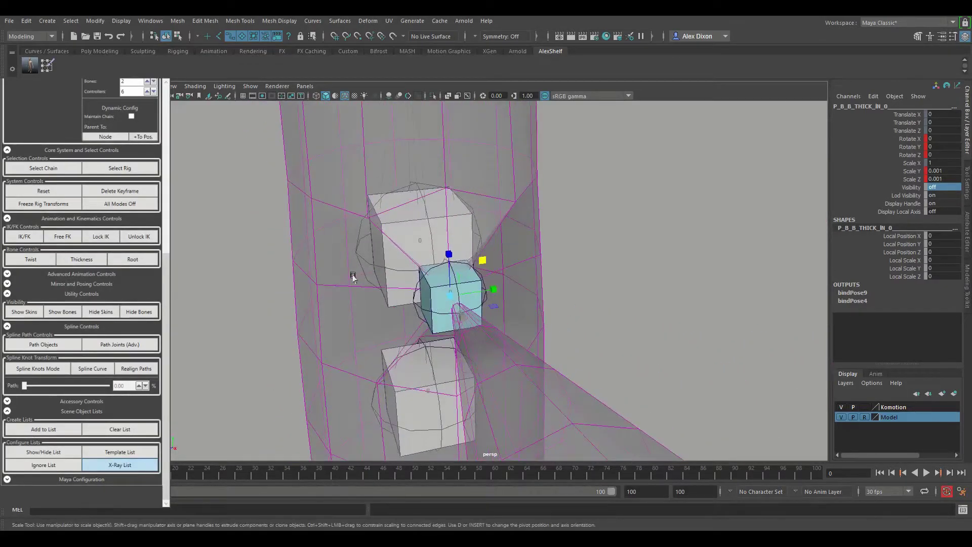
# Examine the pinched joint at the base of Branch_1 and follow the branch out to its tip
pyautogui.keyDown('alt'); pyautogui.moveTo(393, 364); pyautogui.dragTo(509, 294); pyautogui.keyUp('alt')
pyautogui.keyDown('alt'); pyautogui.moveTo(821, 318); pyautogui.dragTo(724, 315); pyautogui.keyUp('alt')
pyautogui.keyDown('alt'); pyautogui.moveTo(201, 282); pyautogui.dragTo(373, 288); pyautogui.keyUp('alt')
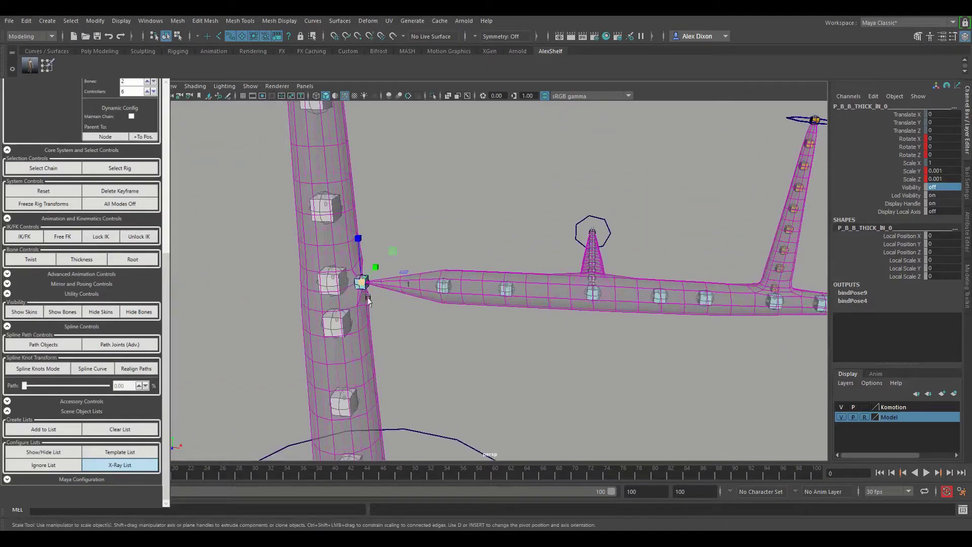
pyautogui.keyDown('alt'); pyautogui.moveTo(419, 317); pyautogui.dragTo(569, 299); pyautogui.keyUp('alt')
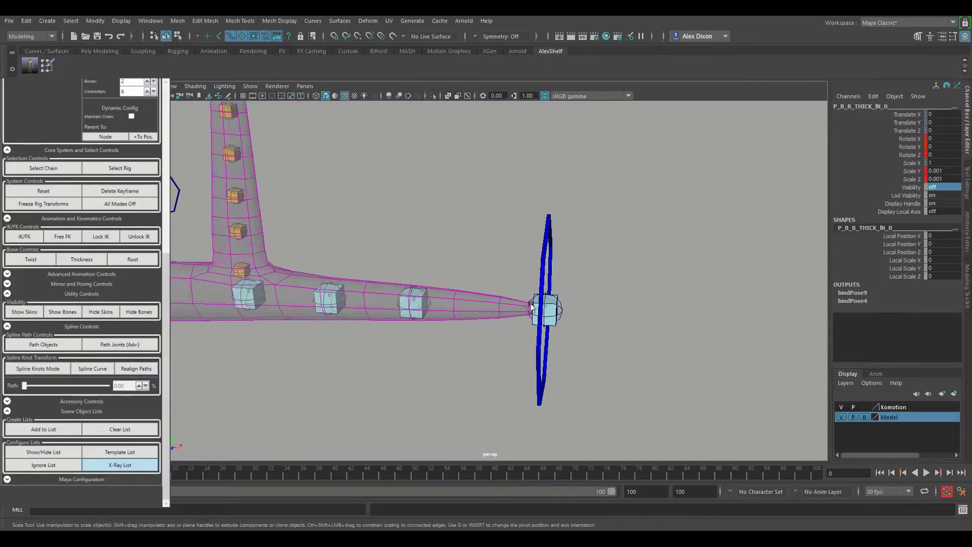
pyautogui.keyDown('alt'); pyautogui.moveTo(316, 293); pyautogui.dragTo(284, 248); pyautogui.keyUp('alt')
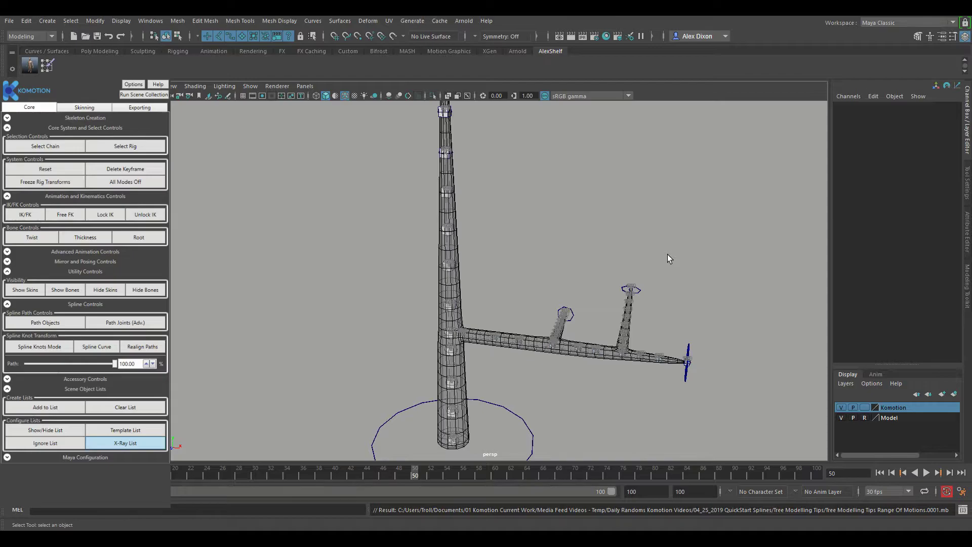
# Return to frame 0, activate the advanced path joints and select the path joints along the Stem chain
pyautogui.hotkey('alt', 'shift', 'v')
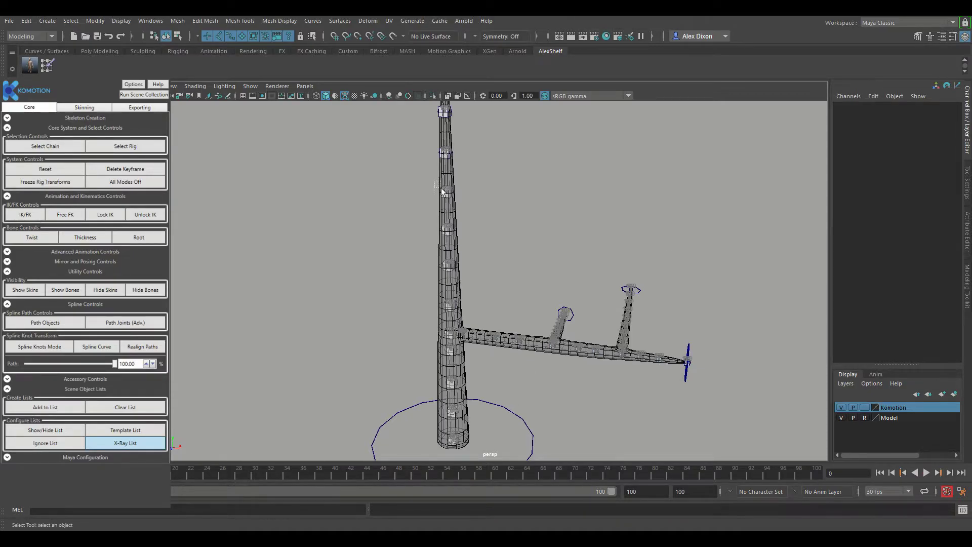
pyautogui.click(436, 186)
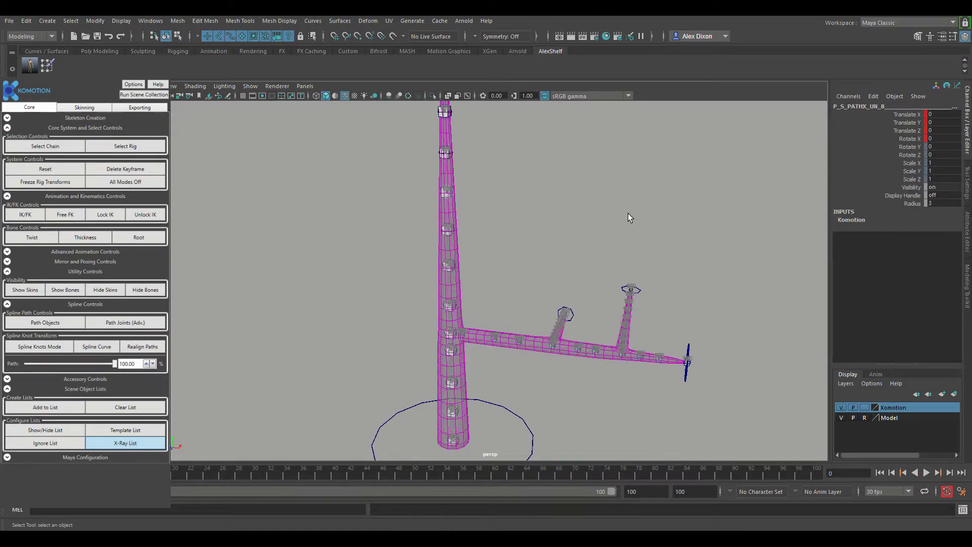
pyautogui.click(673, 222)
pyautogui.click(120, 324)
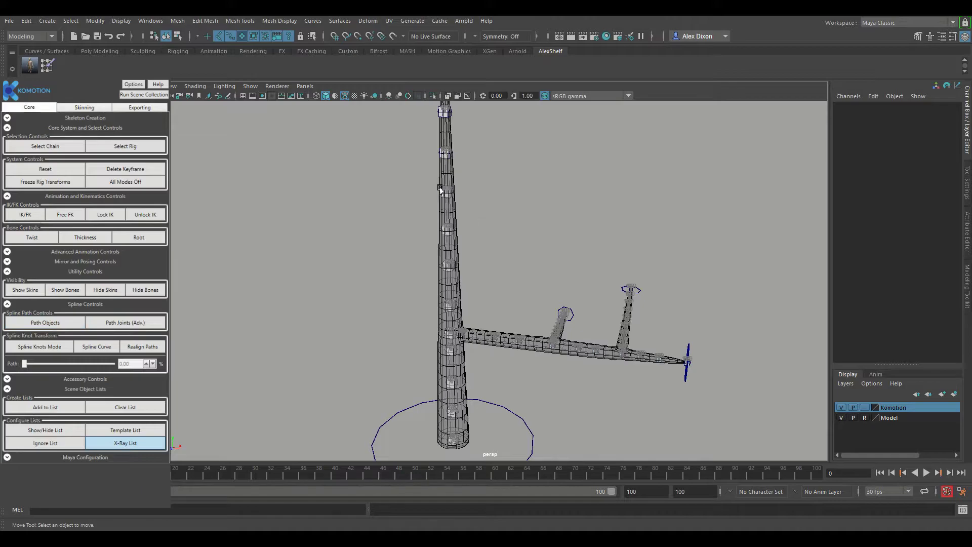
pyautogui.click(456, 198)
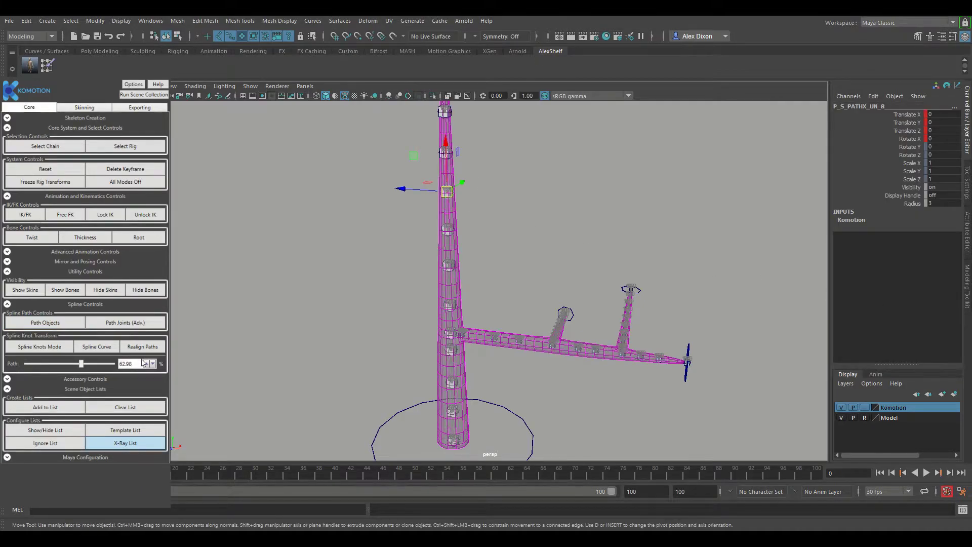
pyautogui.click(66, 150)
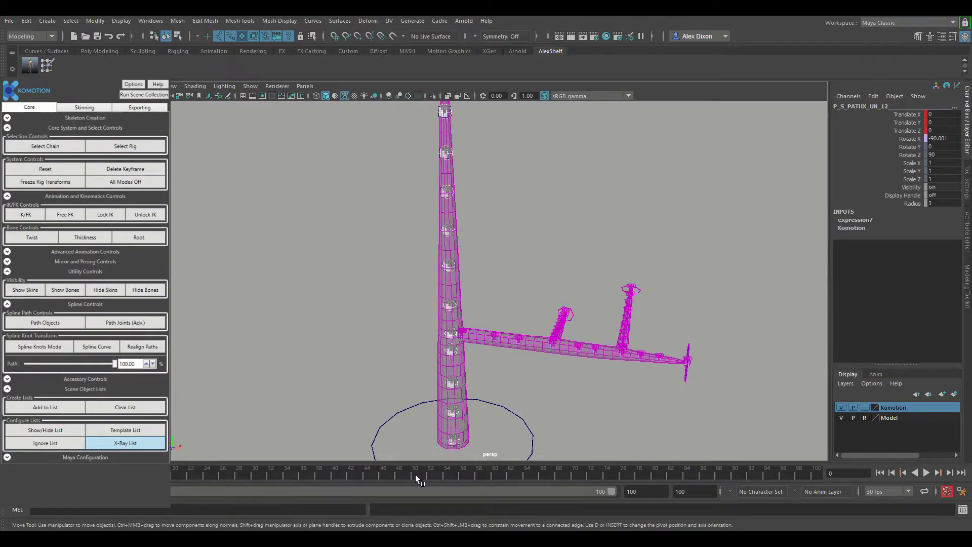
# Set the stem path joints' Path value to 0 % at frame 50 and inspect the collapsed stem
pyautogui.click(141, 363)
pyautogui.press('Return')
pyautogui.keyDown('alt'); pyautogui.moveTo(479, 400); pyautogui.dragTo(524, 409, button='right'); pyautogui.keyUp('alt')
pyautogui.keyDown('alt'); pyautogui.moveTo(524, 409); pyautogui.dragTo(578, 219); pyautogui.keyUp('alt')
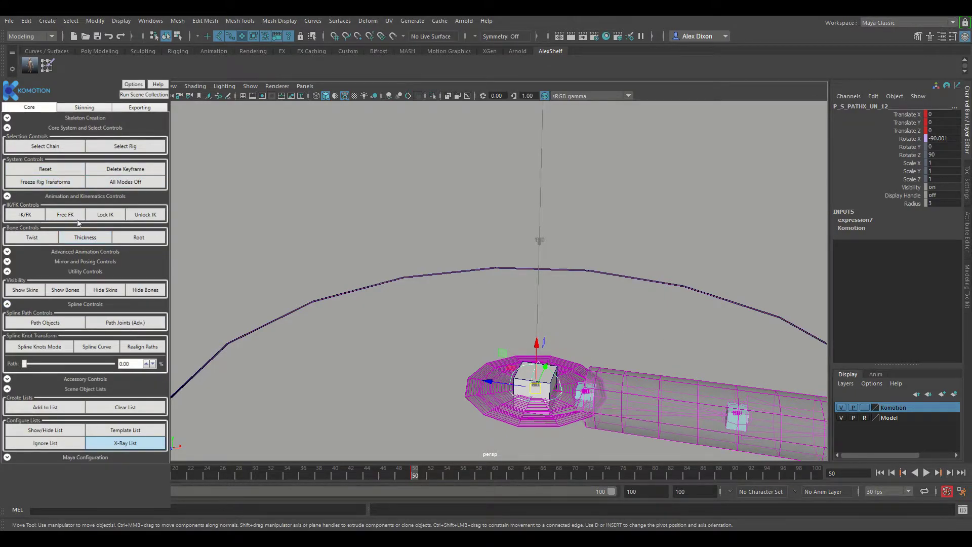
pyautogui.keyDown('alt'); pyautogui.moveTo(578, 369); pyautogui.dragTo(596, 310); pyautogui.keyUp('alt')
pyautogui.keyDown('alt'); pyautogui.moveTo(547, 152); pyautogui.dragTo(561, 354, button='middle'); pyautogui.keyUp('alt')
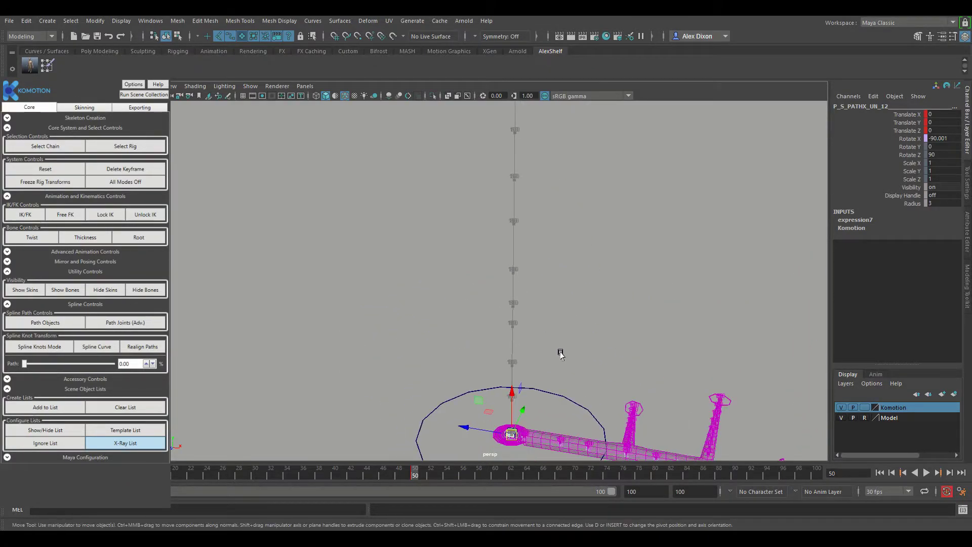
pyautogui.keyDown('alt'); pyautogui.moveTo(580, 284); pyautogui.dragTo(564, 287, button='middle'); pyautogui.keyUp('alt')
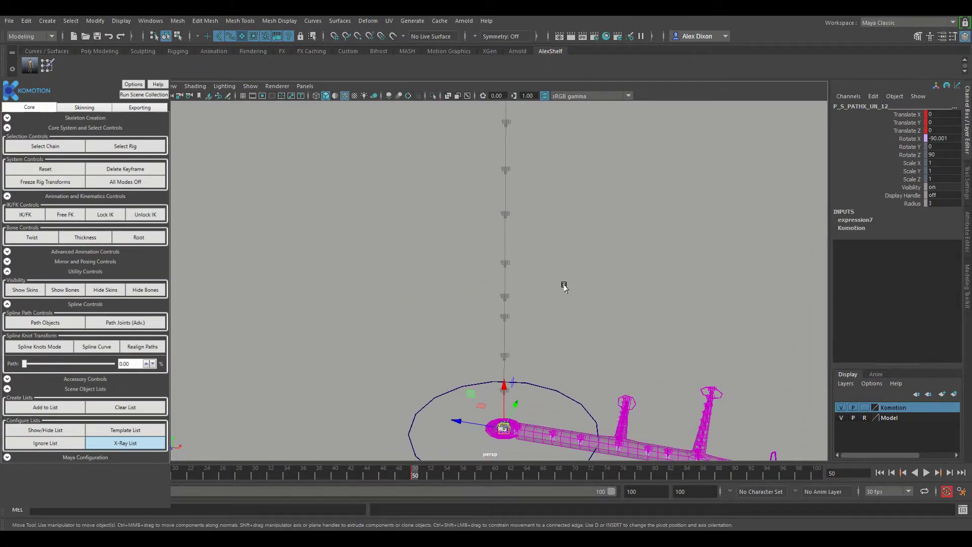
# Realign the stem's paths at frame 70 to extend the stem back to full length
pyautogui.click(575, 476)
pyautogui.click(147, 347)
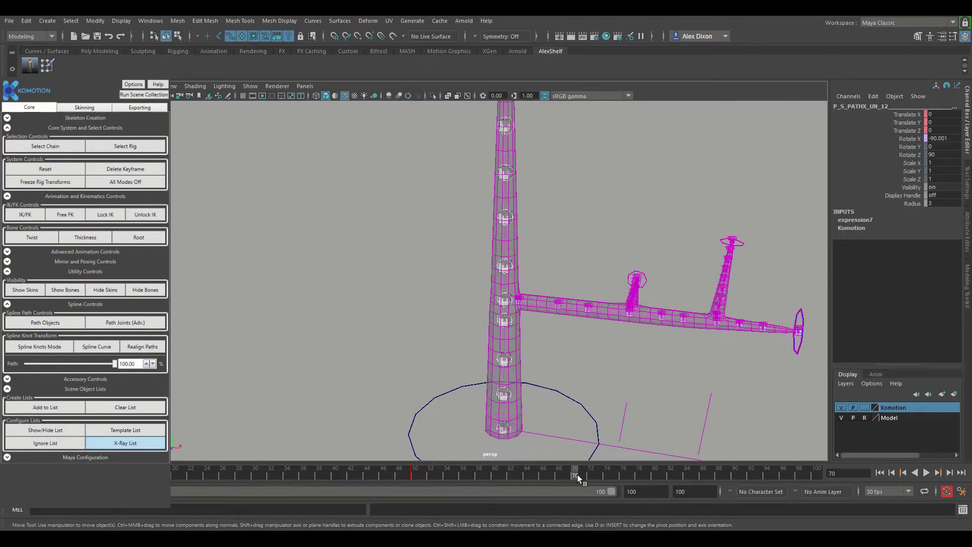
pyautogui.moveTo(576, 473)
pyautogui.mouseDown()
pyautogui.moveTo(414, 486)
pyautogui.moveTo(572, 478)
pyautogui.mouseUp()
pyautogui.keyDown('alt'); pyautogui.moveTo(562, 231); pyautogui.dragTo(562, 260, button='middle'); pyautogui.keyUp('alt')
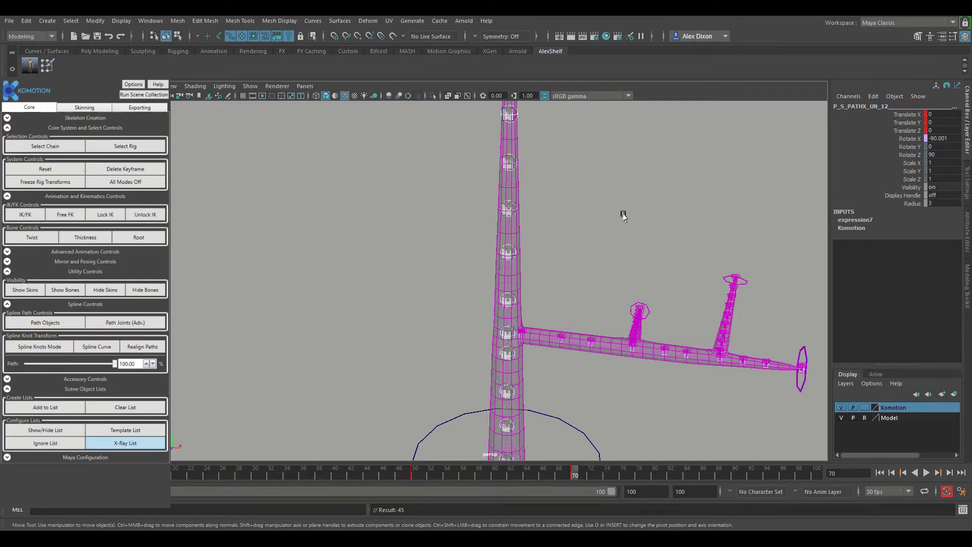
# Play the stem's growth animation and examine the collapsed mesh around the stem base at frame 50
pyautogui.click(510, 211)
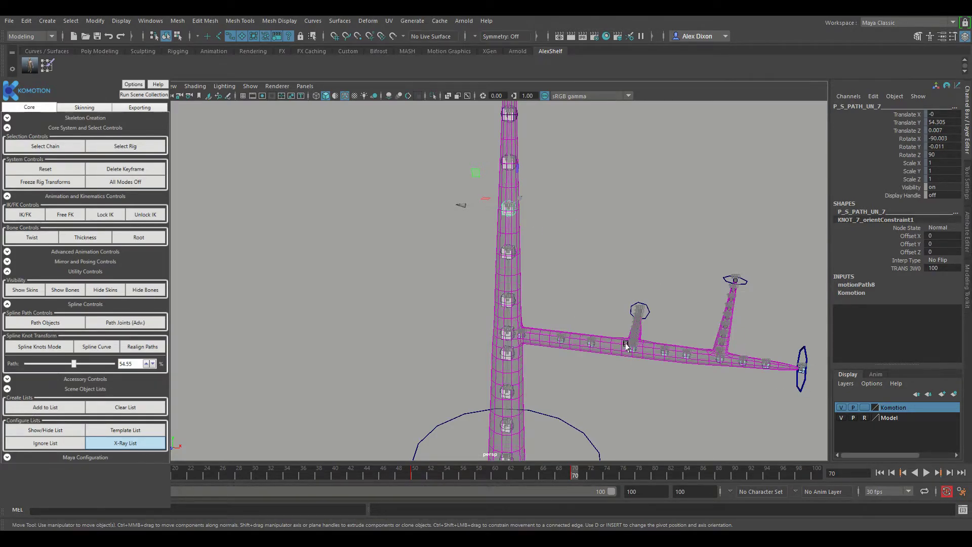
pyautogui.hotkey('alt', 'v')
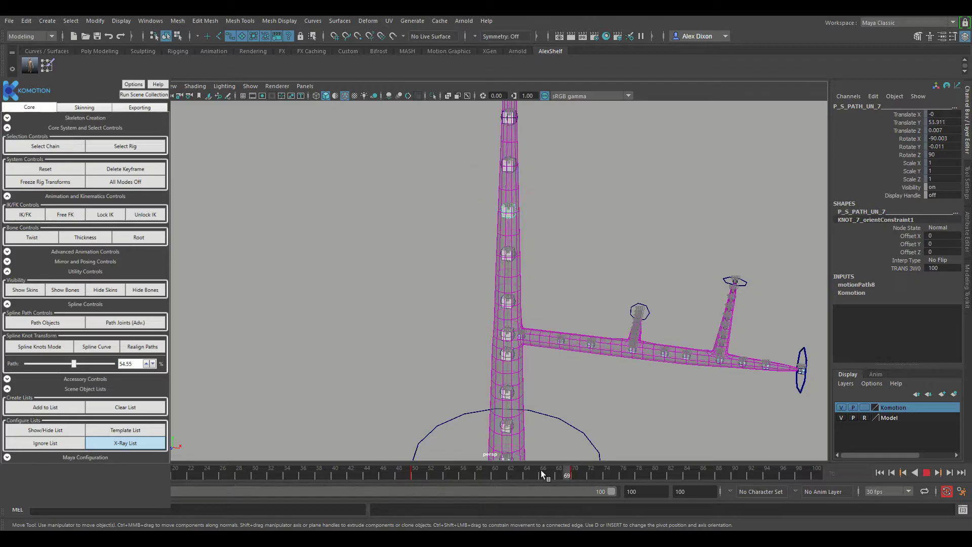
pyautogui.click(415, 469)
pyautogui.keyDown('alt'); pyautogui.moveTo(524, 397); pyautogui.dragTo(549, 226); pyautogui.keyUp('alt')
pyautogui.keyDown('alt'); pyautogui.moveTo(549, 226); pyautogui.dragTo(627, 397, button='right'); pyautogui.keyUp('alt')
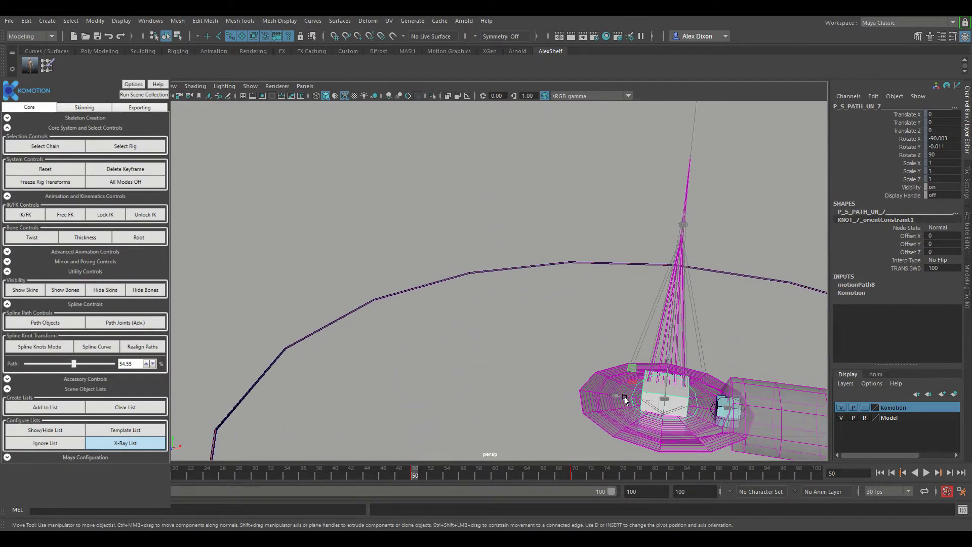
pyautogui.keyDown('alt'); pyautogui.moveTo(627, 397); pyautogui.dragTo(416, 324); pyautogui.keyUp('alt')
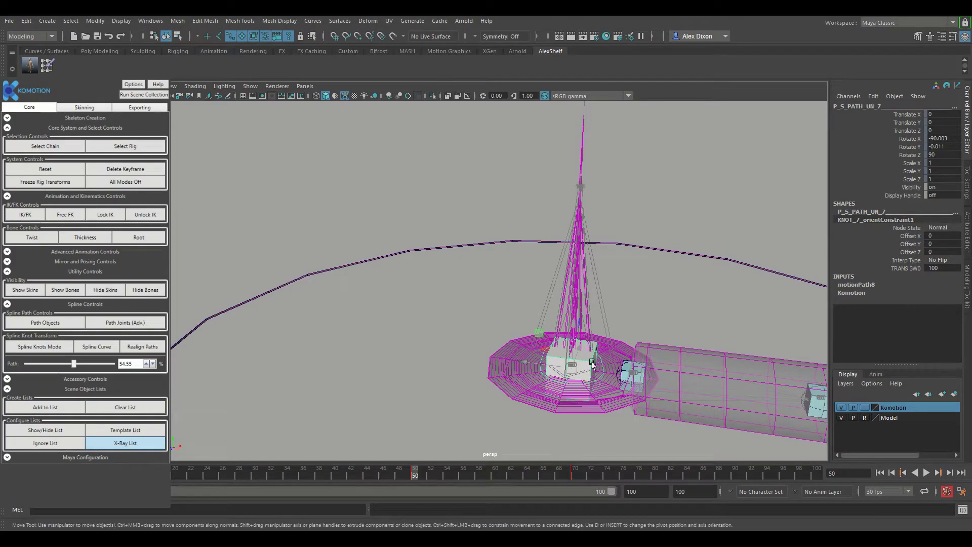
pyautogui.keyDown('alt'); pyautogui.moveTo(590, 371); pyautogui.dragTo(597, 344, button='right'); pyautogui.keyUp('alt')
pyautogui.keyDown('alt'); pyautogui.moveTo(598, 344); pyautogui.dragTo(562, 336); pyautogui.keyUp('alt')
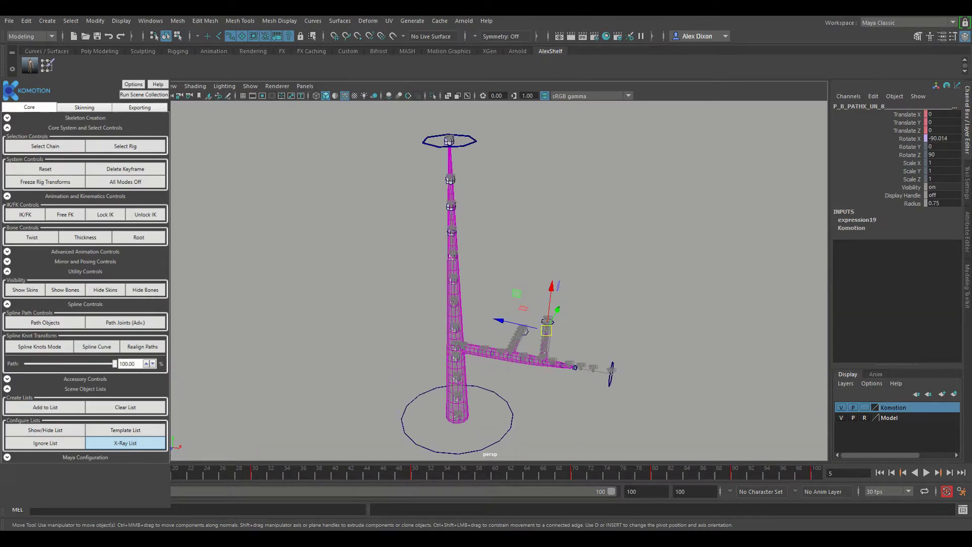
# Play the growth animation, then activate the bone thickness controls and select the one at Branch_1's base for scaling
pyautogui.hotkey('alt', 'v')
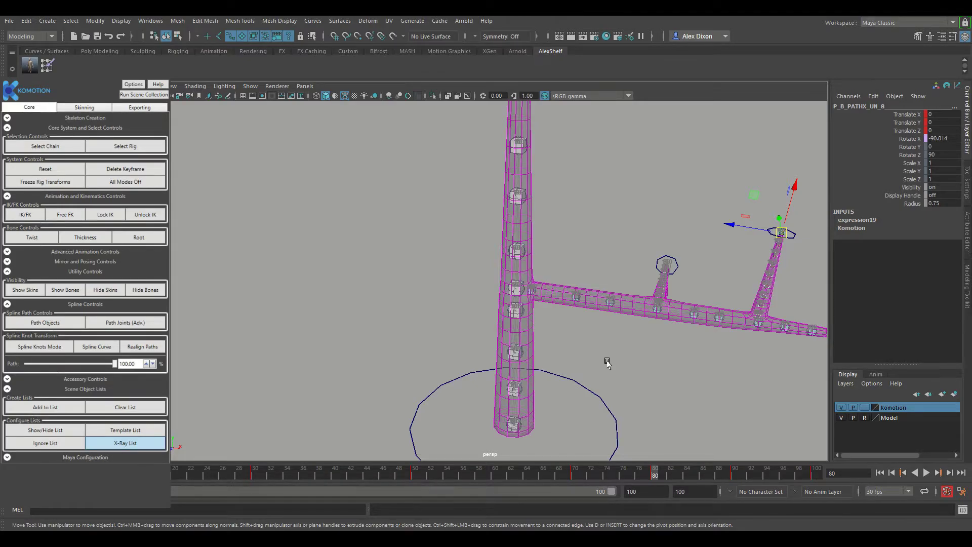
pyautogui.keyDown('alt'); pyautogui.moveTo(654, 356); pyautogui.dragTo(617, 340, button='middle'); pyautogui.keyUp('alt')
pyautogui.scroll(5, 542, 303)
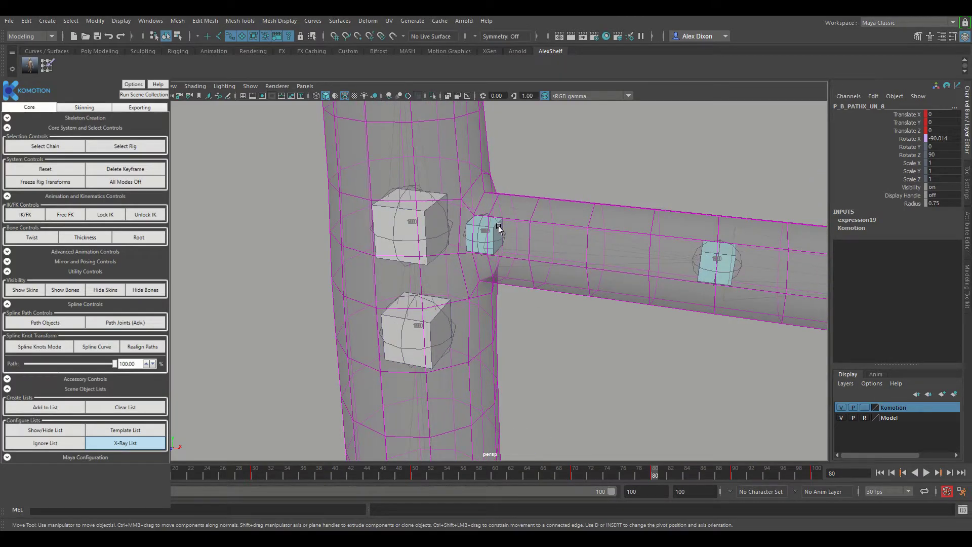
pyautogui.click(498, 229)
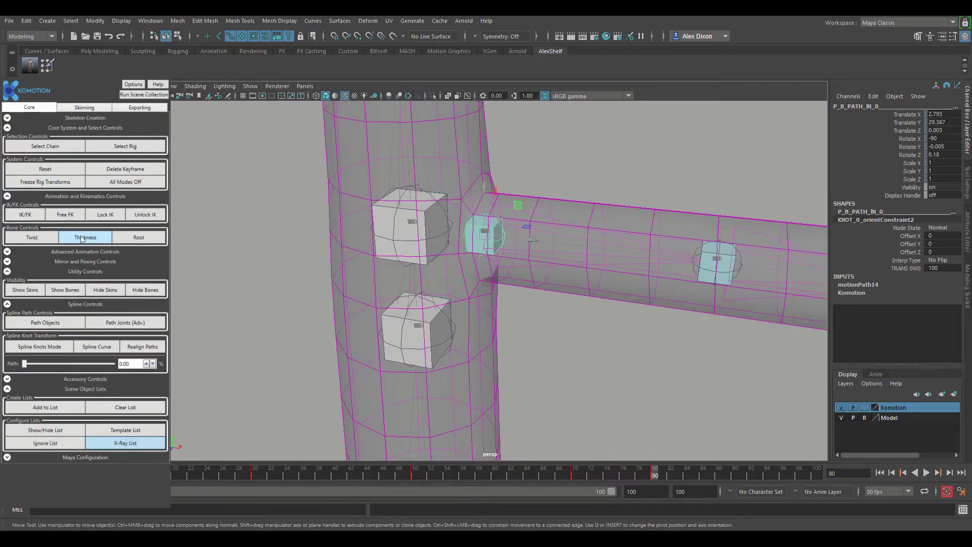
pyautogui.click(610, 178)
pyautogui.press('r')
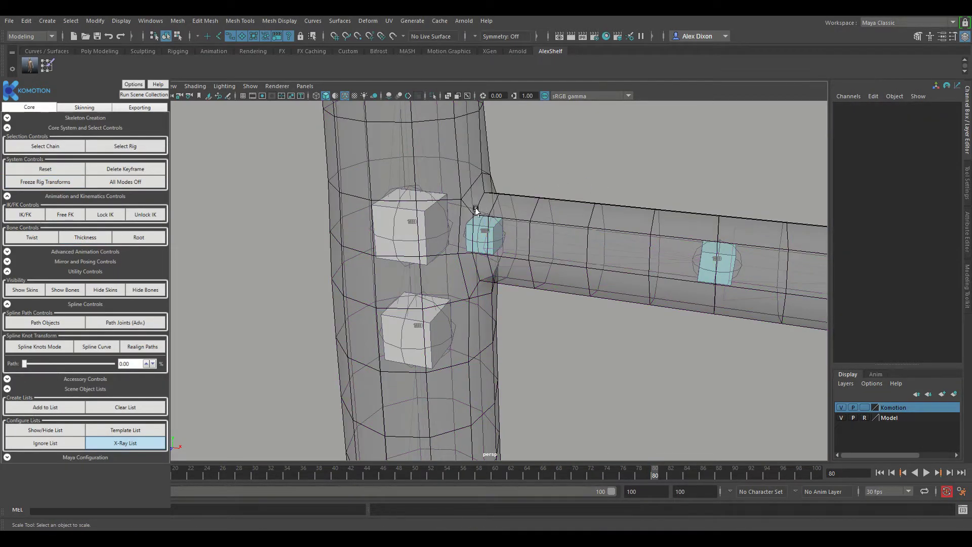
pyautogui.click(483, 228)
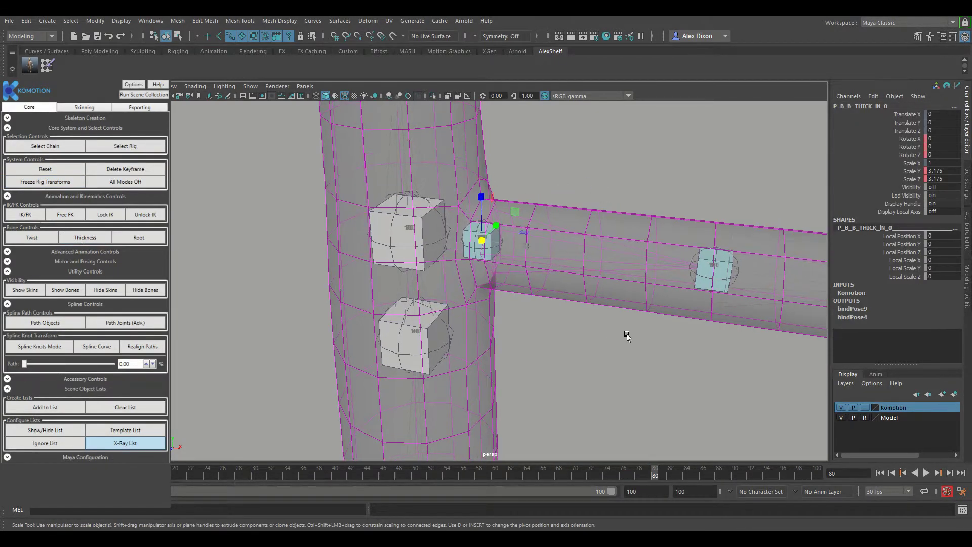
# Check the branch joint from frame 70 onward, then set the base thickness control's Scale Y and Scale Z to 0.001 at frame 90
pyautogui.click(575, 473)
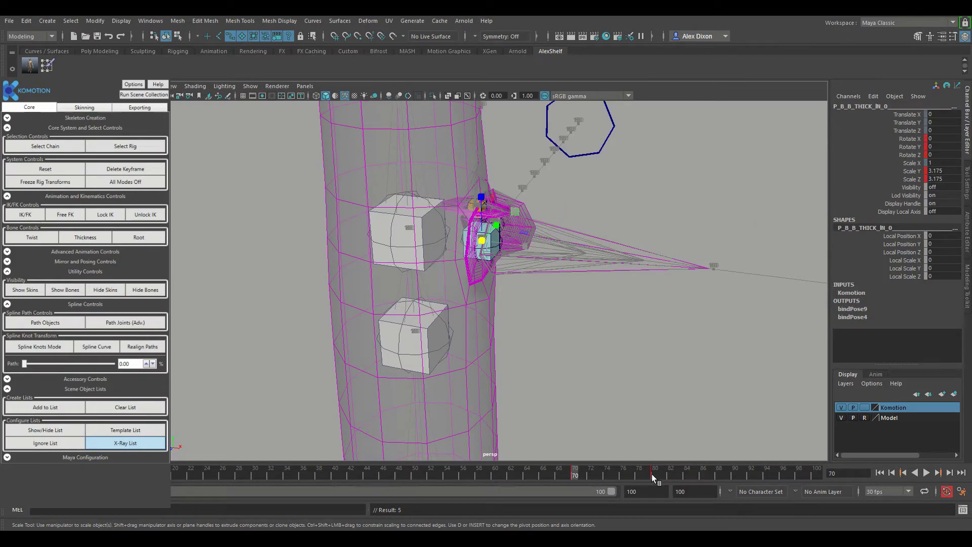
pyautogui.hotkey('alt', 'v')
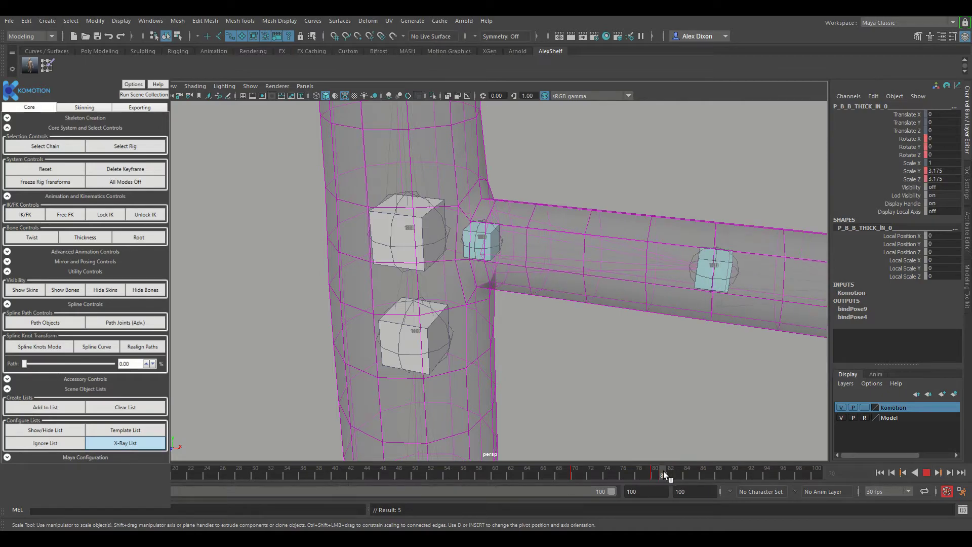
pyautogui.click(734, 473)
pyautogui.keyDown('alt'); pyautogui.moveTo(638, 332); pyautogui.dragTo(537, 294); pyautogui.keyUp('alt')
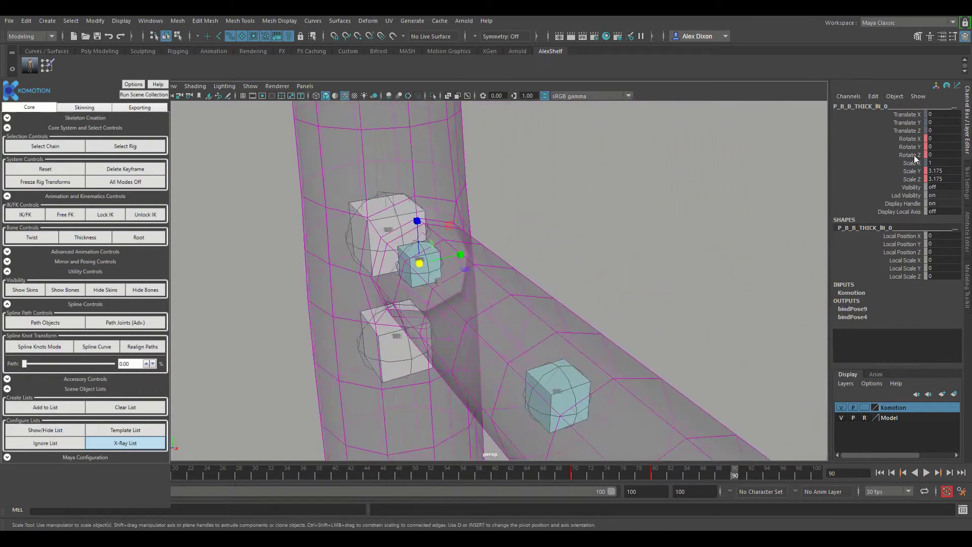
pyautogui.click(942, 173)
pyautogui.doubleClick(942, 173)
pyautogui.write('0.001')
pyautogui.press('Tab')
pyautogui.write('0.001')
pyautogui.press('Tab')
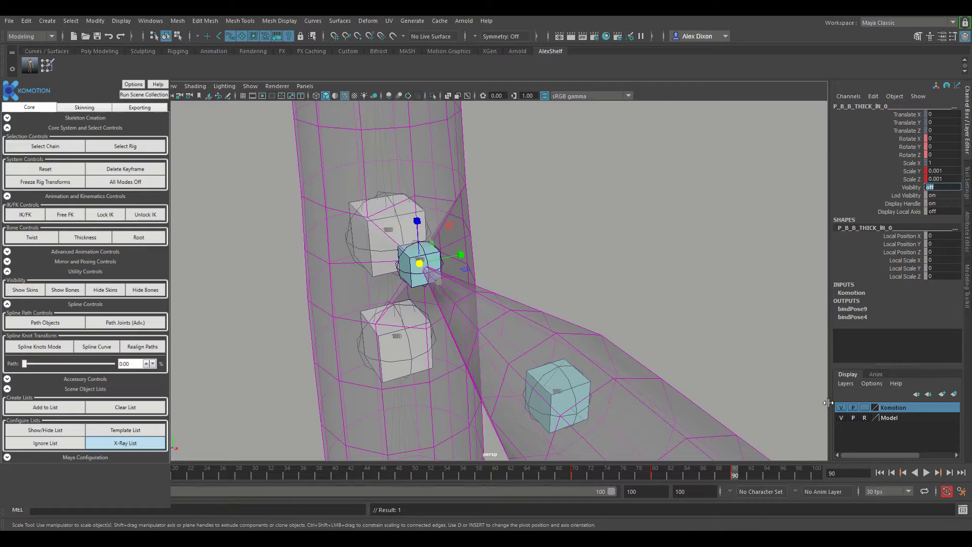
# Reset Branch_1's base thickness control at frame 100 and inspect the restored branch joint
pyautogui.click(816, 475)
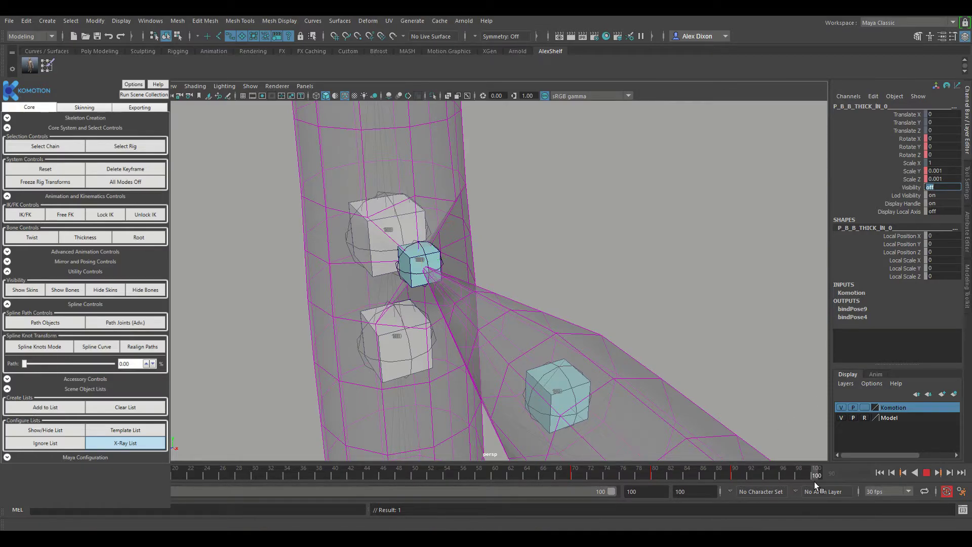
pyautogui.click(78, 170)
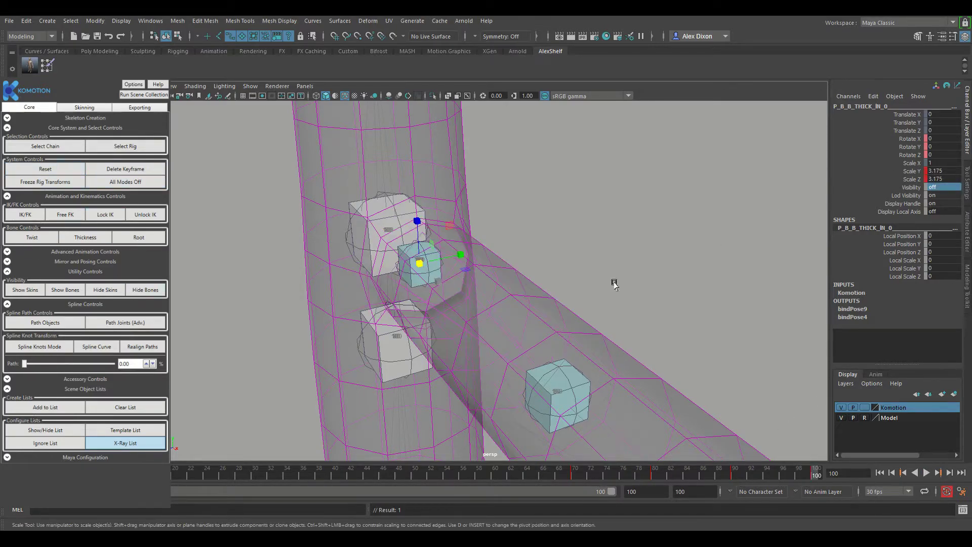
pyautogui.keyDown('alt'); pyautogui.moveTo(358, 292); pyautogui.dragTo(401, 292); pyautogui.keyUp('alt')
pyautogui.keyDown('alt'); pyautogui.moveTo(297, 323); pyautogui.dragTo(545, 292, button='middle'); pyautogui.keyUp('alt')
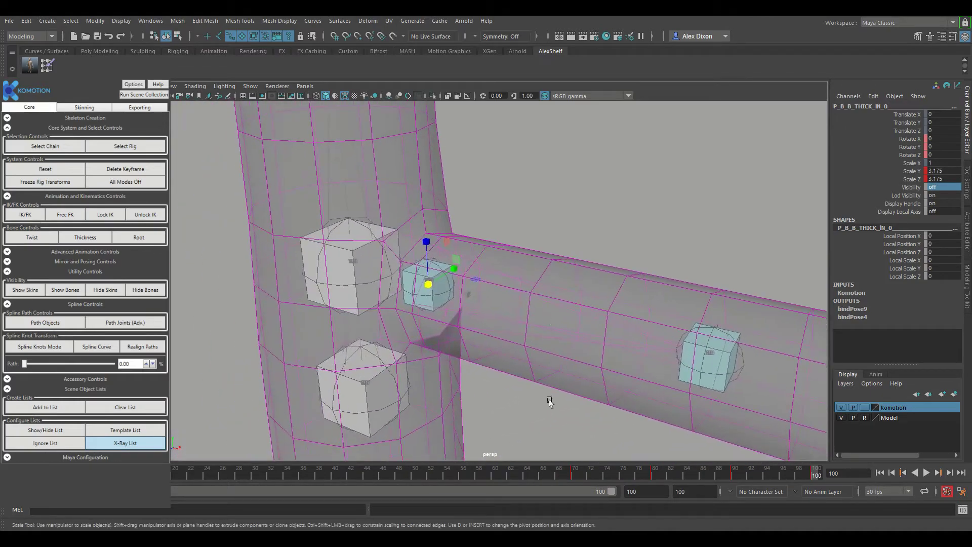
# Scrub and play the thickness animation while examining from several angles how the mesh vertices at Branch_1's base deform
pyautogui.moveTo(815, 475); pyautogui.dragTo(655, 472)
pyautogui.press('r')
pyautogui.moveTo(664, 470)
pyautogui.mouseDown()
pyautogui.moveTo(725, 479)
pyautogui.moveTo(676, 475)
pyautogui.mouseUp()
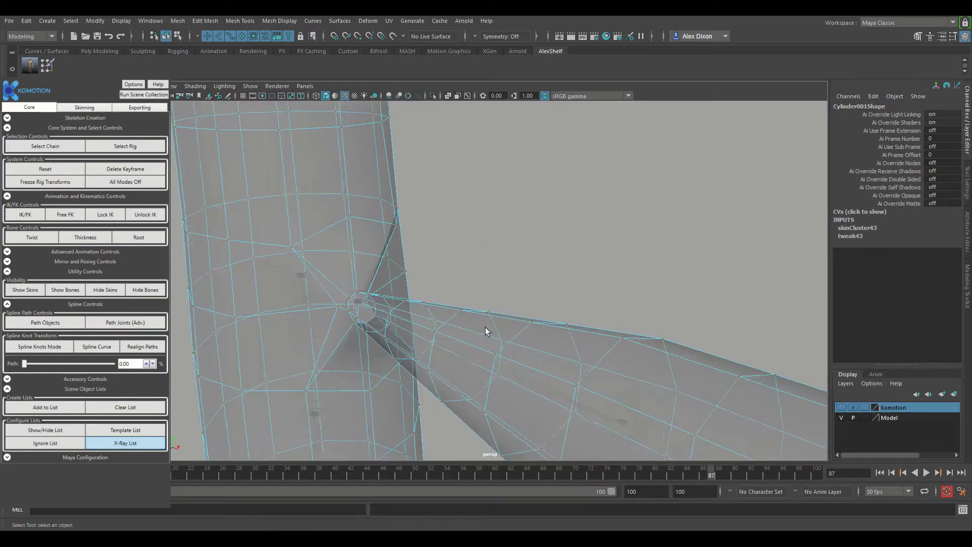
pyautogui.keyDown('alt'); pyautogui.moveTo(485, 327); pyautogui.dragTo(242, 315); pyautogui.keyUp('alt')
pyautogui.keyDown('alt'); pyautogui.moveTo(373, 304); pyautogui.dragTo(451, 245); pyautogui.keyUp('alt')
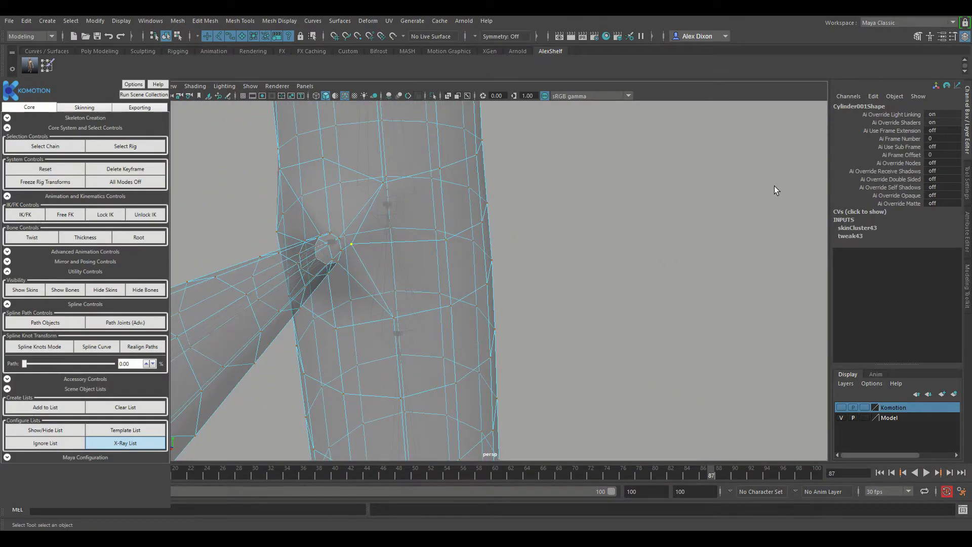
pyautogui.hotkey('alt', 'v')
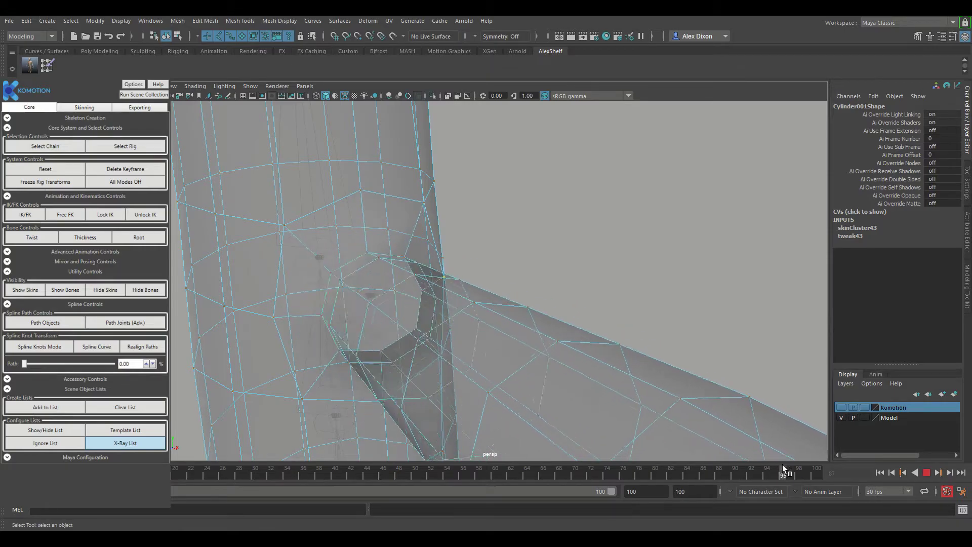
pyautogui.hotkey('alt', 'v')
pyautogui.keyDown('alt'); pyautogui.moveTo(385, 304); pyautogui.dragTo(441, 320); pyautogui.keyUp('alt')
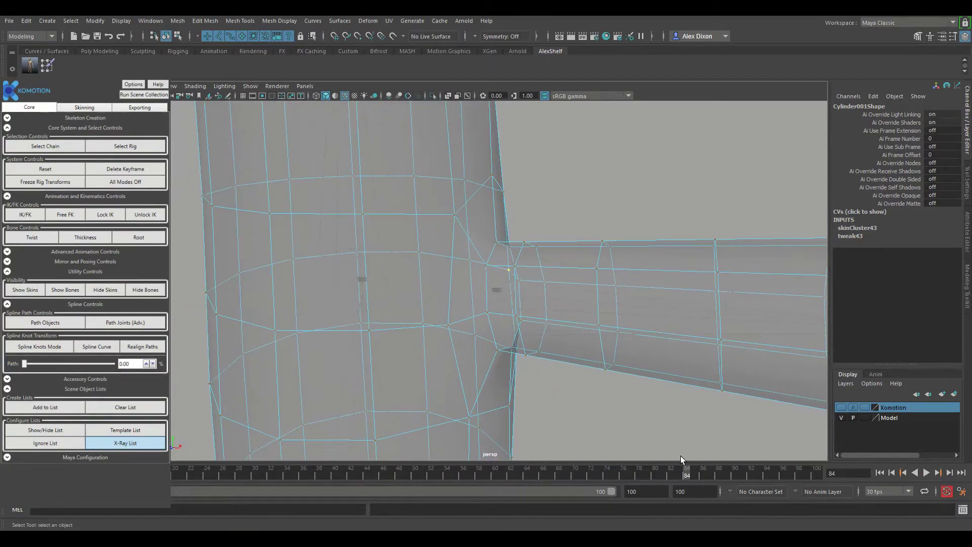
pyautogui.moveTo(608, 469); pyautogui.dragTo(574, 469)
pyautogui.keyDown('alt'); pyautogui.moveTo(564, 382); pyautogui.dragTo(510, 375); pyautogui.keyUp('alt')
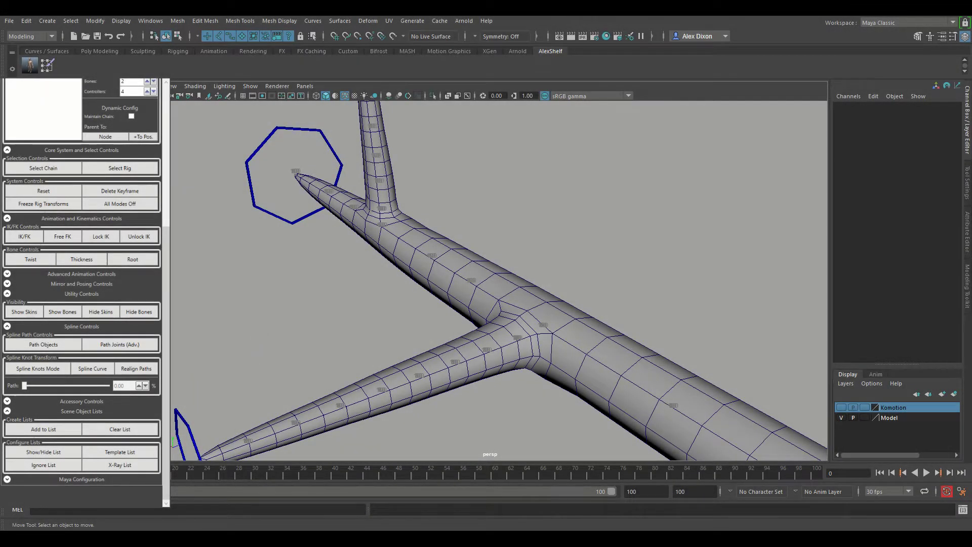
# Activate the IK/FK controls and select the trunk's entire control chain
pyautogui.hotkey('alt', 'v')
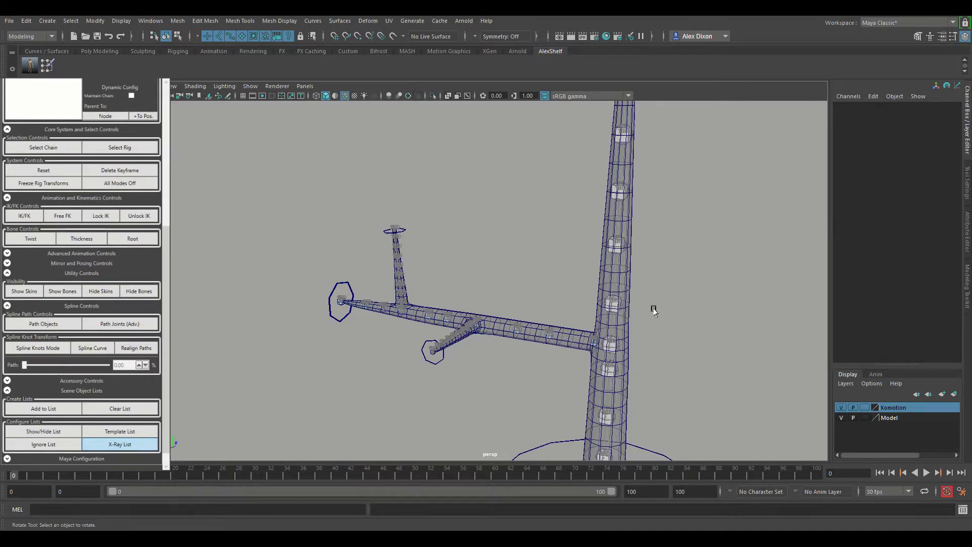
pyautogui.scroll(-5, 650, 272)
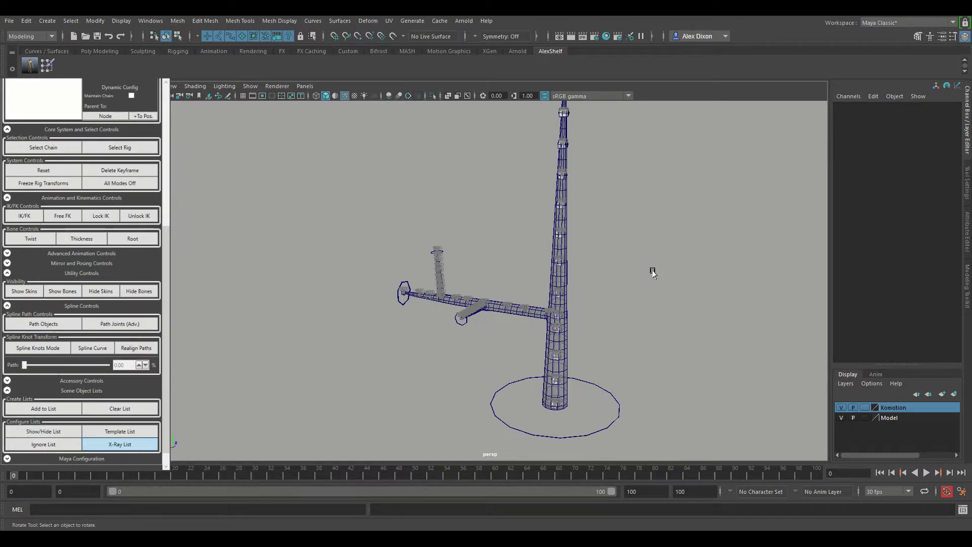
pyautogui.click(35, 215)
pyautogui.click(568, 204)
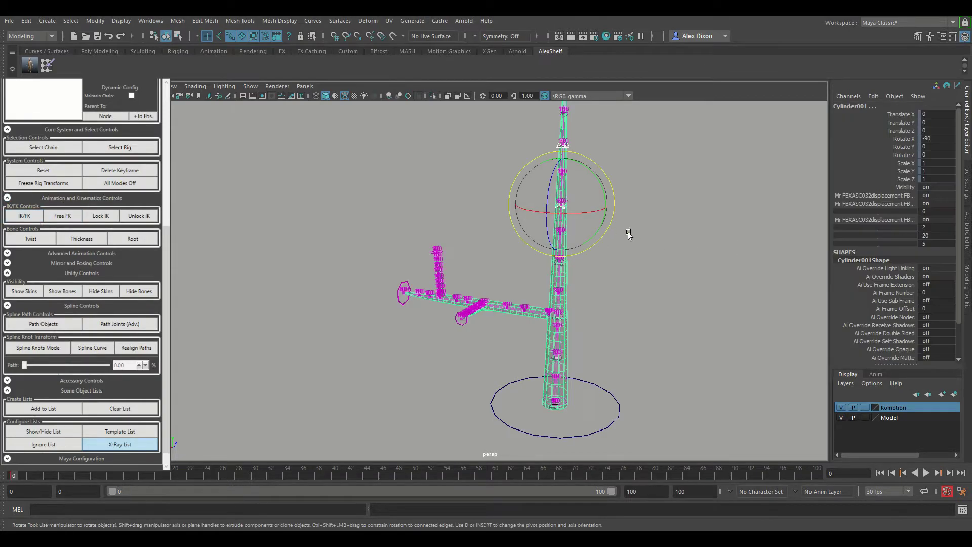
pyautogui.click(43, 148)
pyautogui.keyDown('alt'); pyautogui.moveTo(622, 155); pyautogui.dragTo(625, 230); pyautogui.keyUp('alt')
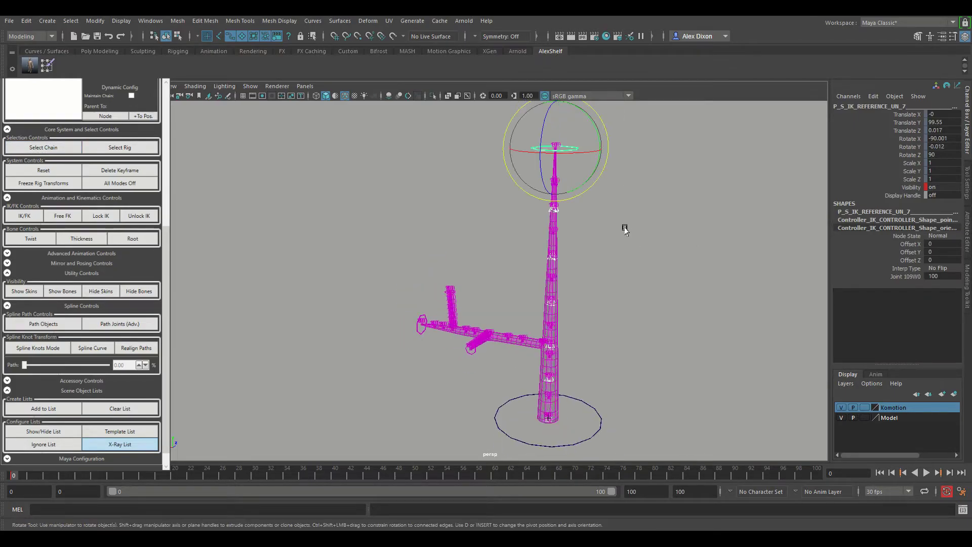
# Try bending the trunk by rotating its whole selected chain, undo the rotation and clear the selection
pyautogui.moveTo(563, 171)
pyautogui.mouseDown()
pyautogui.moveTo(575, 184)
pyautogui.moveTo(547, 180)
pyautogui.moveTo(562, 170)
pyautogui.moveTo(540, 178)
pyautogui.moveTo(577, 157)
pyautogui.moveTo(560, 169)
pyautogui.moveTo(570, 171)
pyautogui.mouseUp()
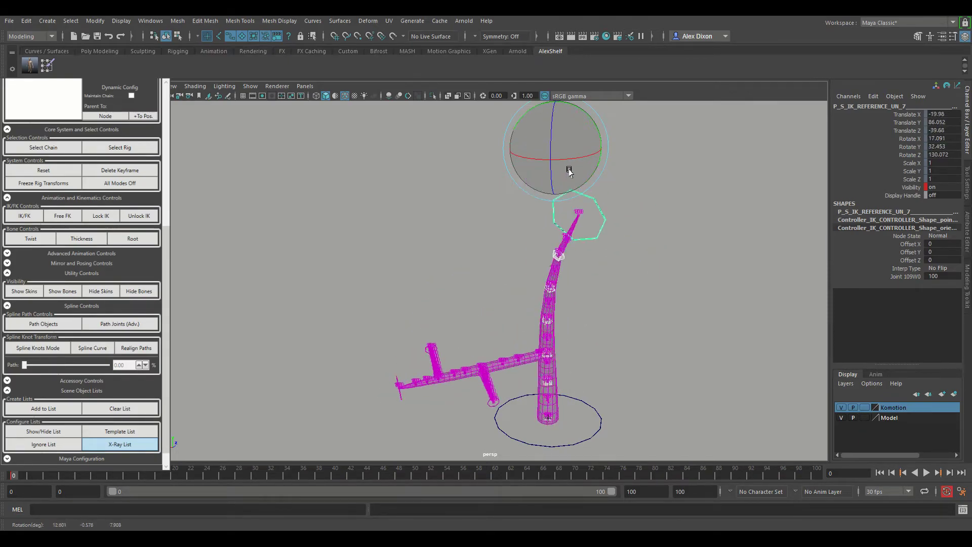
pyautogui.hotkey('ctrl', 'z')
pyautogui.hotkey('ctrl', 'z')
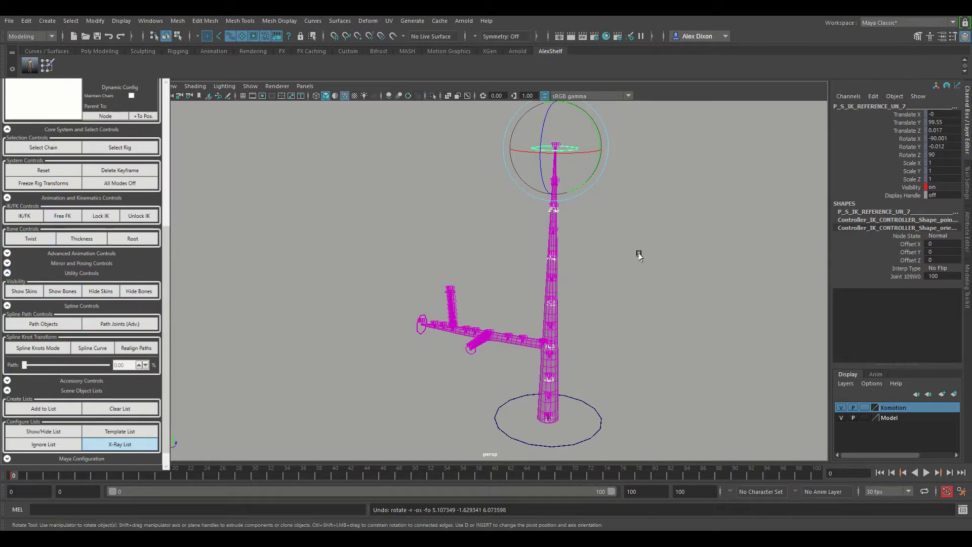
pyautogui.click(657, 257)
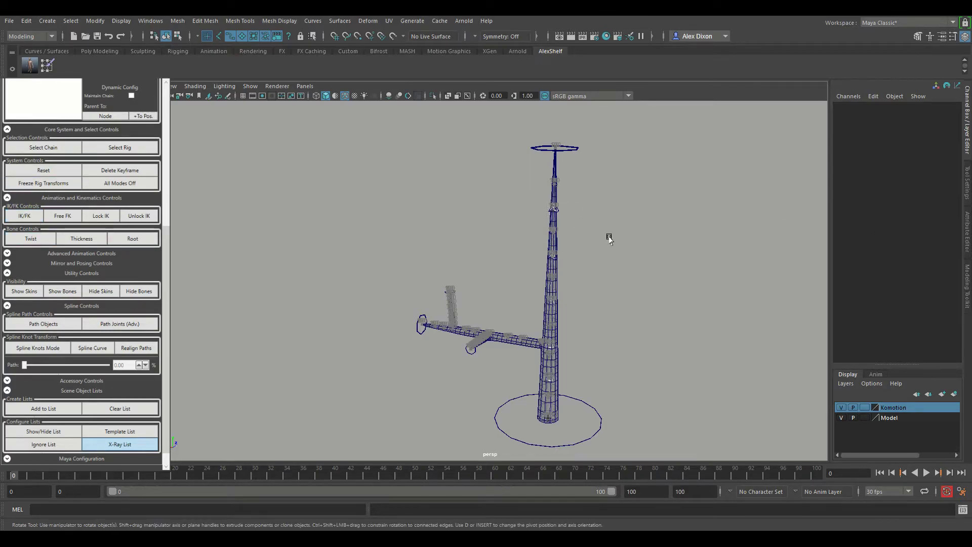
pyautogui.click(91, 146)
pyautogui.click(579, 184)
pyautogui.moveTo(579, 184); pyautogui.dragTo(577, 207)
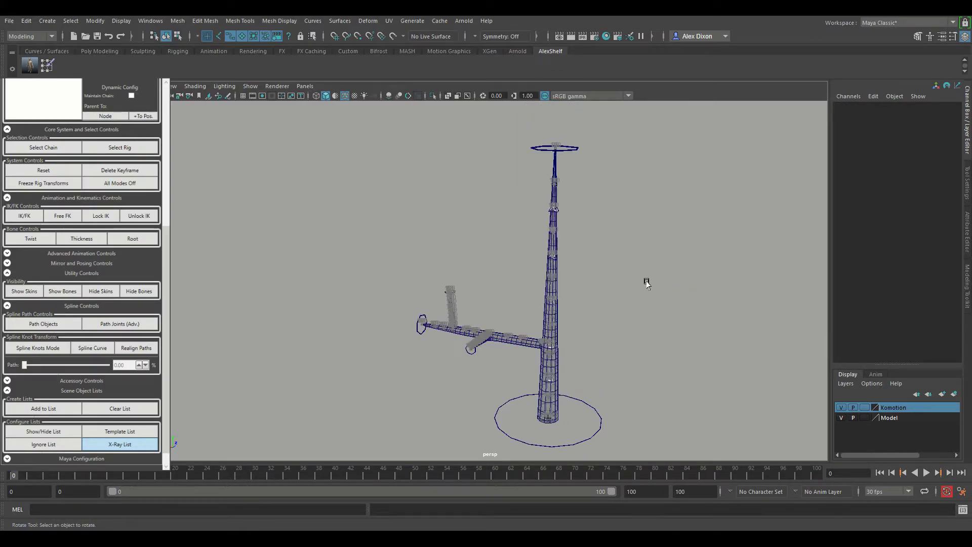
# Turn off all control modes and select the whole rig from the trunk's base control
pyautogui.click(120, 184)
pyautogui.click(595, 409)
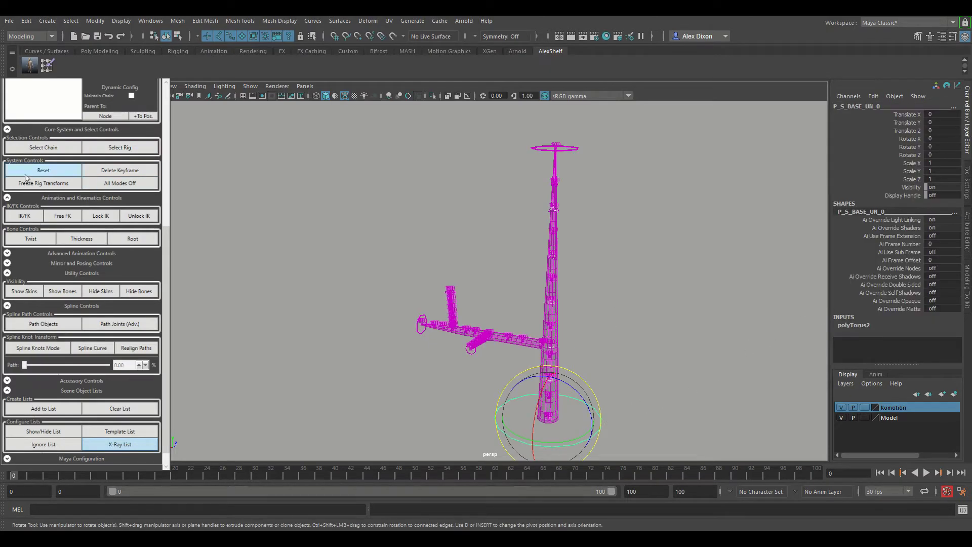
pyautogui.click(116, 148)
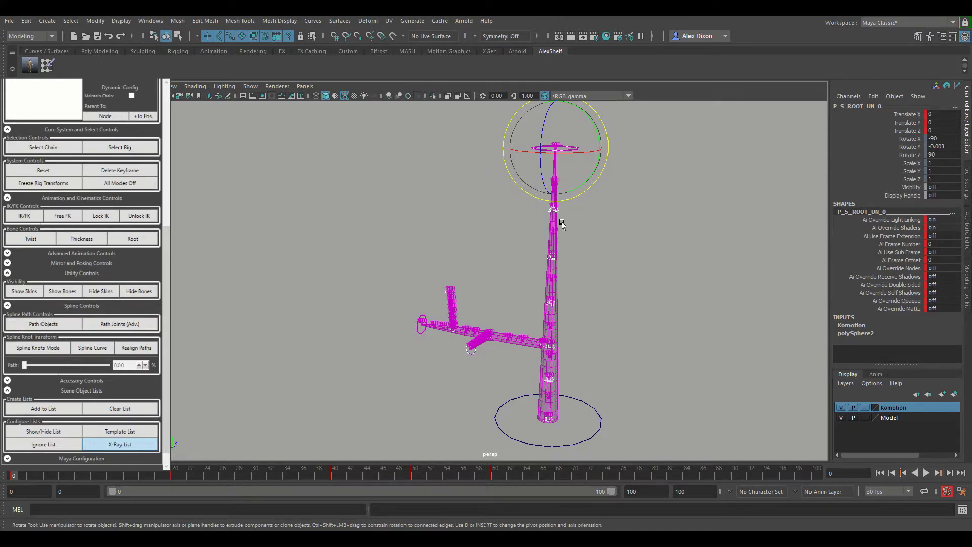
# Replace the rig selection with the trunk and extend it to the trunk's full chain
pyautogui.click(509, 230)
pyautogui.moveTo(518, 237); pyautogui.dragTo(566, 264)
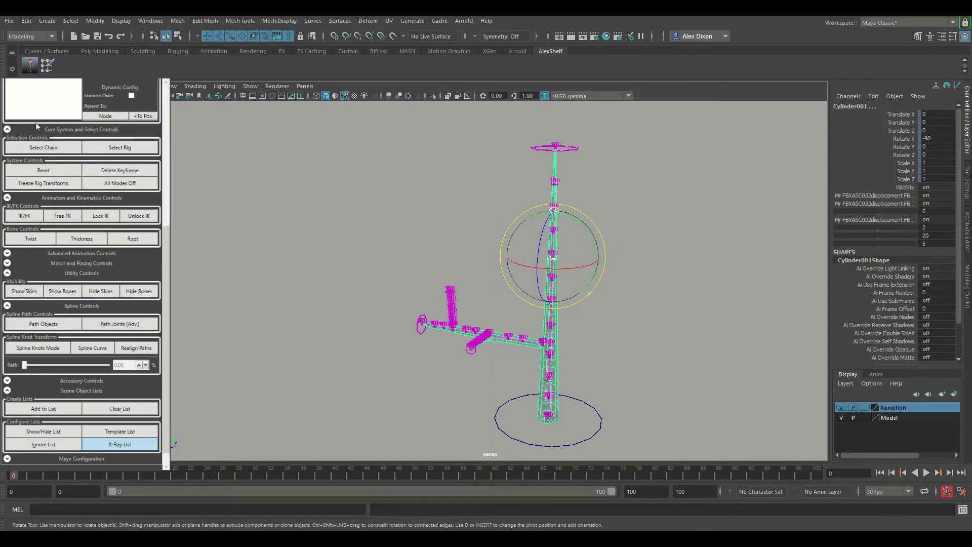
pyautogui.click(59, 148)
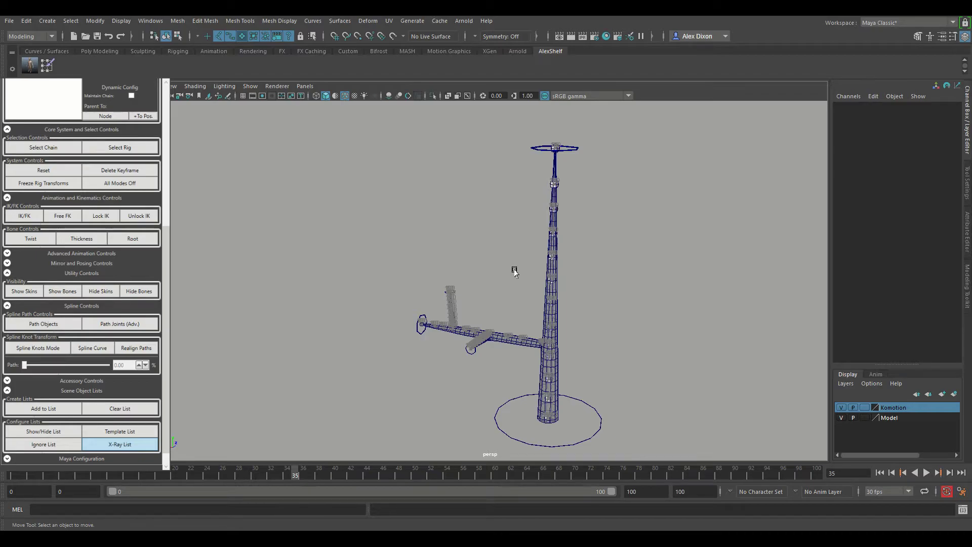
# Select the full chain of path joints on the main side branch and delete its keyframe at frame 50
pyautogui.scroll(1, 485, 331)
pyautogui.keyDown('alt'); pyautogui.moveTo(484, 330); pyautogui.dragTo(562, 249, button='middle'); pyautogui.keyUp('alt')
pyautogui.scroll(5, 561, 249)
pyautogui.keyDown('alt'); pyautogui.moveTo(580, 264); pyautogui.dragTo(601, 257); pyautogui.keyUp('alt')
pyautogui.scroll(-3, 601, 256)
pyautogui.moveTo(44, 473)
pyautogui.mouseDown()
pyautogui.moveTo(402, 476)
pyautogui.moveTo(200, 478)
pyautogui.moveTo(303, 487)
pyautogui.mouseUp()
pyautogui.click(410, 263)
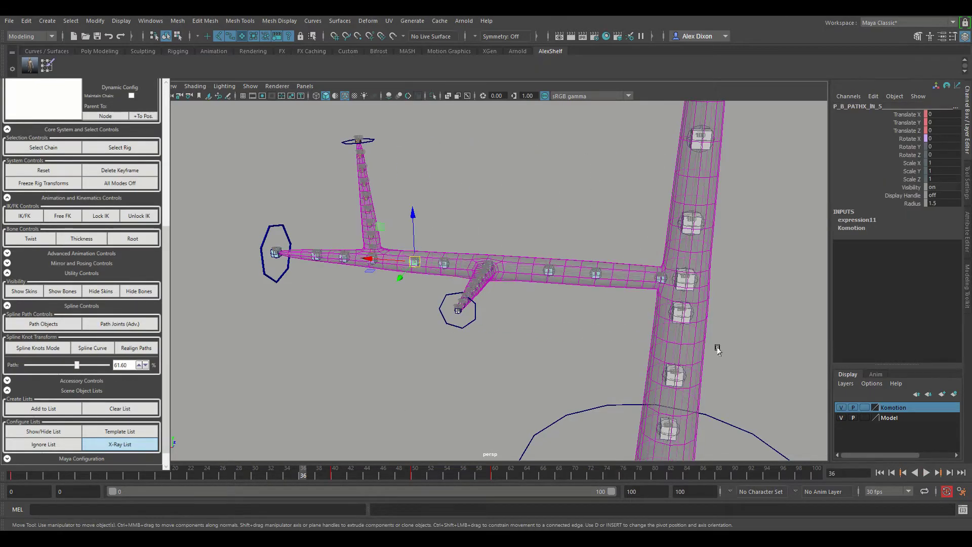
pyautogui.click(68, 147)
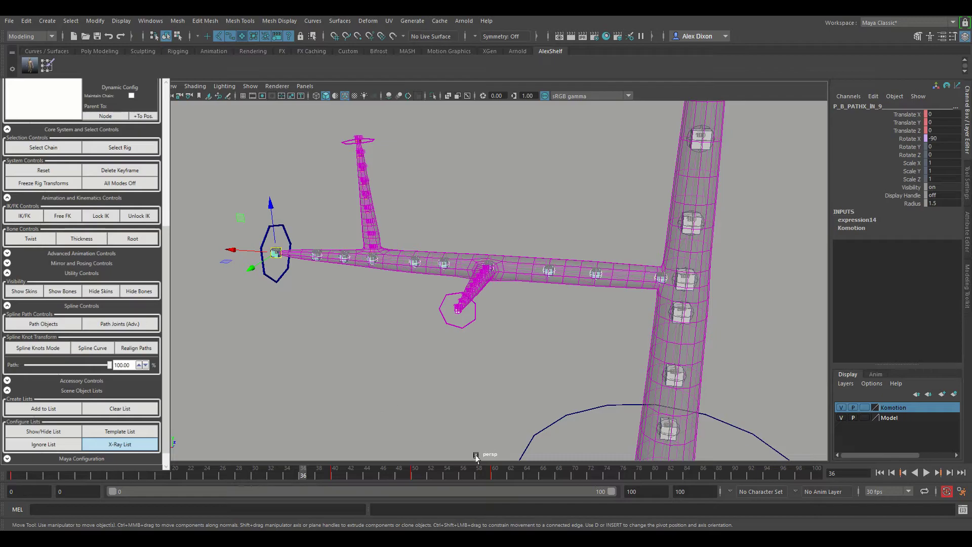
pyautogui.moveTo(303, 476); pyautogui.dragTo(415, 483)
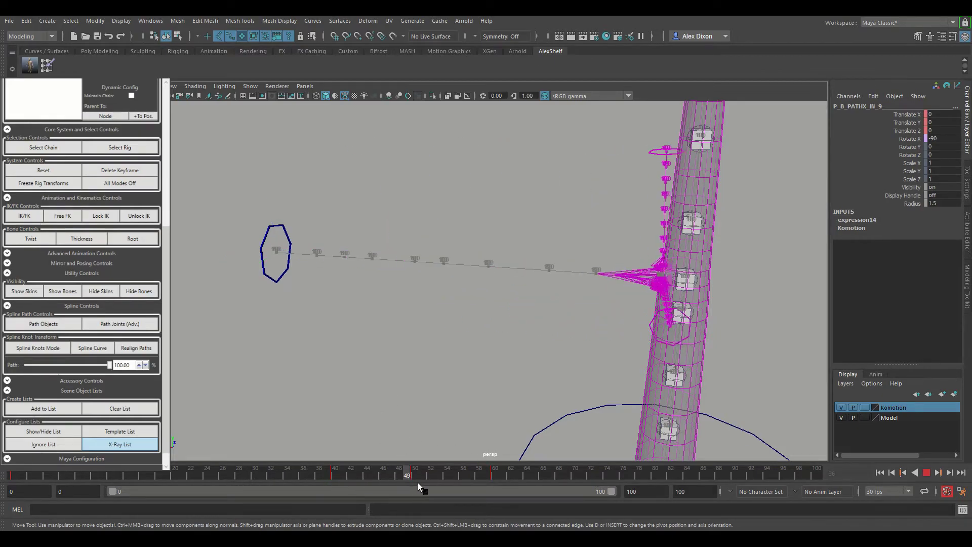
pyautogui.click(114, 171)
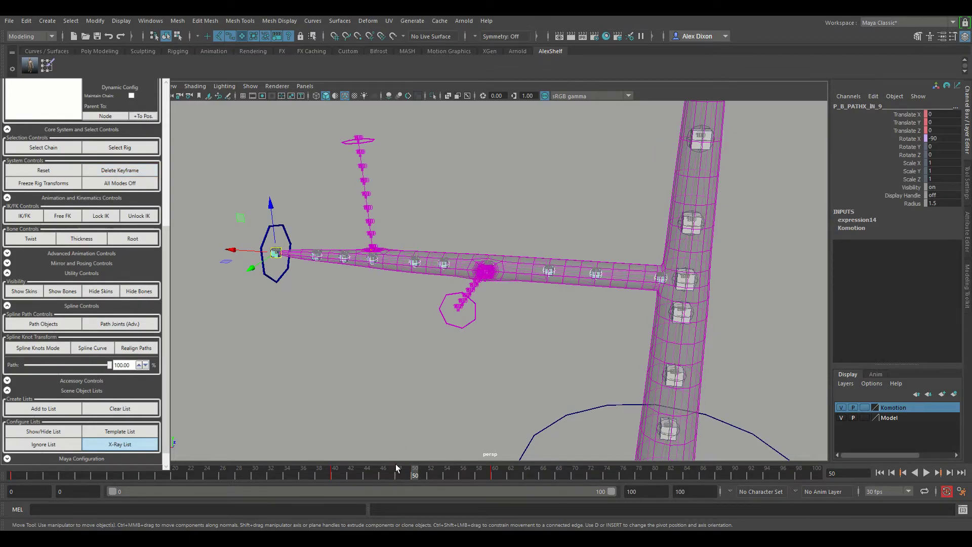
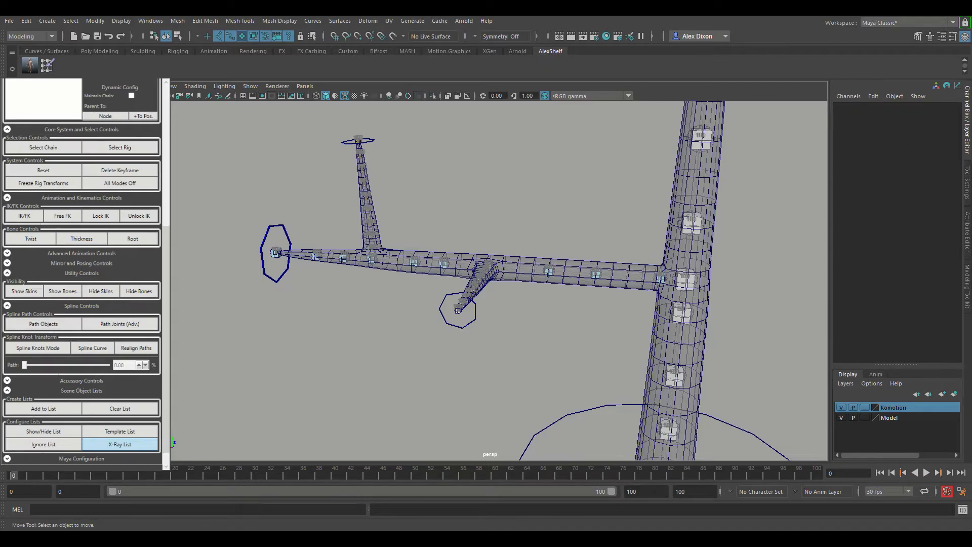
# Activate the bone thickness controls, delete the main side branch's thickness keyframe at frame 20, and play the animation
pyautogui.click(646, 369)
pyautogui.click(82, 238)
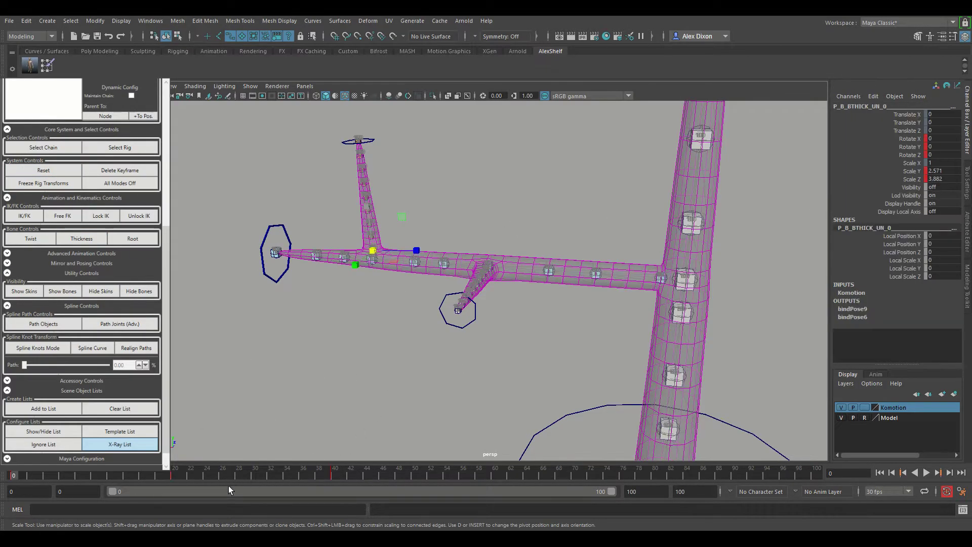
pyautogui.moveTo(125, 476); pyautogui.dragTo(175, 473)
pyautogui.click(122, 170)
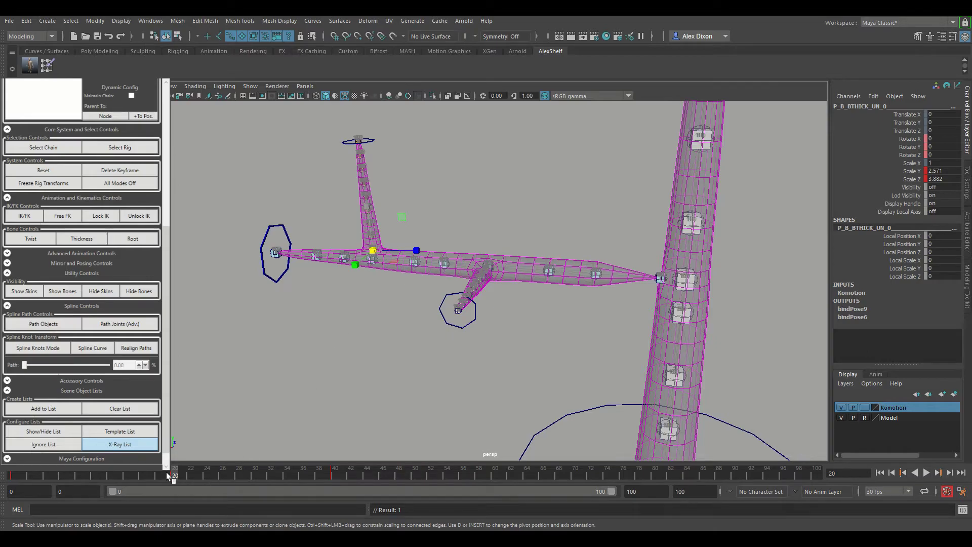
pyautogui.hotkey('alt', 'v')
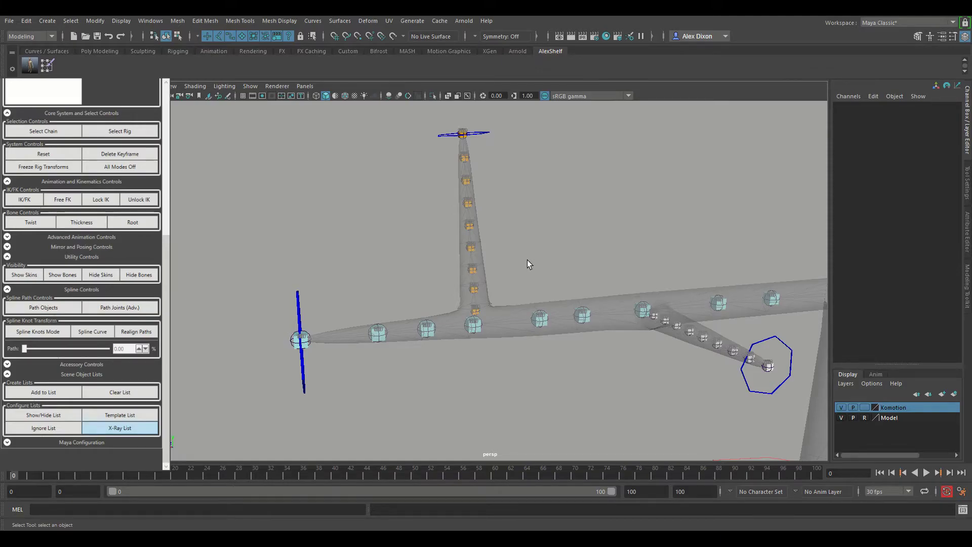
# Activate the root controls, select the root at the base of the upright sub-branch, and move it slightly
pyautogui.click(142, 227)
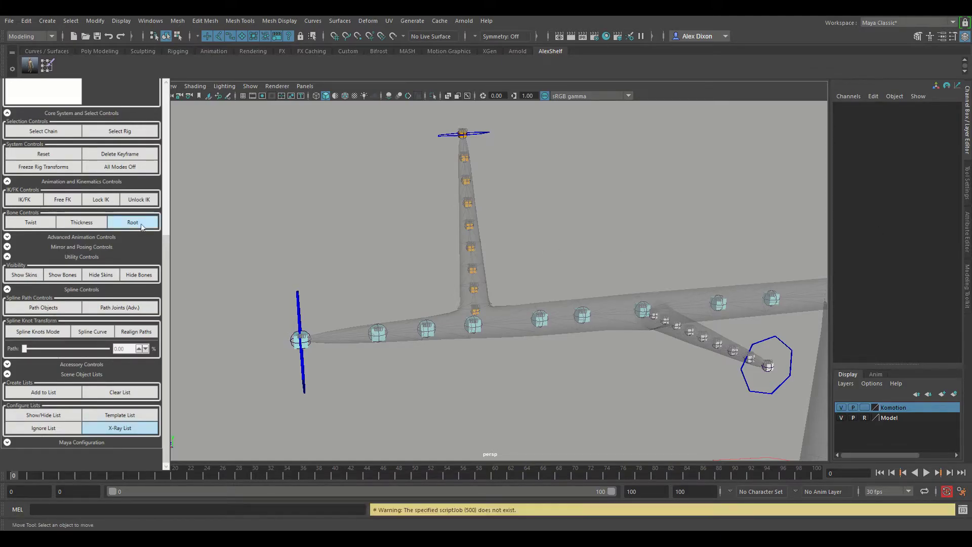
pyautogui.click(471, 271)
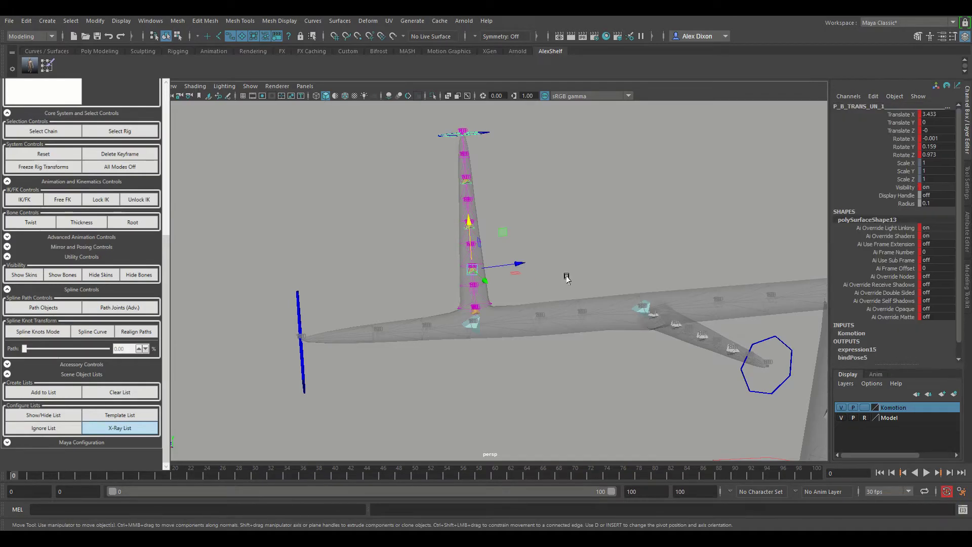
pyautogui.click(597, 267)
pyautogui.click(478, 311)
pyautogui.click(505, 274)
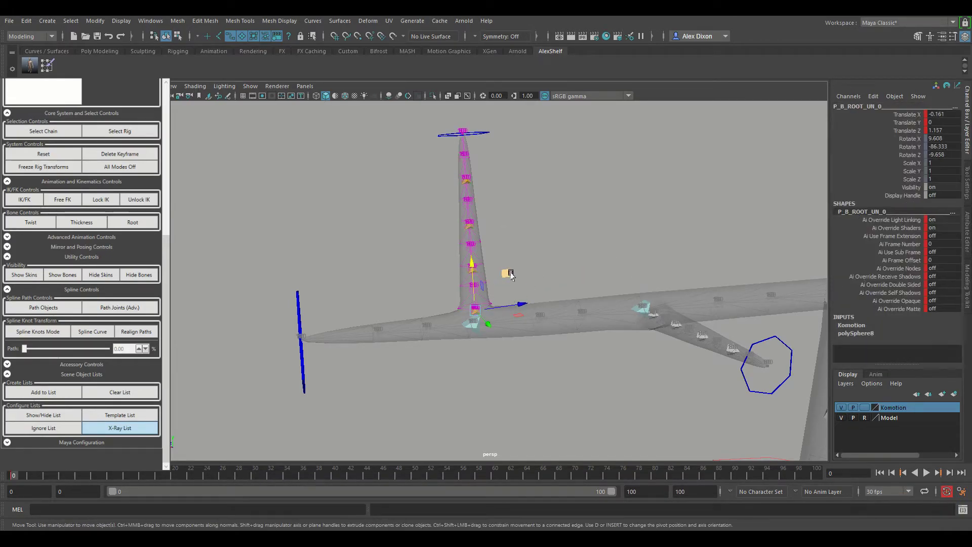
pyautogui.moveTo(504, 274)
pyautogui.mouseDown()
pyautogui.moveTo(521, 208)
pyautogui.moveTo(483, 203)
pyautogui.moveTo(585, 187)
pyautogui.moveTo(554, 136)
pyautogui.moveTo(535, 221)
pyautogui.moveTo(534, 165)
pyautogui.moveTo(464, 193)
pyautogui.moveTo(523, 172)
pyautogui.moveTo(553, 204)
pyautogui.moveTo(491, 188)
pyautogui.moveTo(531, 210)
pyautogui.moveTo(505, 272)
pyautogui.mouseUp()
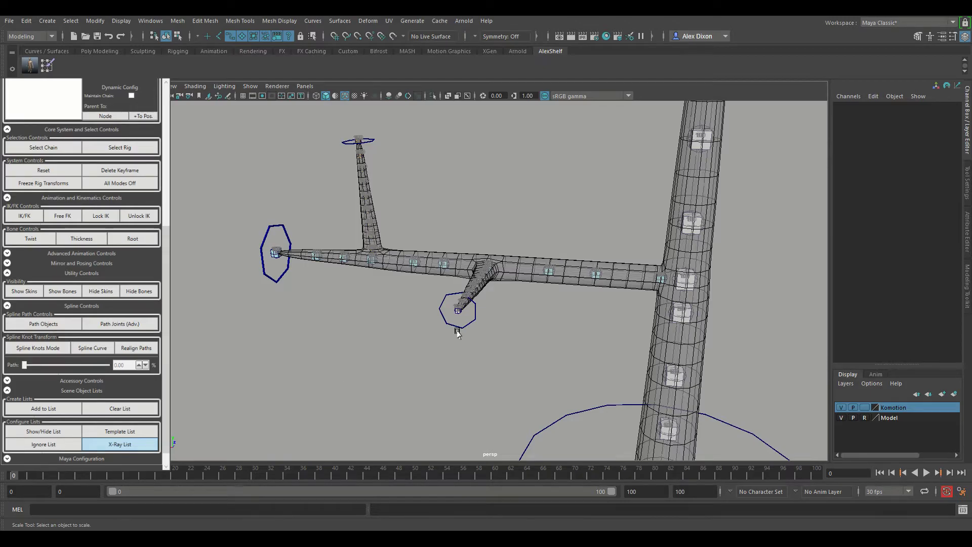
# Try scaling one thickness control near the trunk on the main branch to about 10.6 in Y and Z, and undo it
pyautogui.click(596, 274)
pyautogui.keyDown('alt'); pyautogui.moveTo(514, 343); pyautogui.dragTo(589, 361); pyautogui.keyUp('alt')
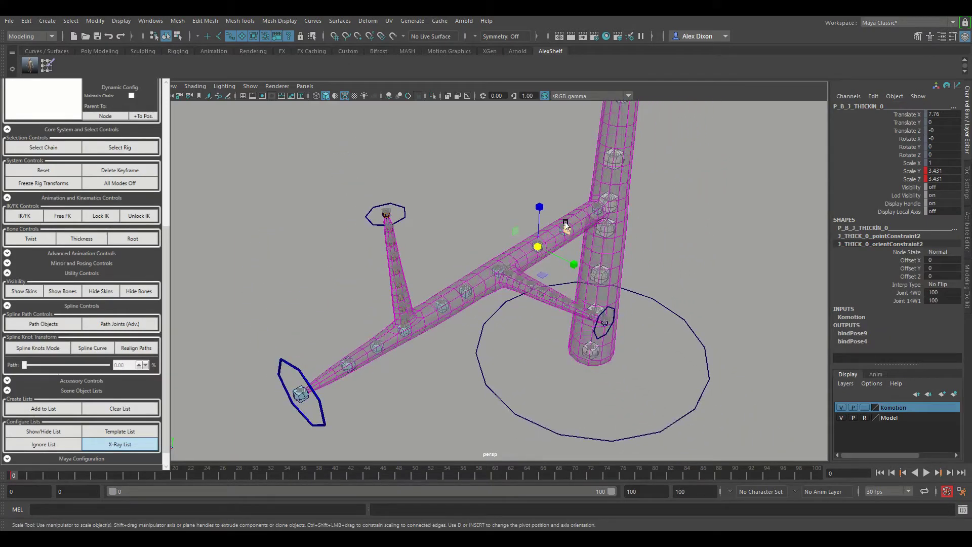
pyautogui.moveTo(567, 228); pyautogui.dragTo(631, 258)
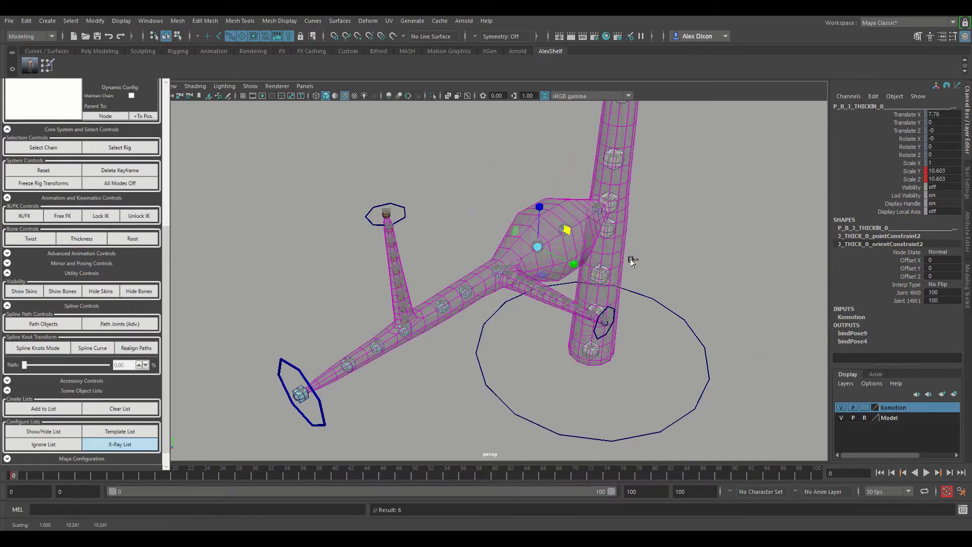
pyautogui.hotkey('ctrl', 'z')
# Select the main branch's whole thickness chain, set Scale Y and Scale Z to 0.001, inspect the collapsed branch, and reset the chain
pyautogui.click(43, 147)
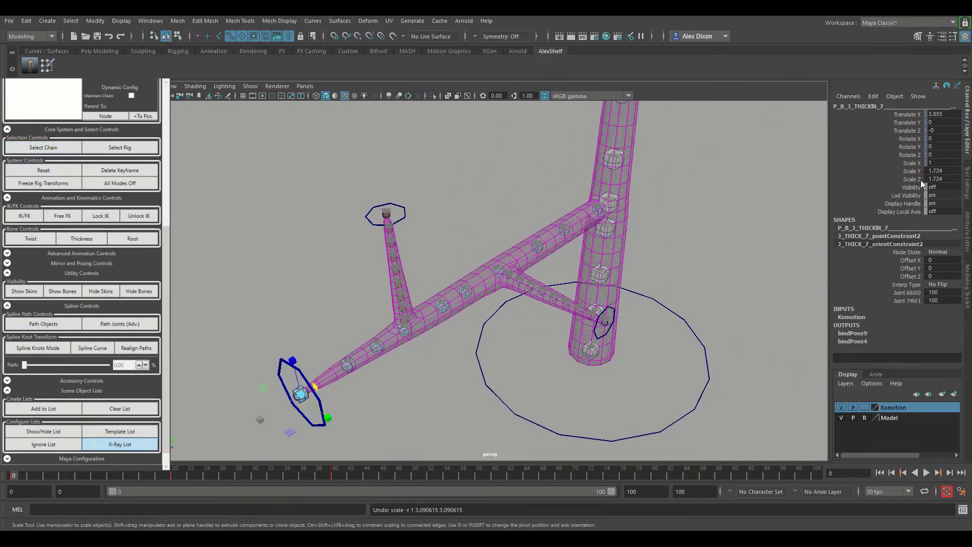
pyautogui.click(943, 171)
pyautogui.write('0.001')
pyautogui.press('Tab')
pyautogui.write('0.0')
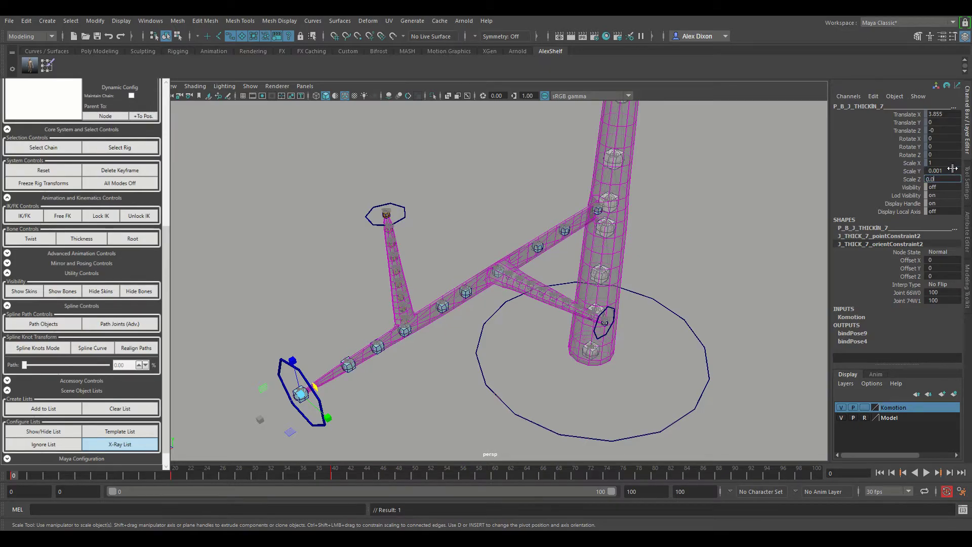
pyautogui.write('01')
pyautogui.press('Tab')
pyautogui.keyDown('alt'); pyautogui.moveTo(564, 307); pyautogui.dragTo(392, 337); pyautogui.keyUp('alt')
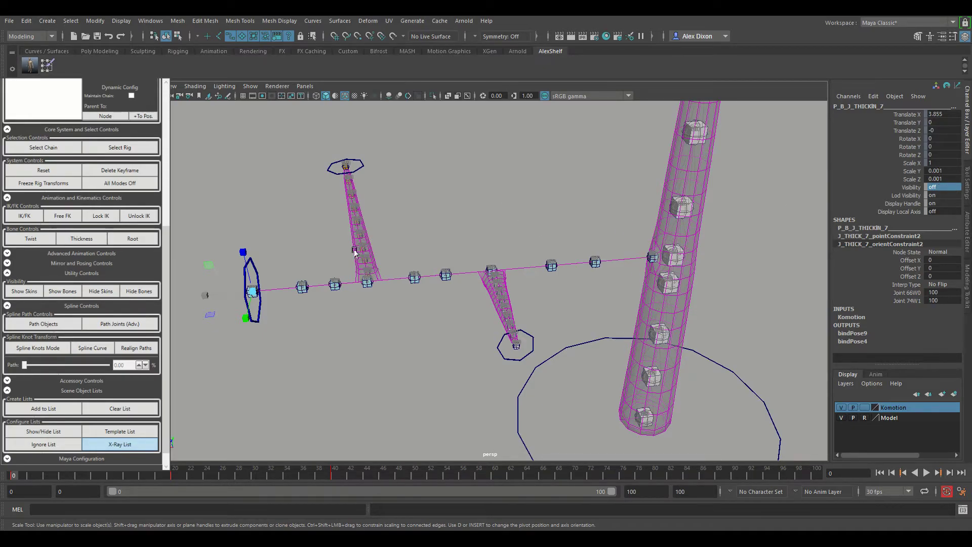
pyautogui.click(55, 170)
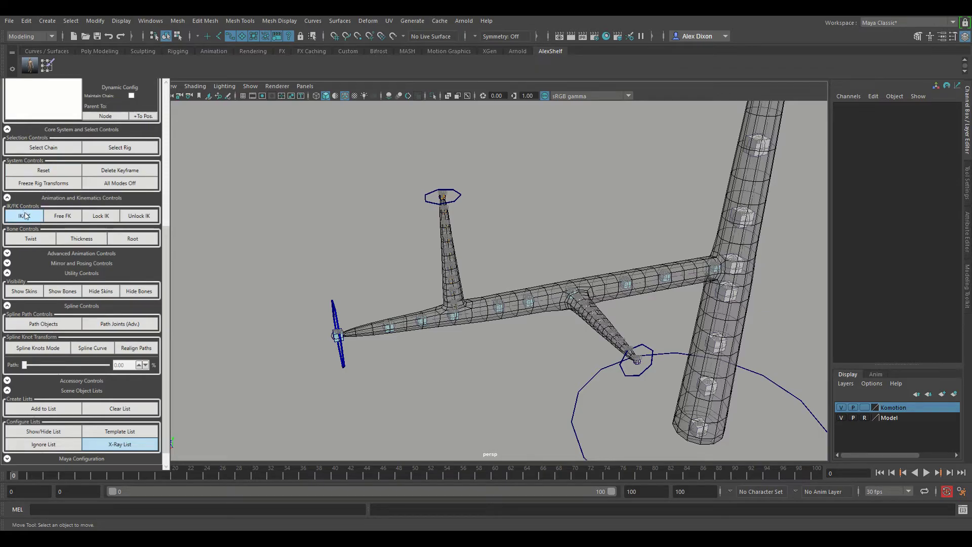
# Activate the IK/FK controls, hide the wireframe overlay, and switch the upright sub-branch's tip control to IK
pyautogui.click(25, 216)
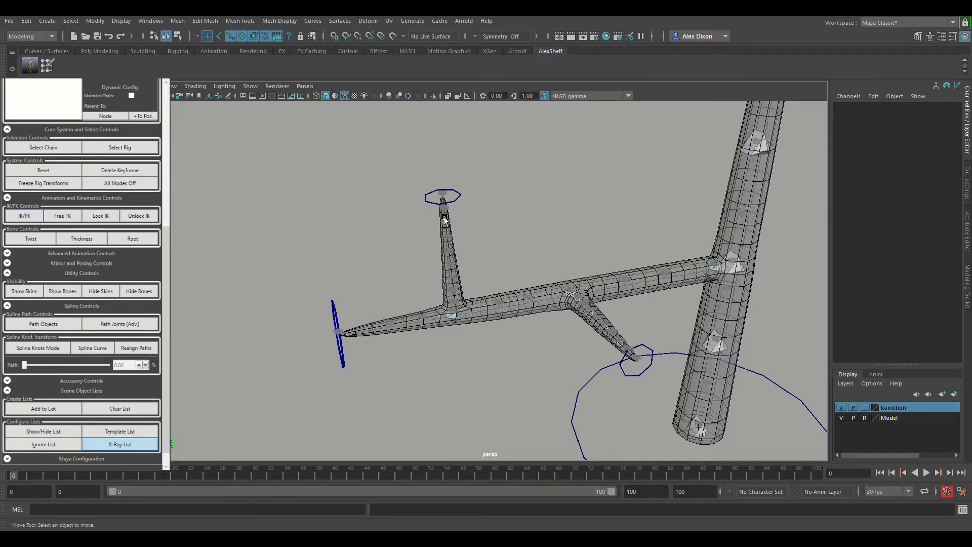
pyautogui.scroll(5, 446, 222)
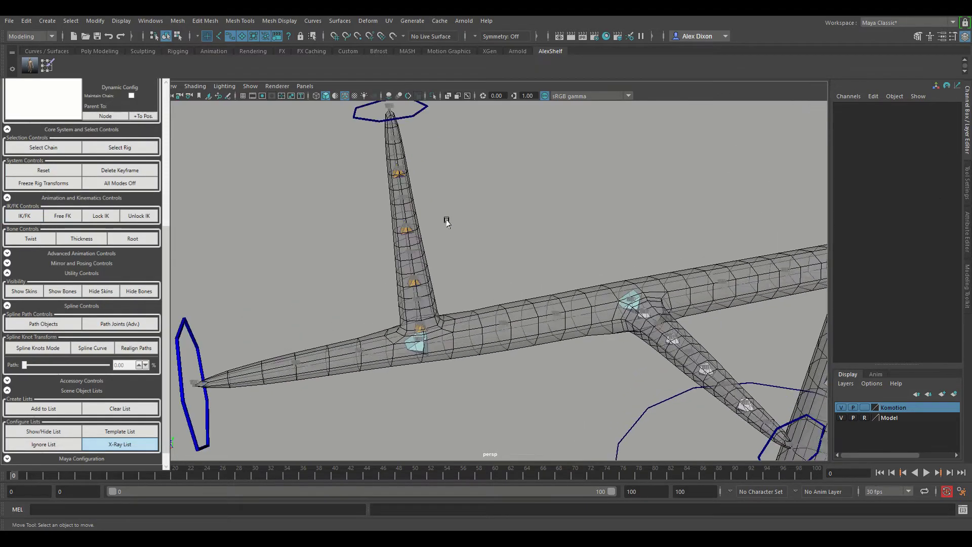
pyautogui.click(346, 96)
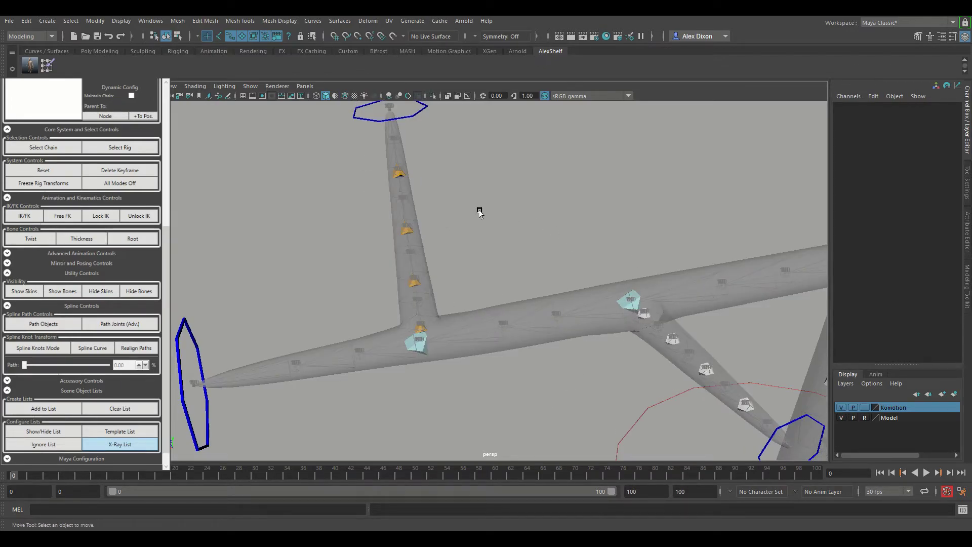
pyautogui.keyDown('alt'); pyautogui.moveTo(478, 211); pyautogui.dragTo(510, 243, button='middle'); pyautogui.keyUp('alt')
pyautogui.click(461, 150)
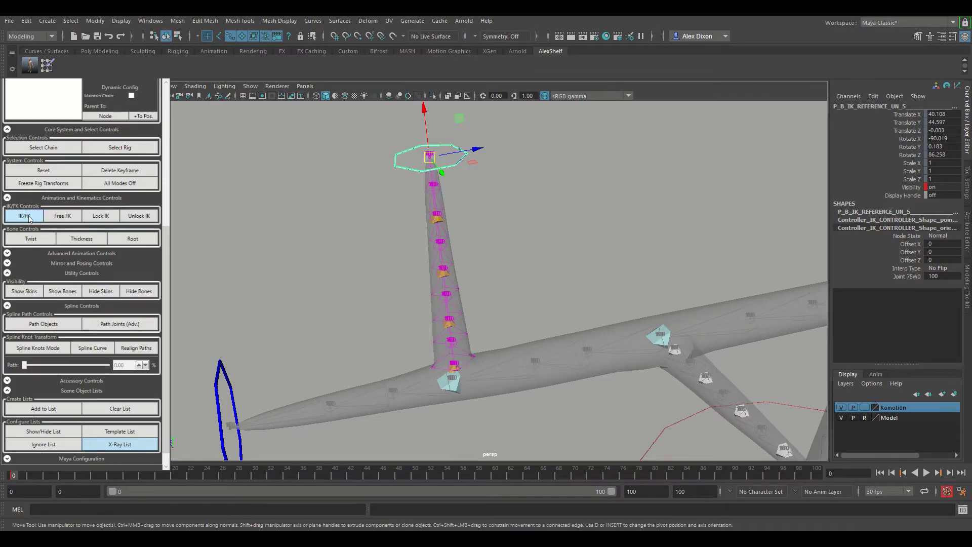
pyautogui.click(26, 217)
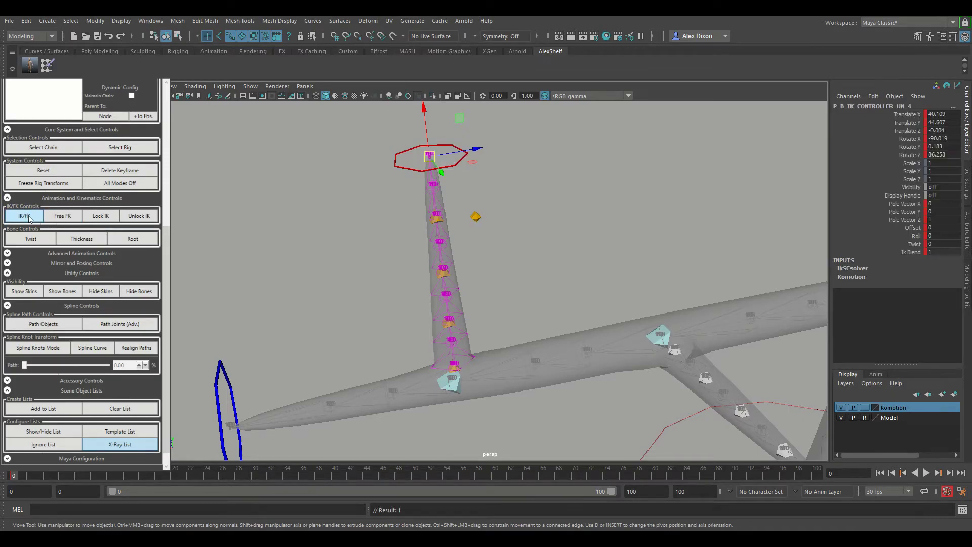
# Try moving the upright sub-branch's tip IK control, undo it, and toggle the sub-branch between IK and FK from its tip and upper controls
pyautogui.moveTo(449, 129); pyautogui.dragTo(494, 109, button='middle')
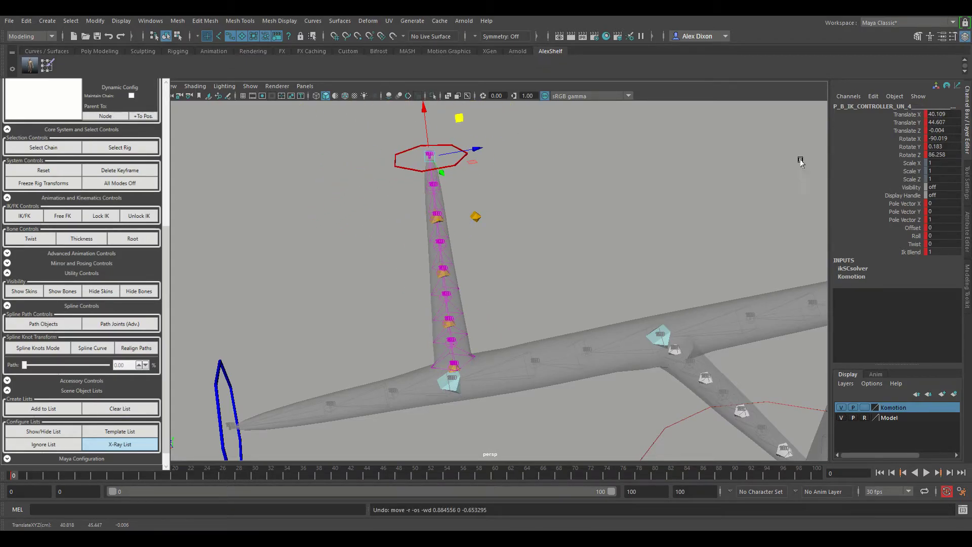
pyautogui.click(27, 214)
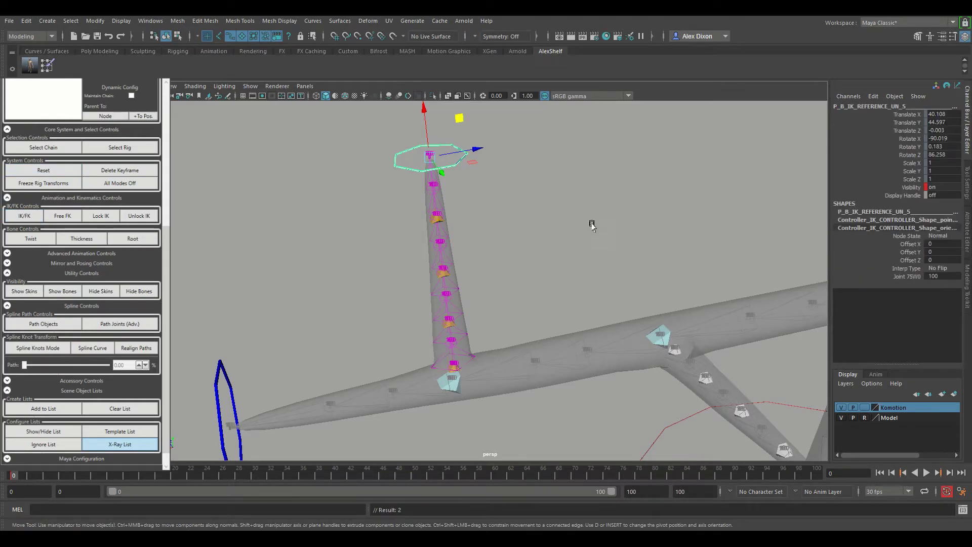
pyautogui.click(562, 205)
pyautogui.click(432, 221)
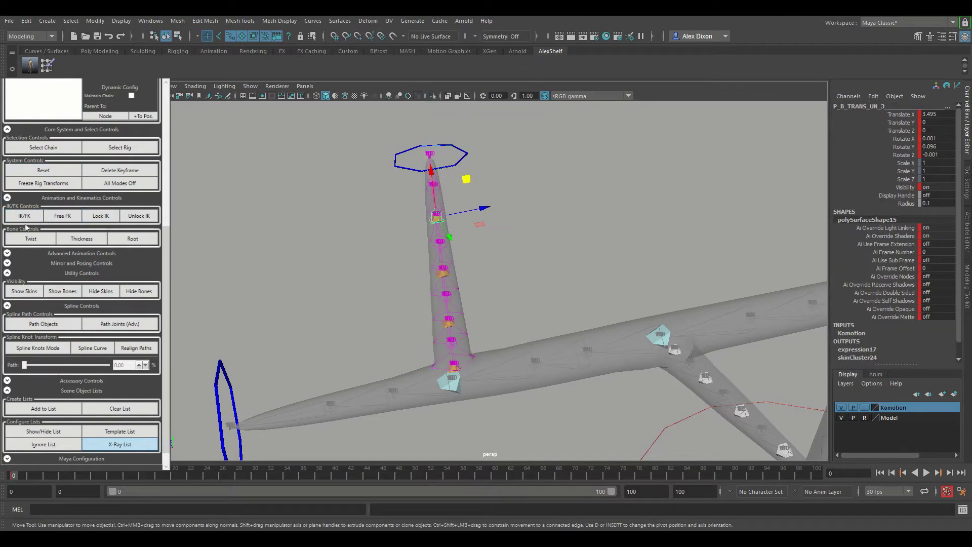
pyautogui.click(25, 216)
pyautogui.click(25, 217)
pyautogui.click(551, 236)
# Activate Free FK, try moving the upright sub-branch's upper FK control, undo the move, and return to the IK/FK controls
pyautogui.click(72, 217)
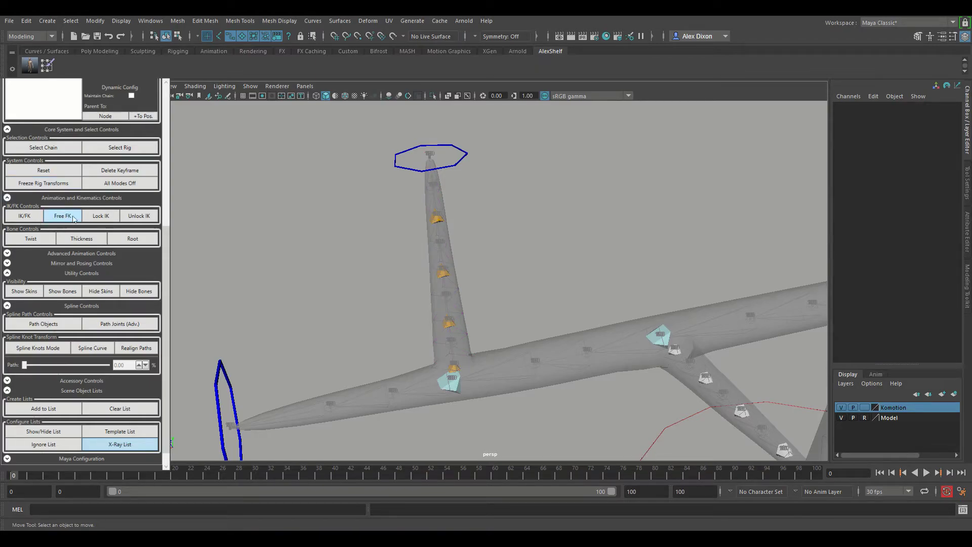
pyautogui.click(440, 218)
pyautogui.moveTo(469, 184)
pyautogui.mouseDown()
pyautogui.moveTo(489, 175)
pyautogui.moveTo(369, 173)
pyautogui.moveTo(506, 164)
pyautogui.moveTo(487, 178)
pyautogui.mouseUp()
pyautogui.hotkey('ctrl', 'z')
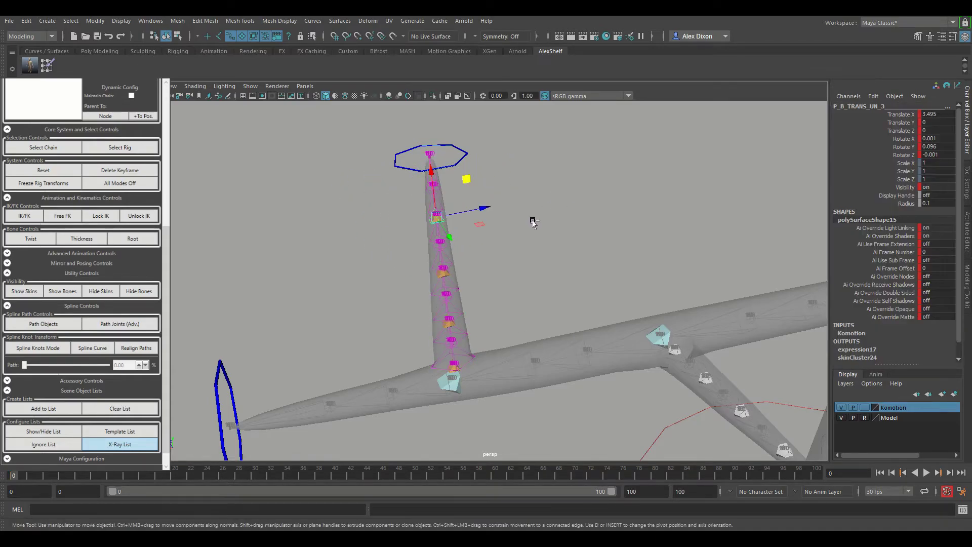
pyautogui.click(28, 218)
pyautogui.click(29, 216)
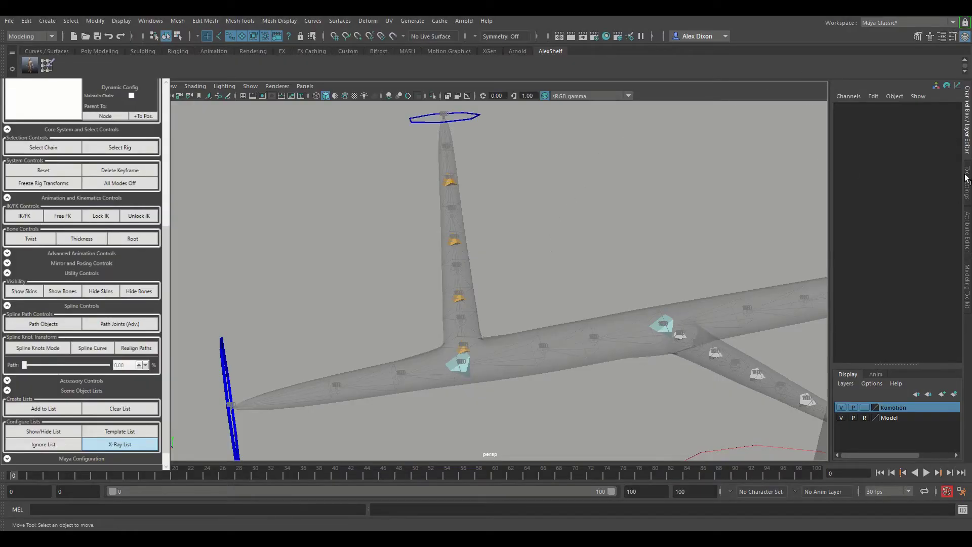
# Activate the adjustable path joints, try moving the upright sub-branch's middle joint about 2.8 in Z, and undo it
pyautogui.click(120, 324)
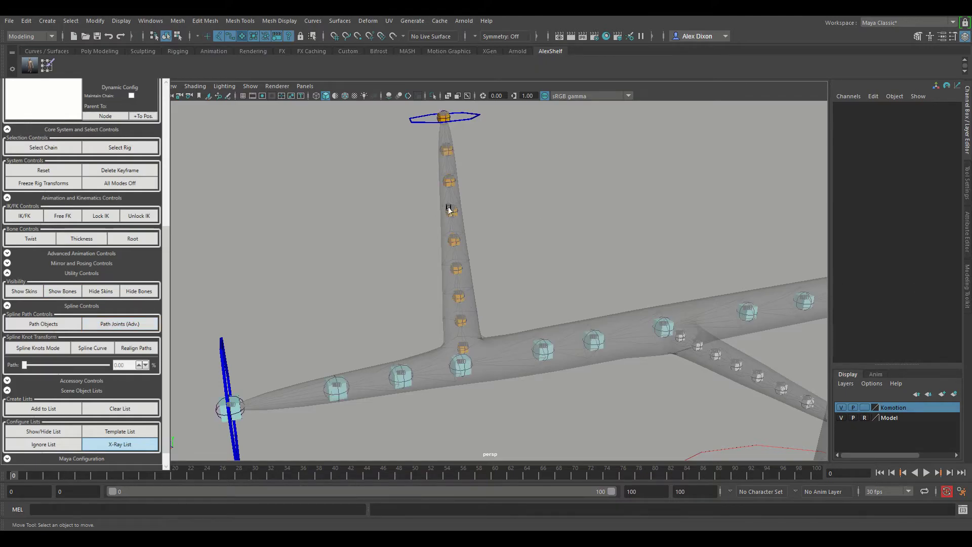
pyautogui.click(455, 240)
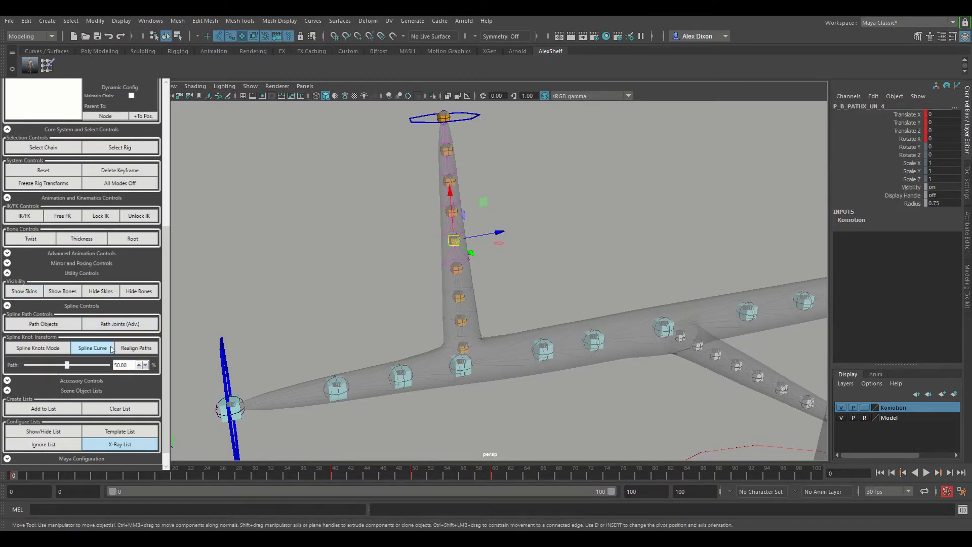
pyautogui.moveTo(69, 367); pyautogui.dragTo(68, 367)
pyautogui.keyDown('alt'); pyautogui.moveTo(495, 251); pyautogui.dragTo(482, 232); pyautogui.keyUp('alt')
pyautogui.moveTo(453, 204); pyautogui.dragTo(483, 195, button='middle')
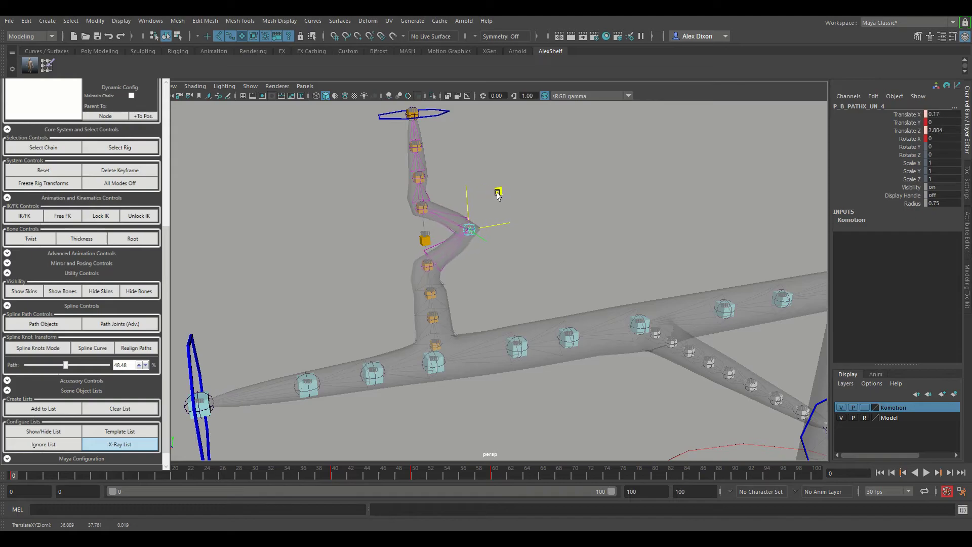
pyautogui.hotkey('ctrl', 'z')
pyautogui.hotkey('ctrl', 'z')
pyautogui.hotkey('ctrl', 'z')
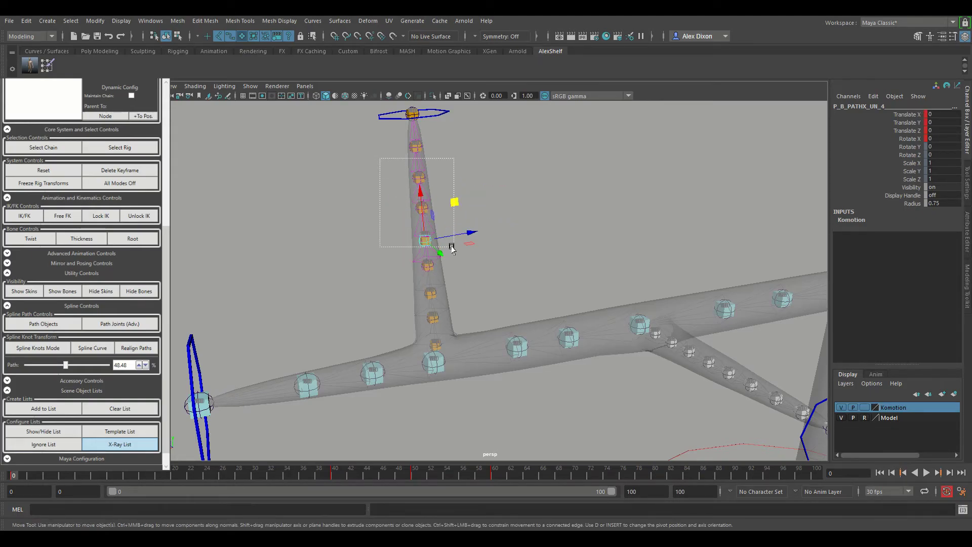
# Bend the upright sub-branch by moving three upper path joints about 5.4 in Z and the middle one out to about 6.3
pyautogui.moveTo(454, 198); pyautogui.dragTo(539, 187, button='middle')
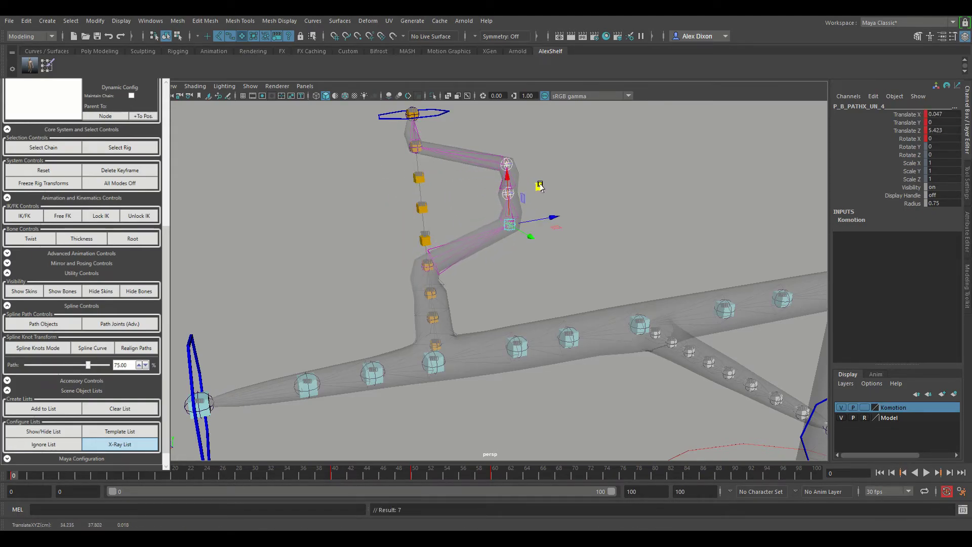
pyautogui.click(573, 182)
pyautogui.click(507, 193)
pyautogui.moveTo(546, 190); pyautogui.dragTo(564, 188)
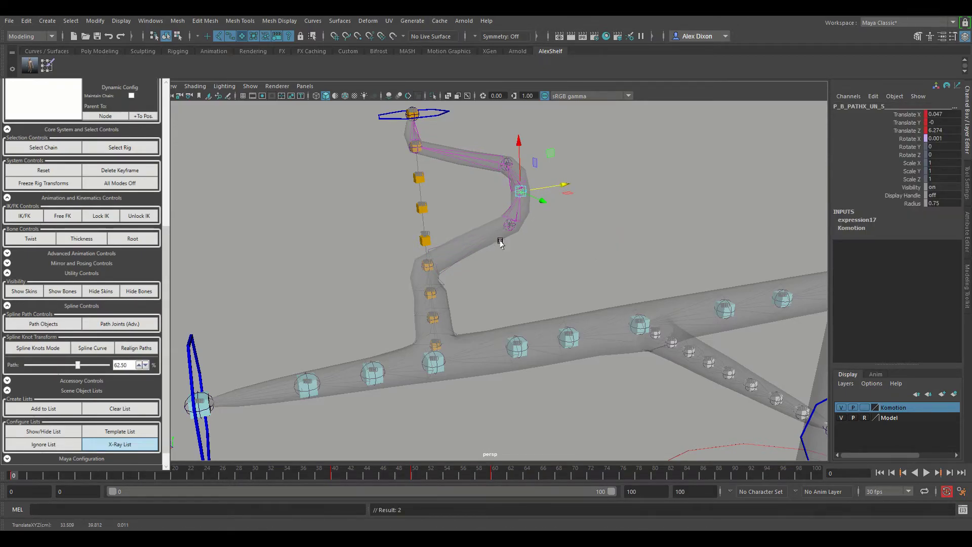
# Activate the IK/FK controls and try rotating the FK control at the base of the bent upright sub-branch
pyautogui.click(33, 218)
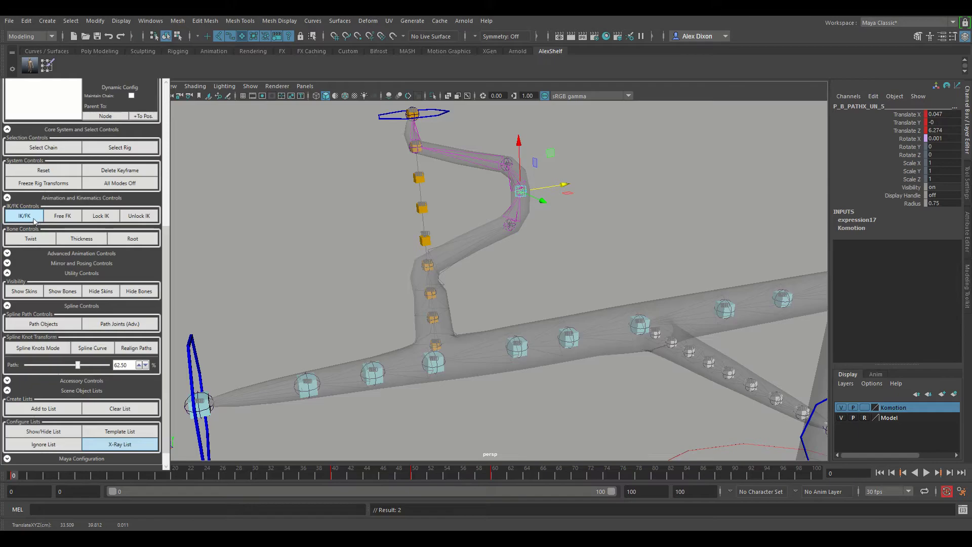
pyautogui.click(435, 343)
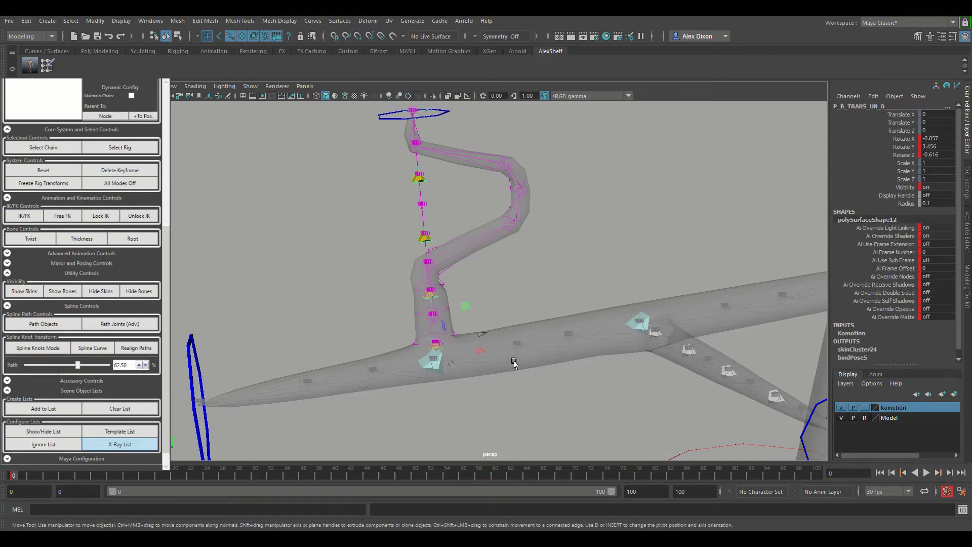
pyautogui.press('e')
pyautogui.moveTo(434, 341)
pyautogui.mouseDown()
pyautogui.moveTo(421, 332)
pyautogui.moveTo(451, 348)
pyautogui.moveTo(428, 357)
pyautogui.moveTo(397, 330)
pyautogui.moveTo(418, 330)
pyautogui.mouseUp()
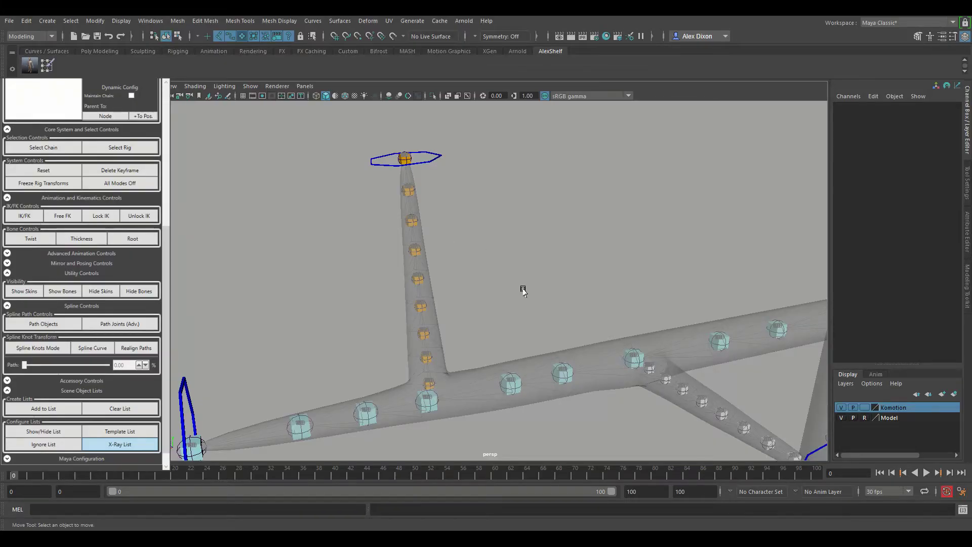
# Activate spline knots mode and try moving the knot on the upper part of the upright sub-branch
pyautogui.keyDown('alt'); pyautogui.moveTo(523, 289); pyautogui.dragTo(549, 276); pyautogui.keyUp('alt')
pyautogui.click(50, 347)
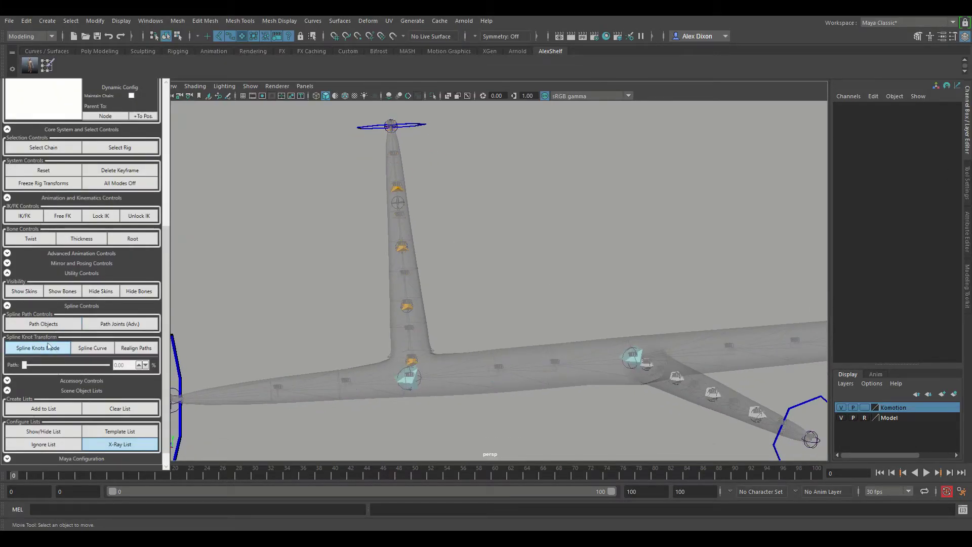
pyautogui.click(397, 204)
pyautogui.moveTo(428, 175); pyautogui.dragTo(503, 123)
pyautogui.hotkey('ctrl', 'z')
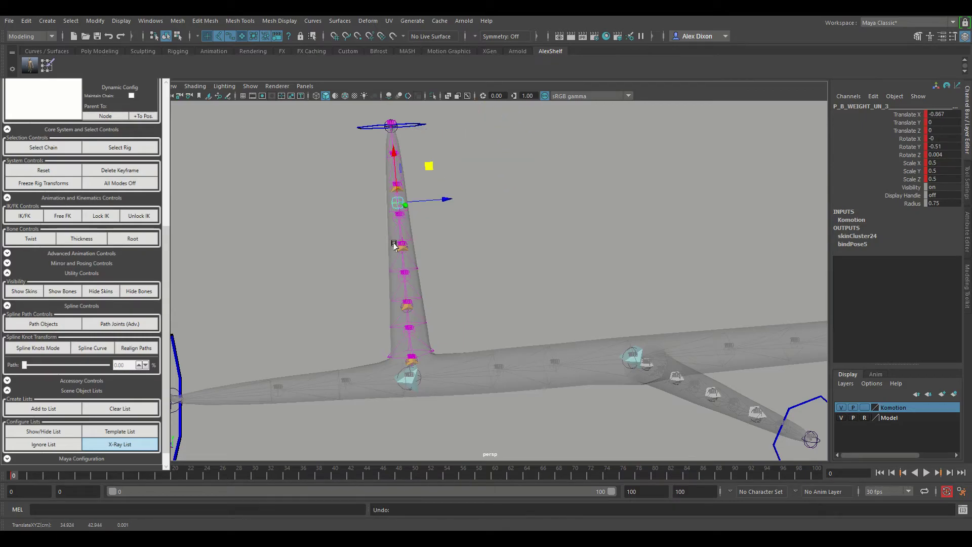
pyautogui.moveTo(434, 210); pyautogui.dragTo(460, 186)
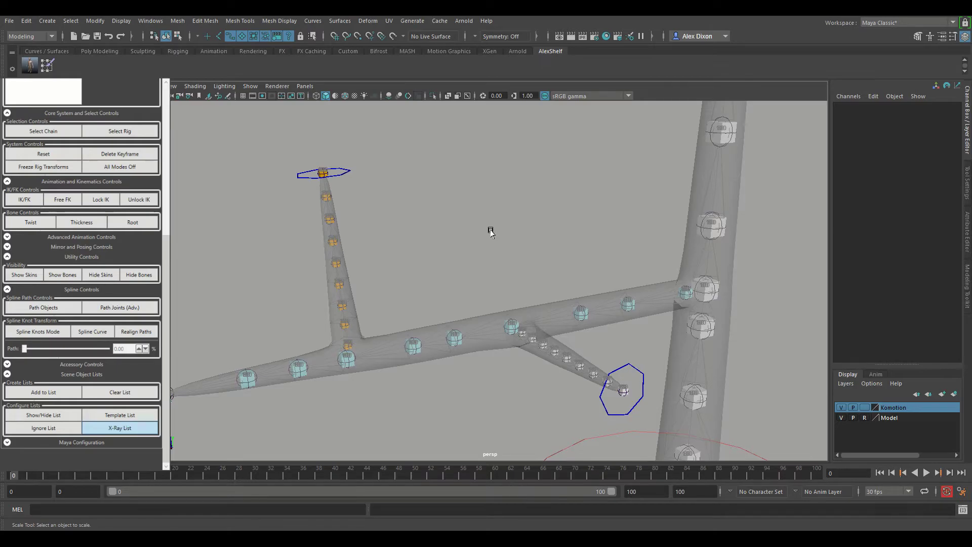
# Set the playback start to frame 1 and make frame 1 the current frame
pyautogui.click(76, 491)
pyautogui.write('1')
pyautogui.press('Tab')
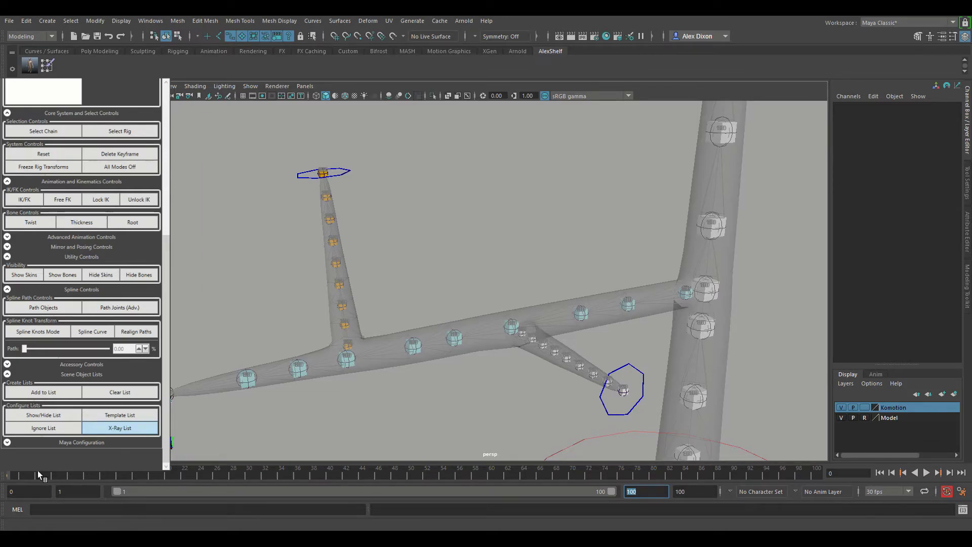
pyautogui.hotkey('alt', '.')
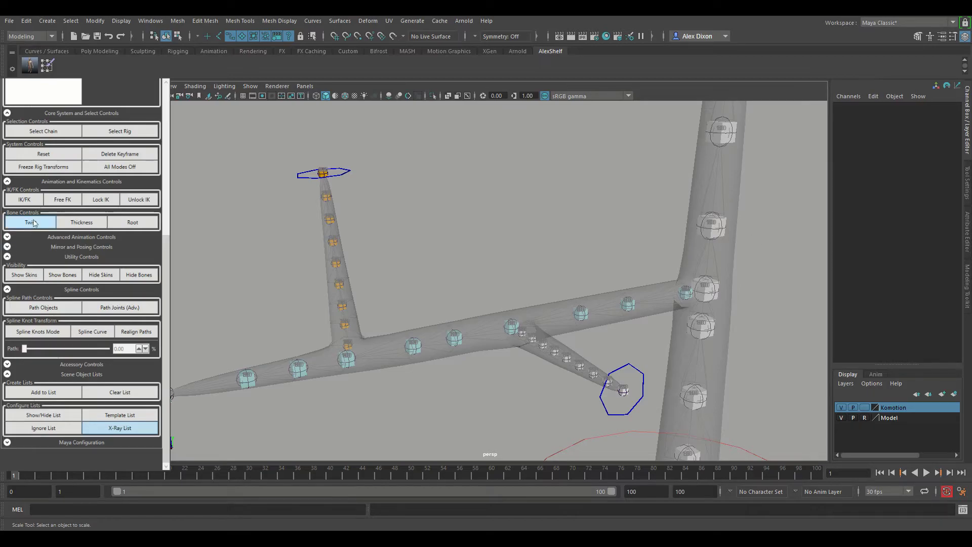
# Activate the root controls and select the main branch's root where it joins the trunk
pyautogui.click(129, 223)
pyautogui.click(330, 267)
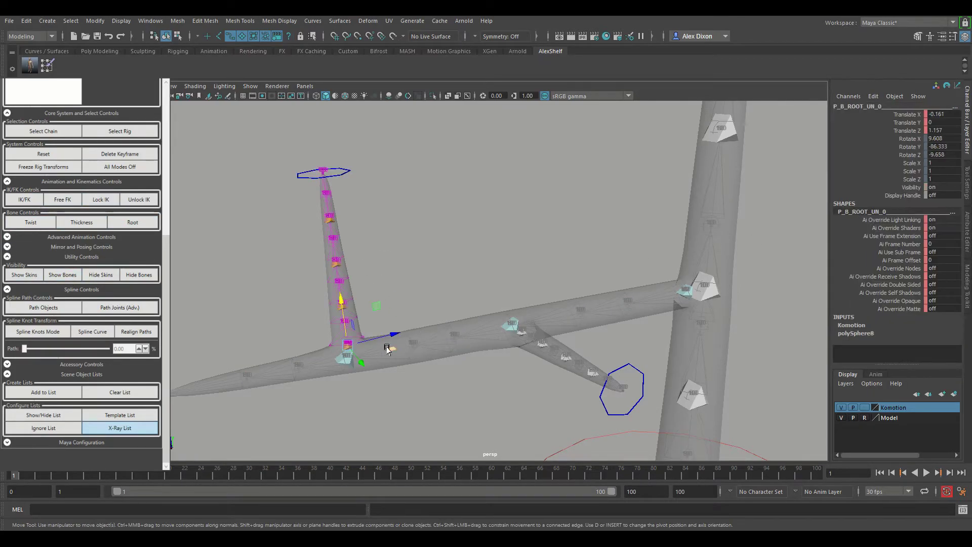
pyautogui.click(566, 355)
pyautogui.click(503, 332)
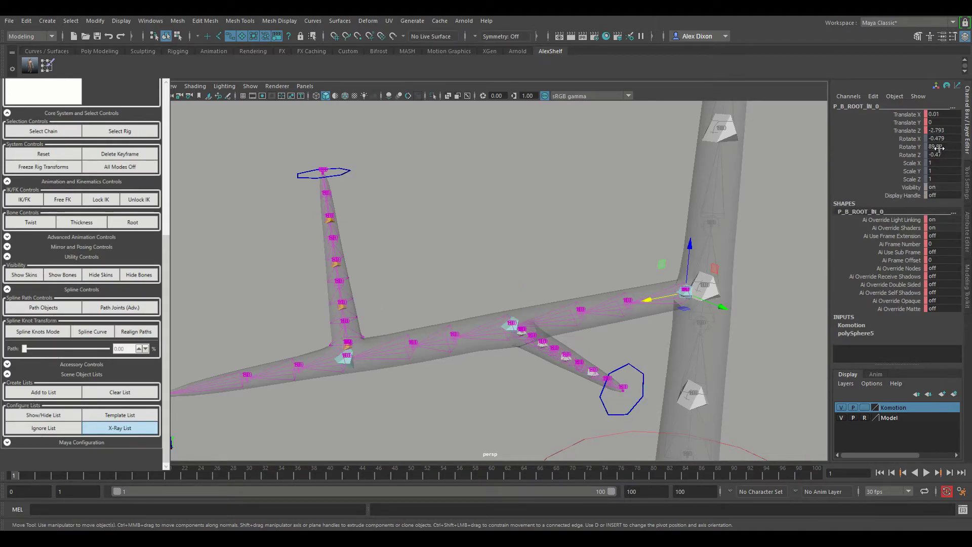
# Set the main branch root's Translate X, Y and Z to 0 at frame 1, and reset the root at frame 100
pyautogui.doubleClick(948, 113)
pyautogui.write('0')
pyautogui.press('Tab')
pyautogui.write('0')
pyautogui.press('Tab')
pyautogui.write('0')
pyautogui.press('Tab')
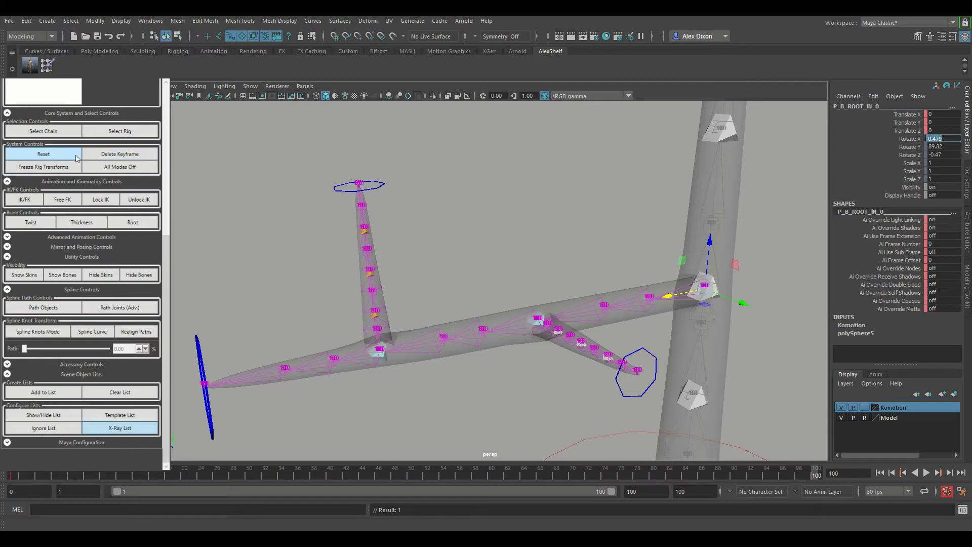
pyautogui.moveTo(583, 241); pyautogui.dragTo(562, 244, button='middle')
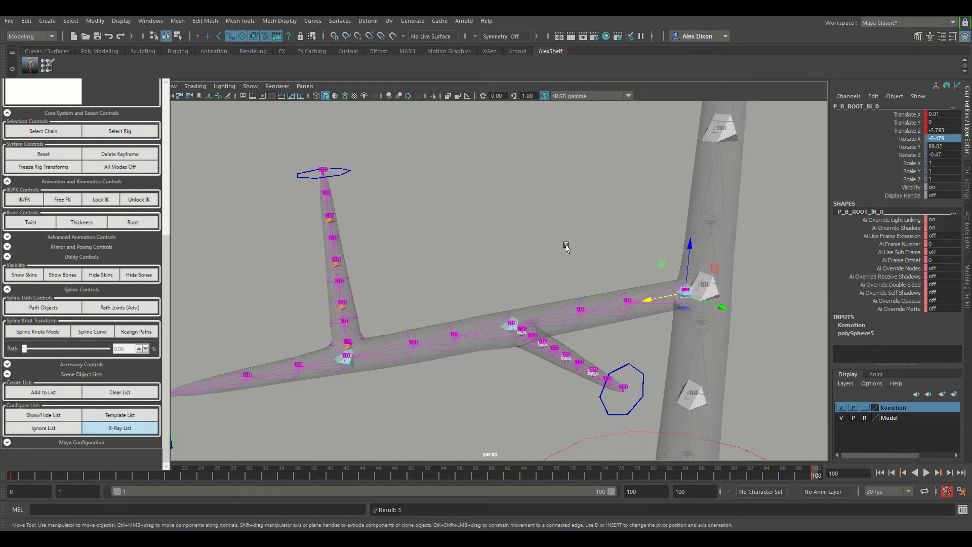
pyautogui.click(637, 266)
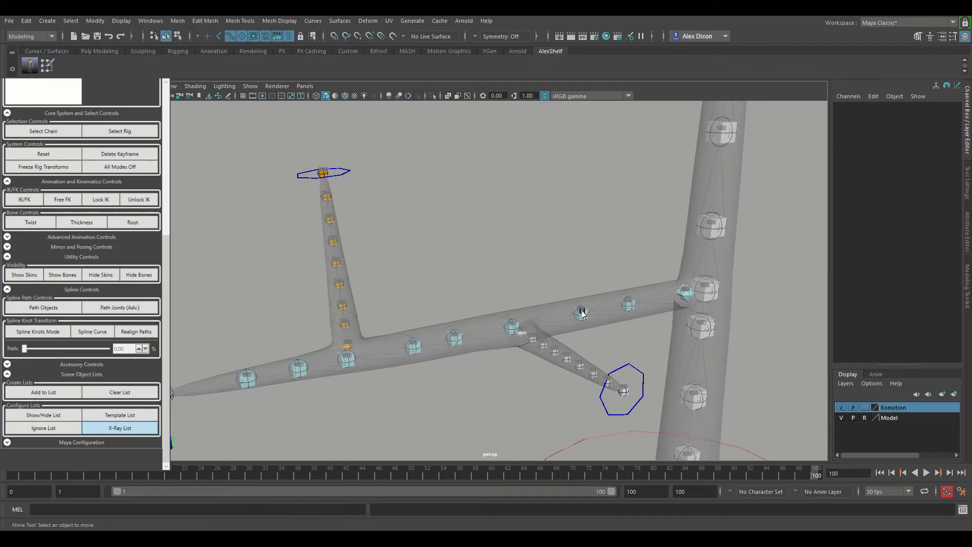
# Pick path controls on the branches and the trunk, and extend the selection to the path joints of the whole rig
pyautogui.click(582, 313)
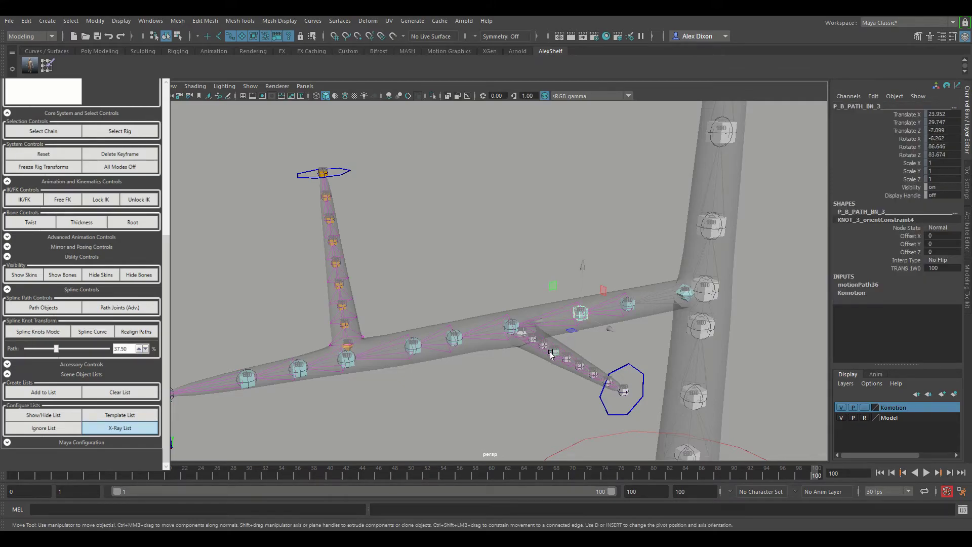
pyautogui.click(335, 264)
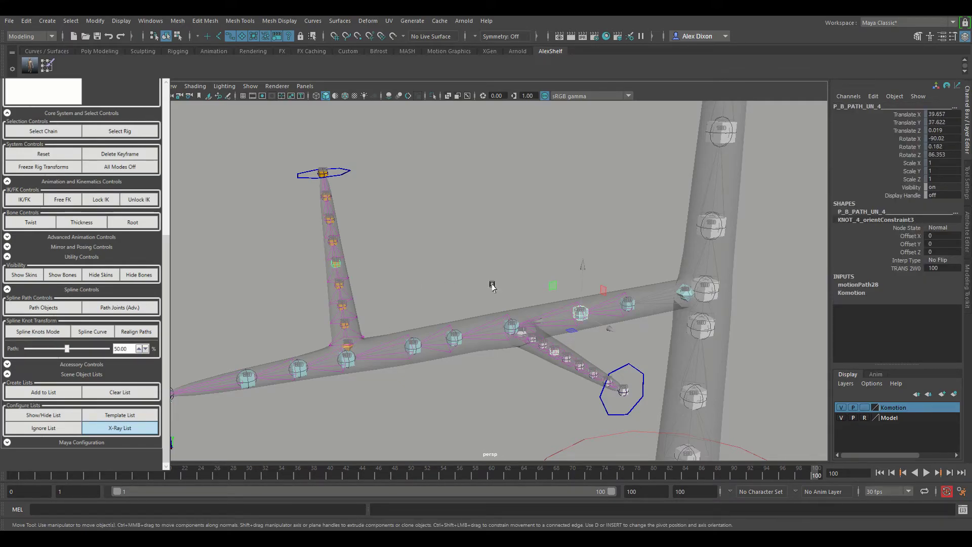
pyautogui.click(719, 224)
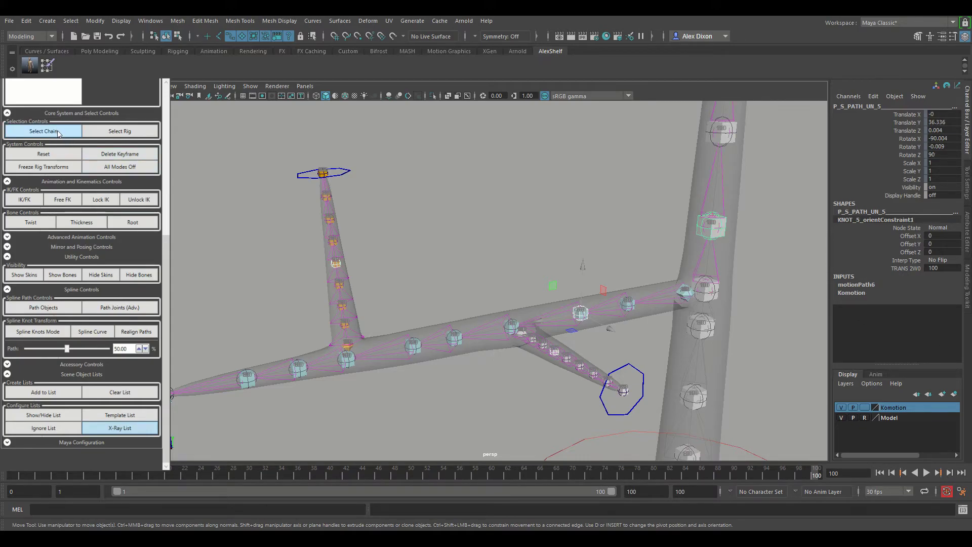
pyautogui.click(704, 228)
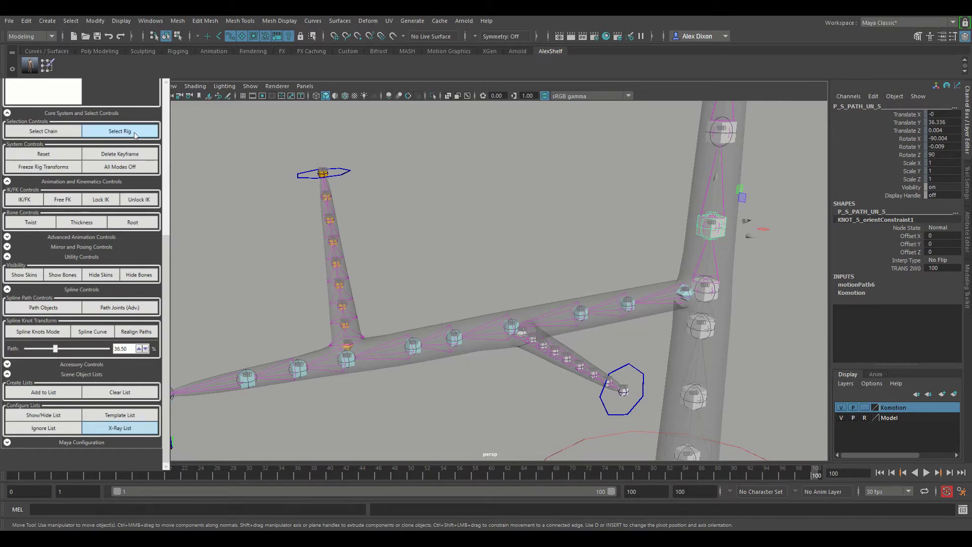
pyautogui.click(136, 132)
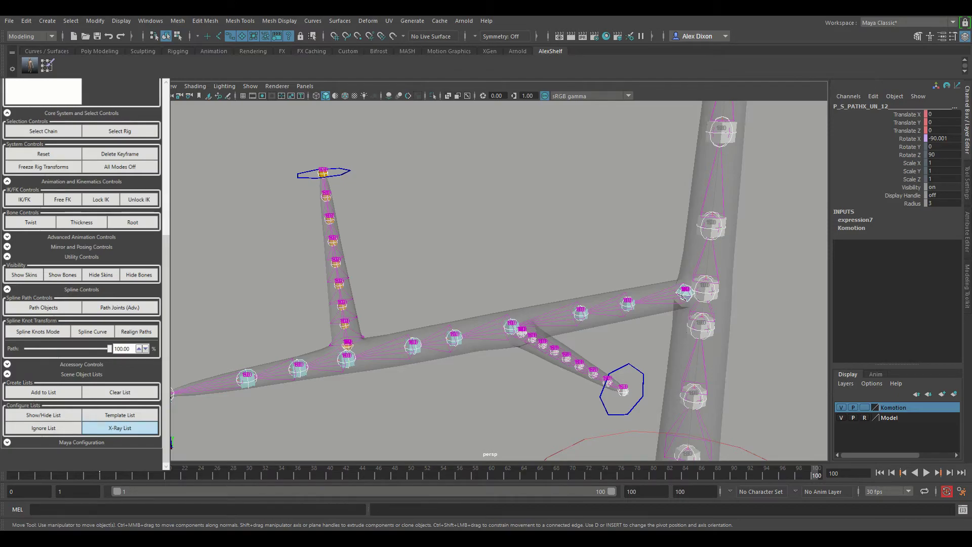
# Set the whole rig's Path value to 0 % at frame 1, and realign the paths at frame 100
pyautogui.hotkey('alt', 'shift', 'v')
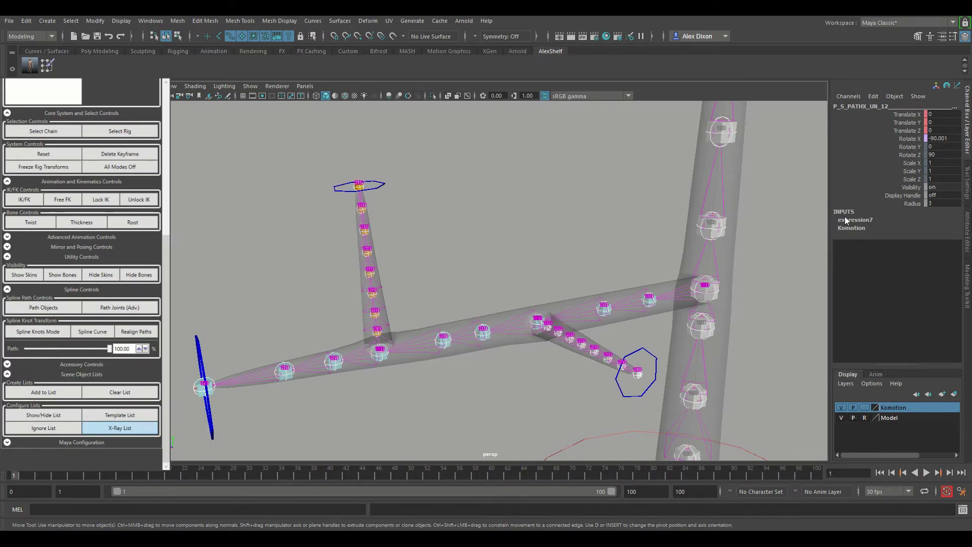
pyautogui.doubleClick(132, 349)
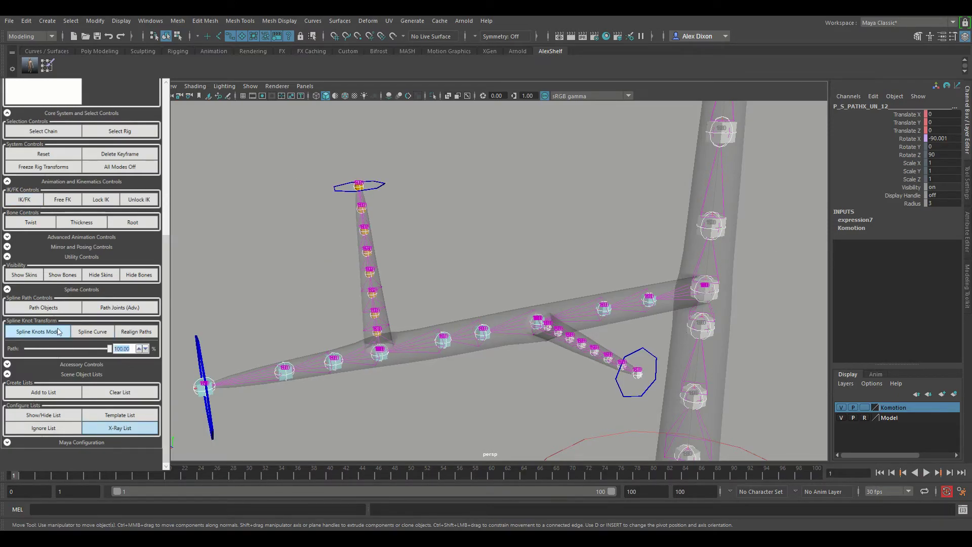
pyautogui.write('0')
pyautogui.press('Return')
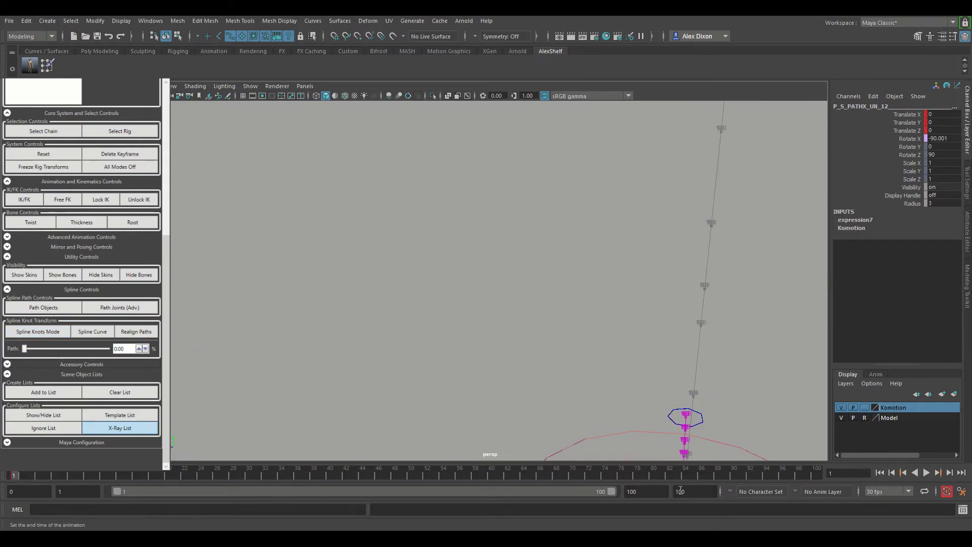
pyautogui.moveTo(775, 476); pyautogui.dragTo(864, 469)
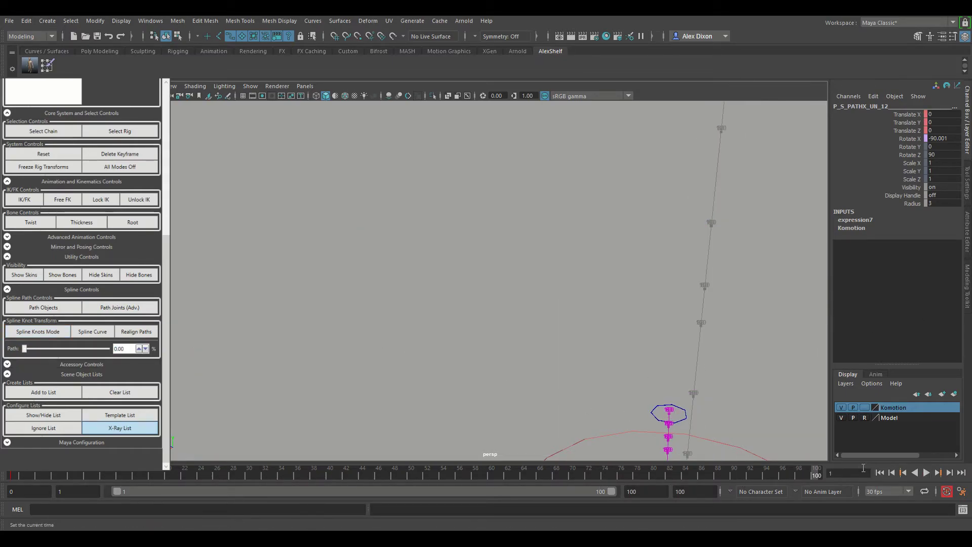
pyautogui.click(135, 332)
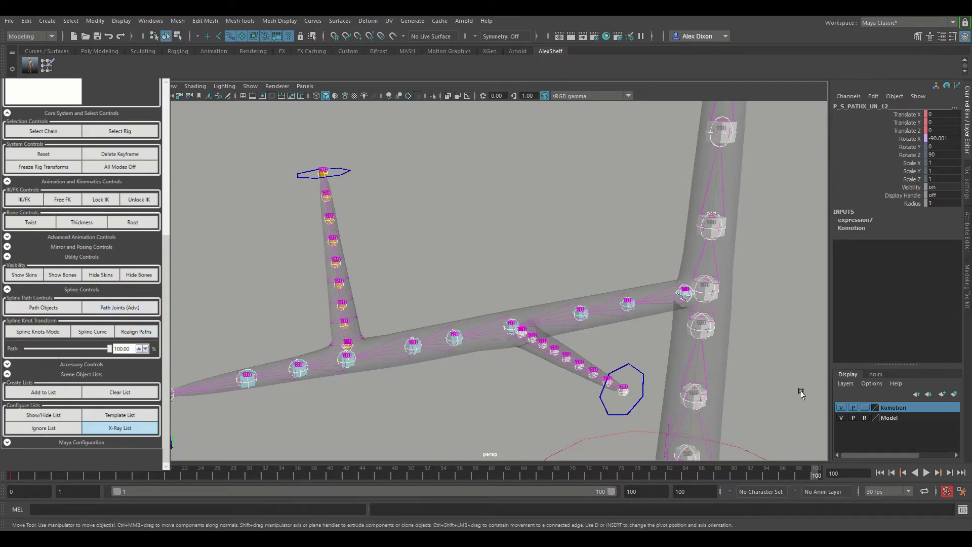
# Return to frame 1, activate the thickness controls at the trunk base, and extend the selection to the whole rig's thickness controls
pyautogui.keyDown('alt'); pyautogui.moveTo(647, 365); pyautogui.dragTo(636, 356, button='middle'); pyautogui.keyUp('alt')
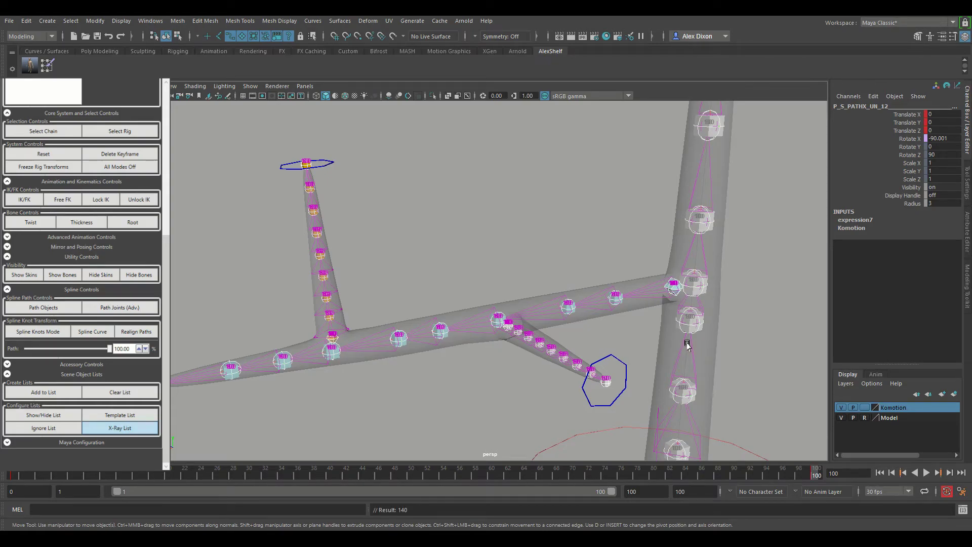
pyautogui.hotkey('alt', 'shift', 'v')
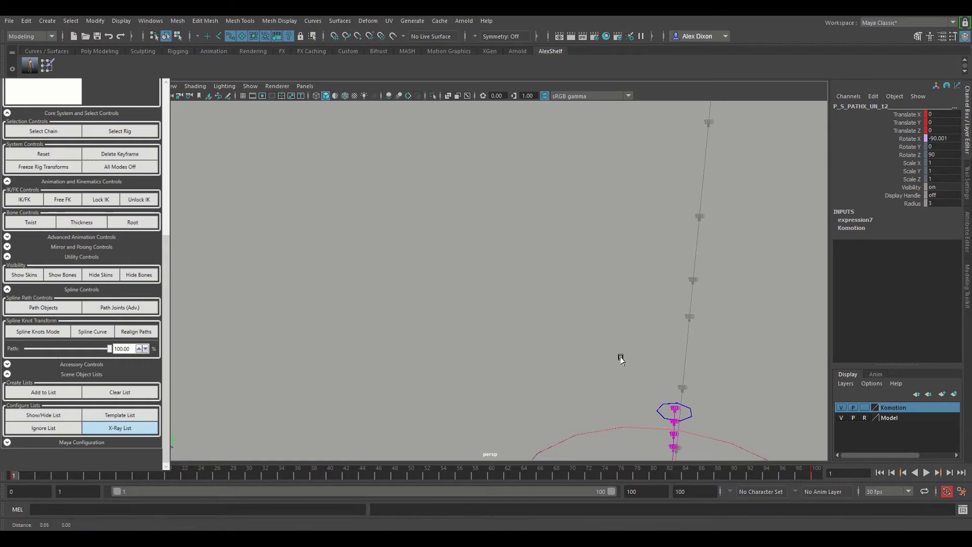
pyautogui.keyDown('alt'); pyautogui.moveTo(621, 358); pyautogui.dragTo(564, 158); pyautogui.keyUp('alt')
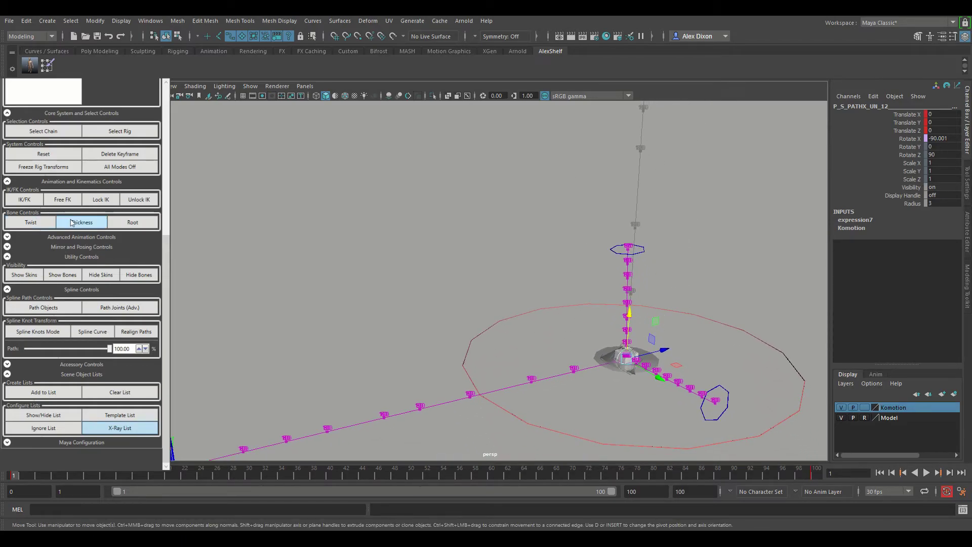
pyautogui.click(631, 352)
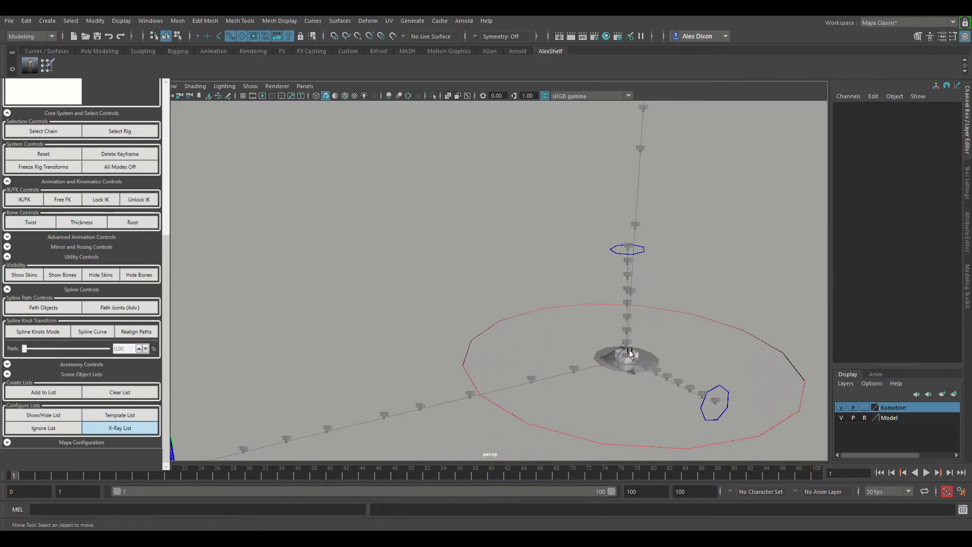
pyautogui.click(77, 222)
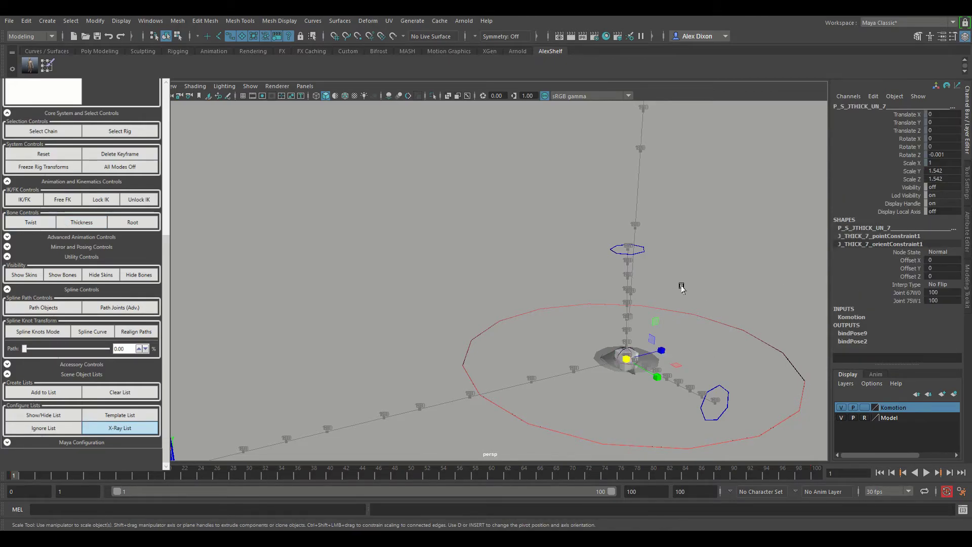
pyautogui.click(126, 133)
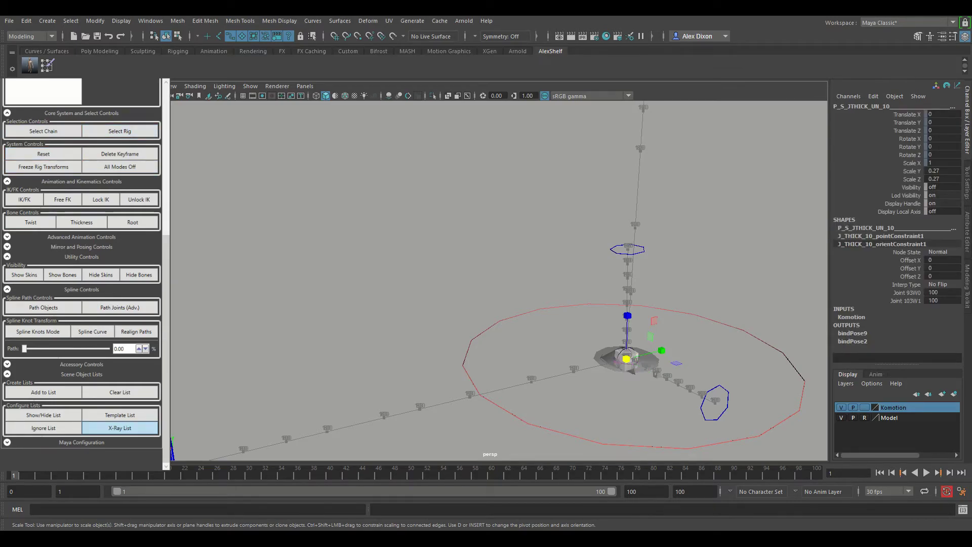
# Set Scale Y and Scale Z of the whole rig's thickness controls to 0 at frame 1
pyautogui.doubleClick(938, 170)
pyautogui.write('0.0')
pyautogui.press('Tab')
pyautogui.write('0')
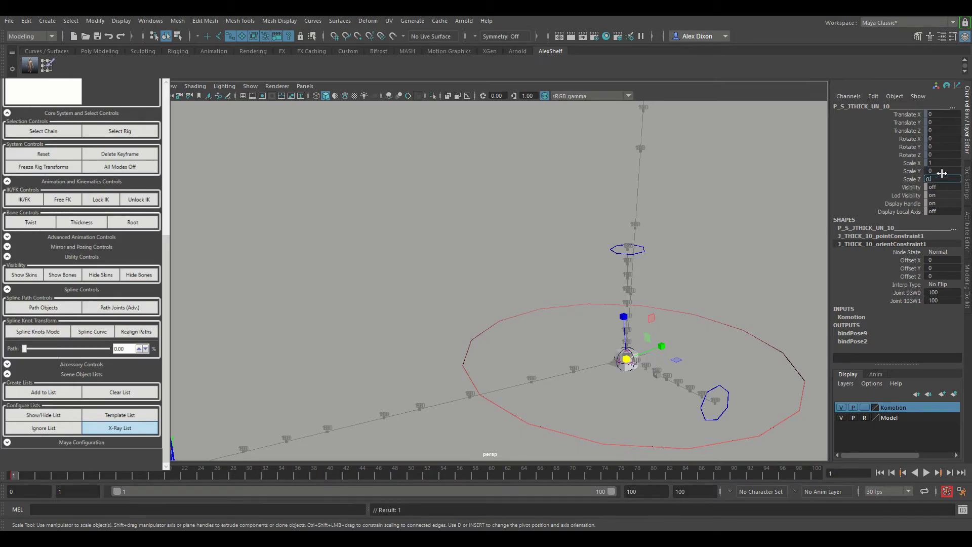
pyautogui.write('.0')
pyautogui.press('Tab')
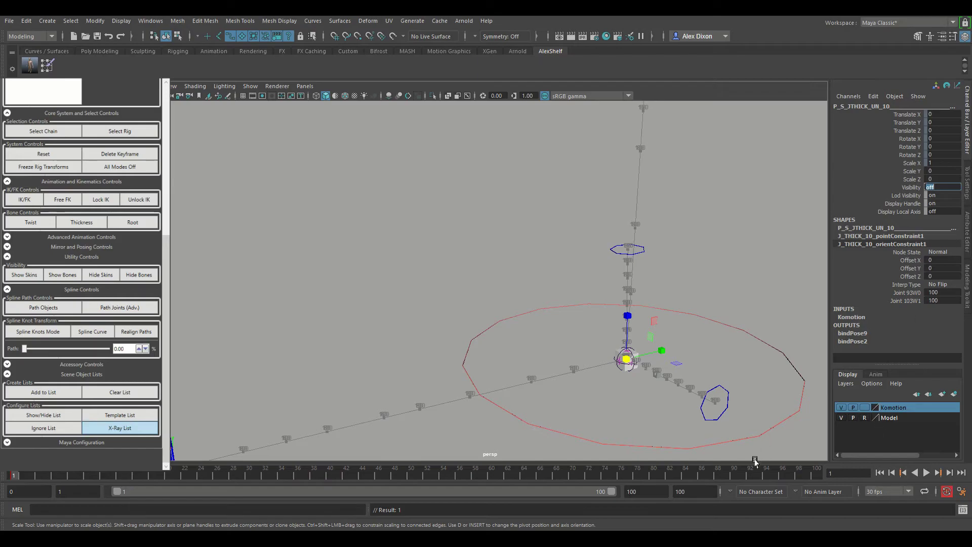
# Reset the whole rig's thickness controls at frame 100 and clear the selection
pyautogui.moveTo(747, 471); pyautogui.dragTo(834, 472)
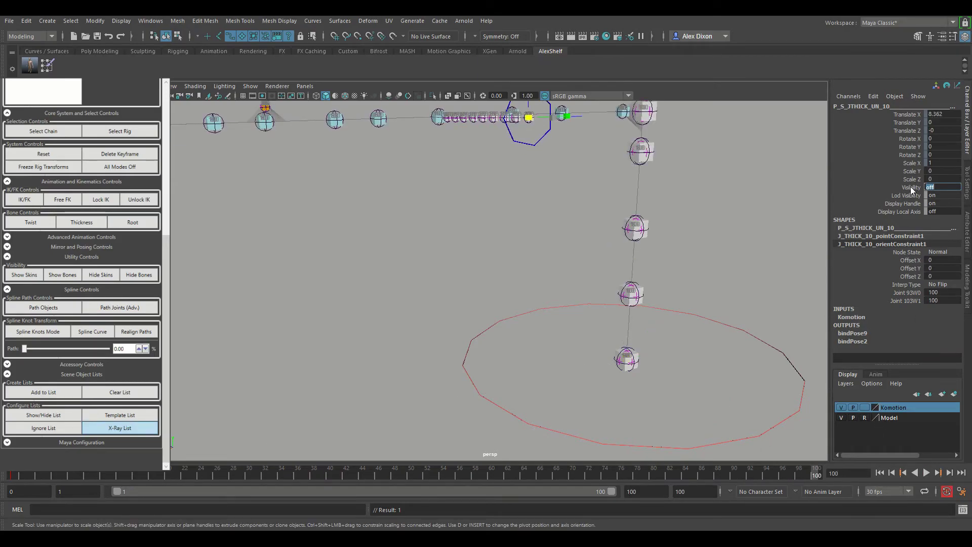
pyautogui.click(76, 154)
pyautogui.keyDown('alt'); pyautogui.moveTo(514, 199); pyautogui.dragTo(541, 358); pyautogui.keyUp('alt')
pyautogui.scroll(-5, 526, 332)
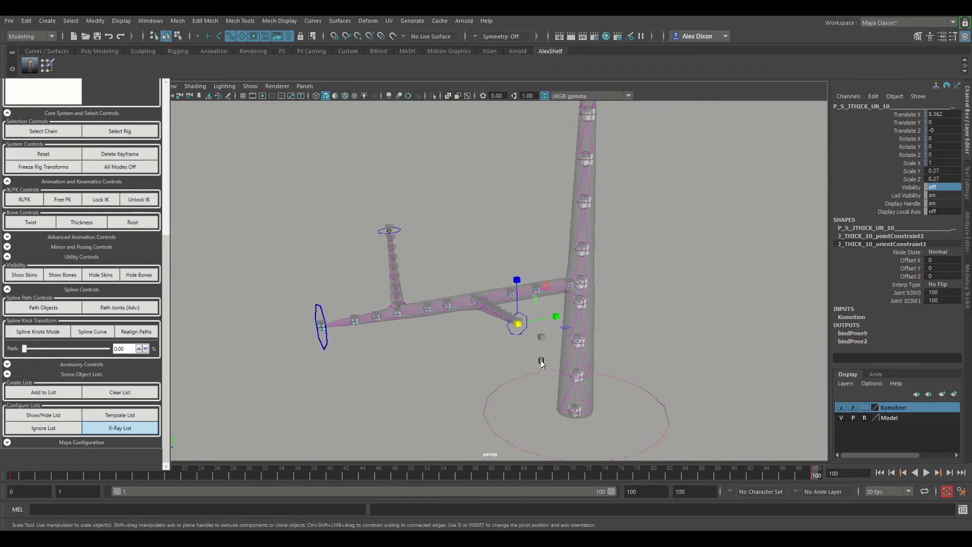
pyautogui.click(670, 261)
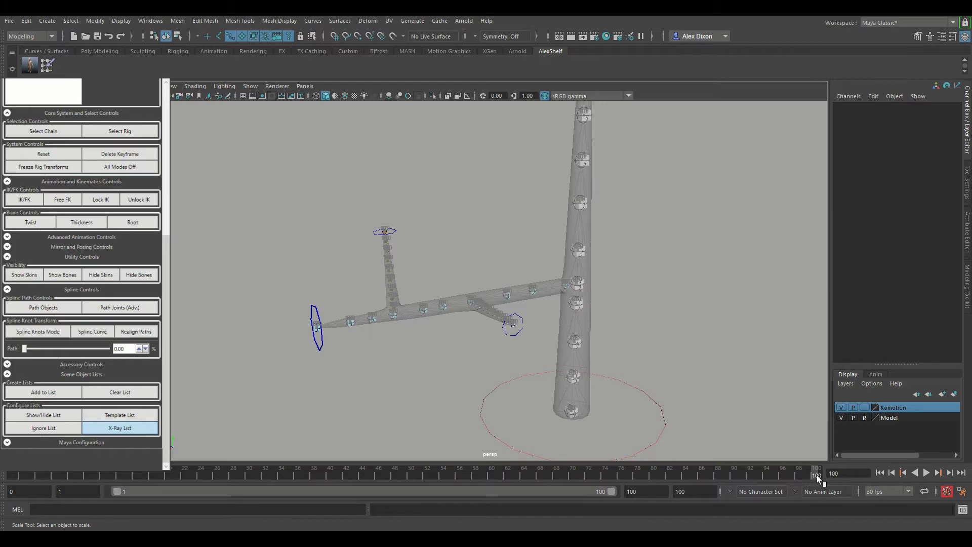
# Scrub and play the plant's growth animation between frames 1 and 100
pyautogui.moveTo(770, 474); pyautogui.dragTo(521, 474)
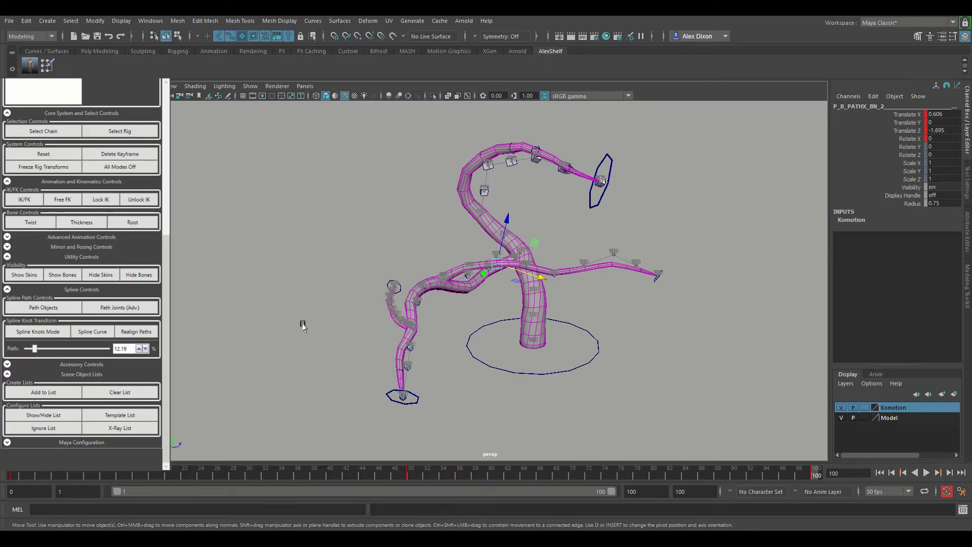
pyautogui.click(13, 474)
pyautogui.hotkey('alt', 'v')
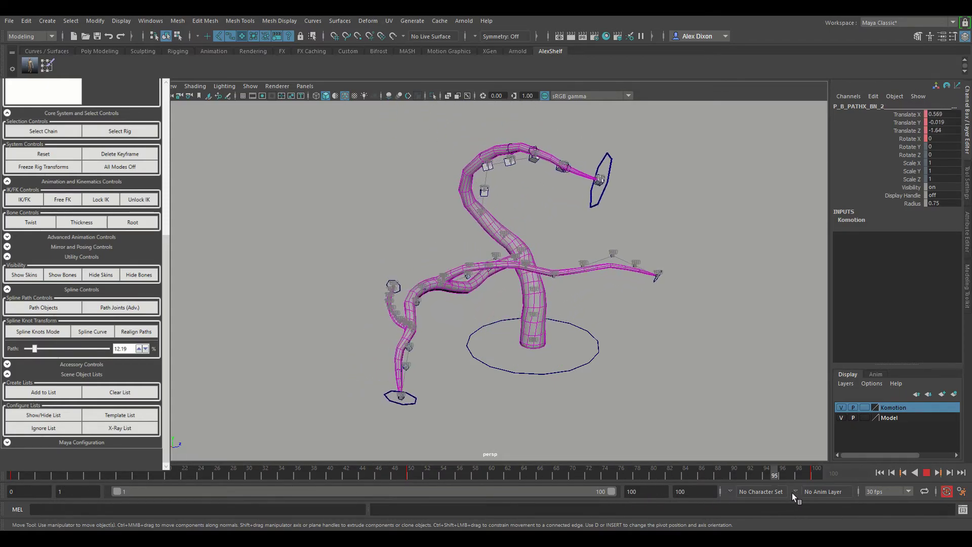
pyautogui.moveTo(747, 482); pyautogui.dragTo(13, 475)
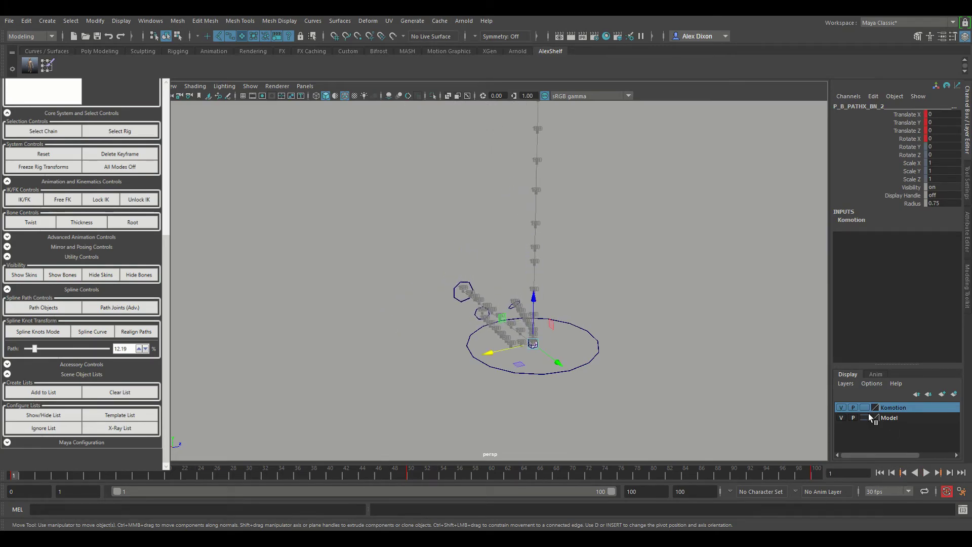
# Hide the Komotion layer and play the growth with only the plant mesh shown
pyautogui.click(841, 408)
pyautogui.hotkey('alt', 'v')
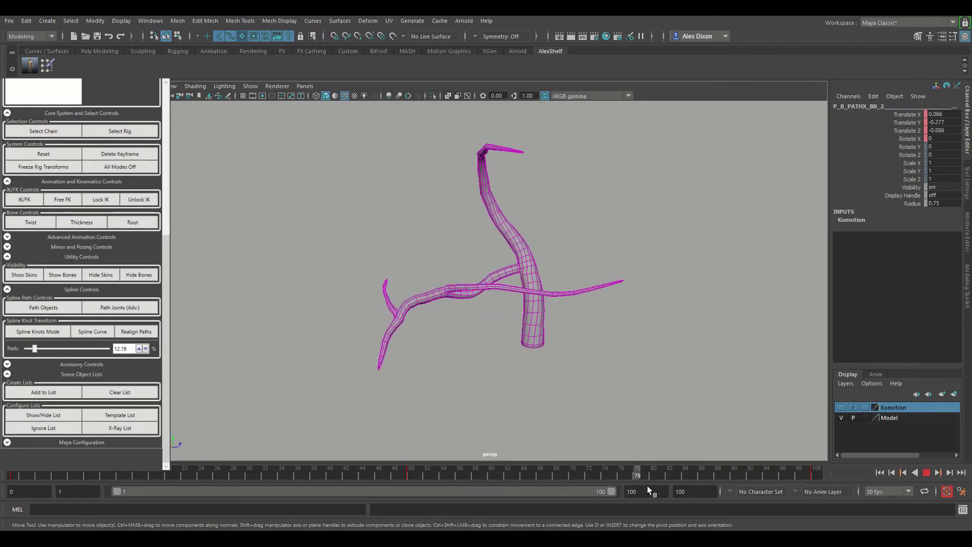
pyautogui.click(535, 327)
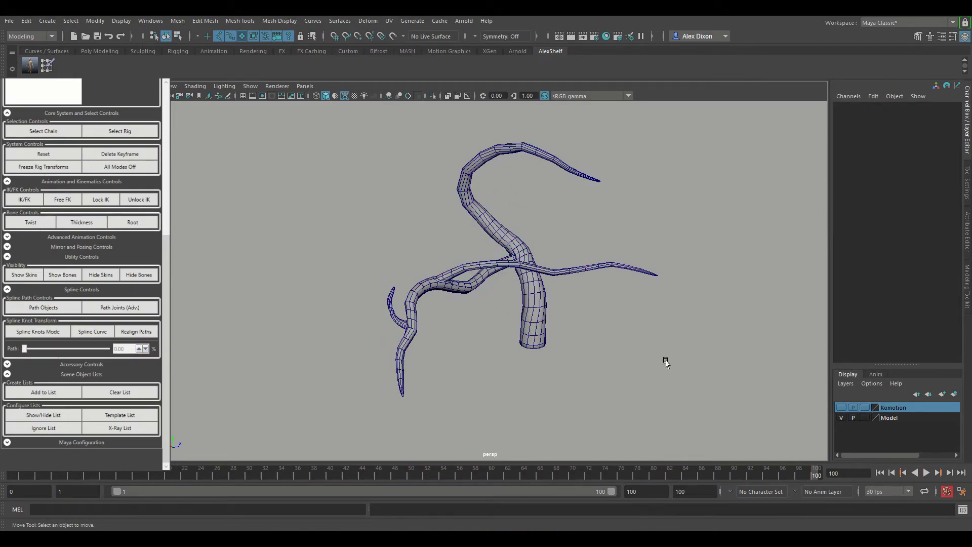
# Display the plant mesh with smooth preview and scrub the growth from frame 1 towards frame 100
pyautogui.click(135, 199)
pyautogui.click(548, 339)
pyautogui.press('3')
pyautogui.moveTo(20, 474); pyautogui.dragTo(797, 489)
pyautogui.keyDown('alt'); pyautogui.moveTo(633, 426); pyautogui.dragTo(549, 336); pyautogui.keyUp('alt')
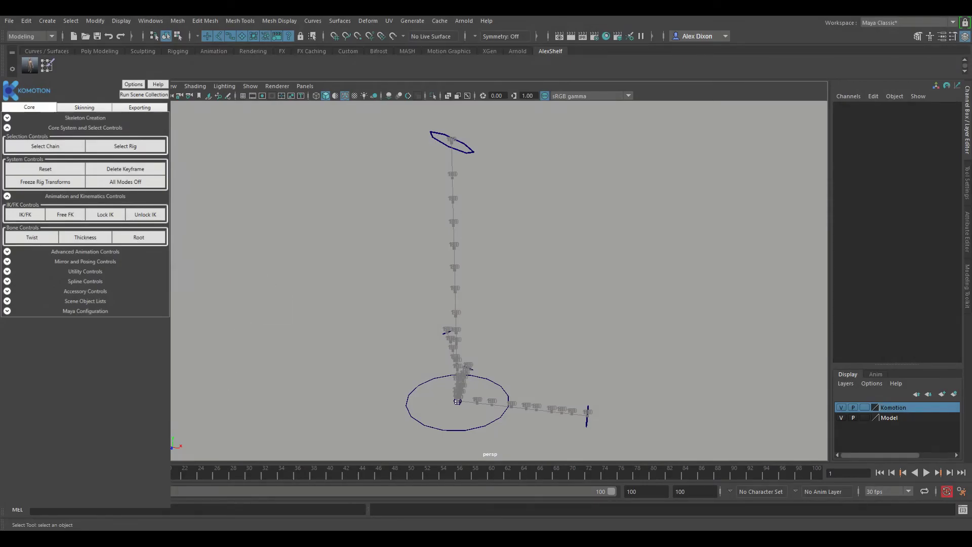
# Examine the rig's pose at frame 0, select the whole rig from its base ring, and scrub its first keyed frames
pyautogui.click(646, 491)
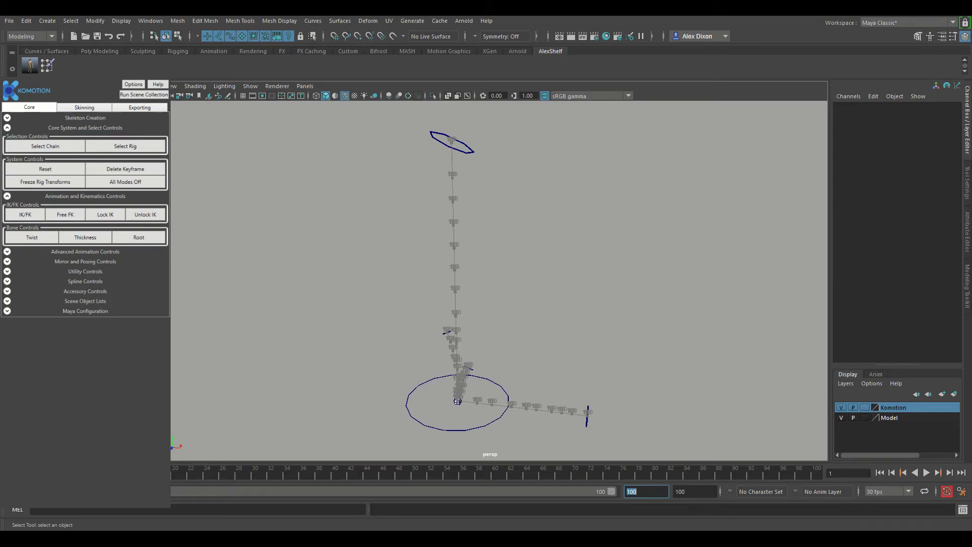
pyautogui.hotkey('alt', 'v')
pyautogui.hotkey('alt', 'v')
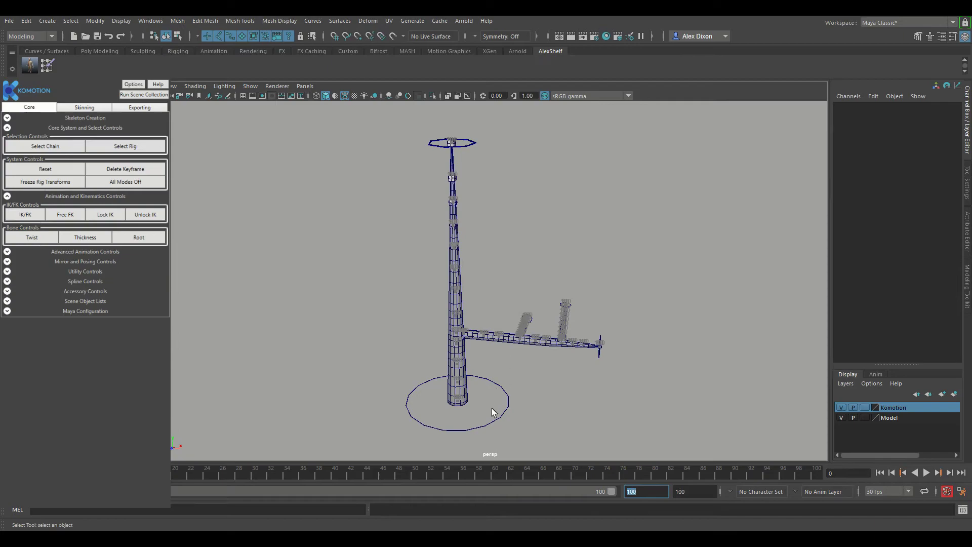
pyautogui.click(506, 404)
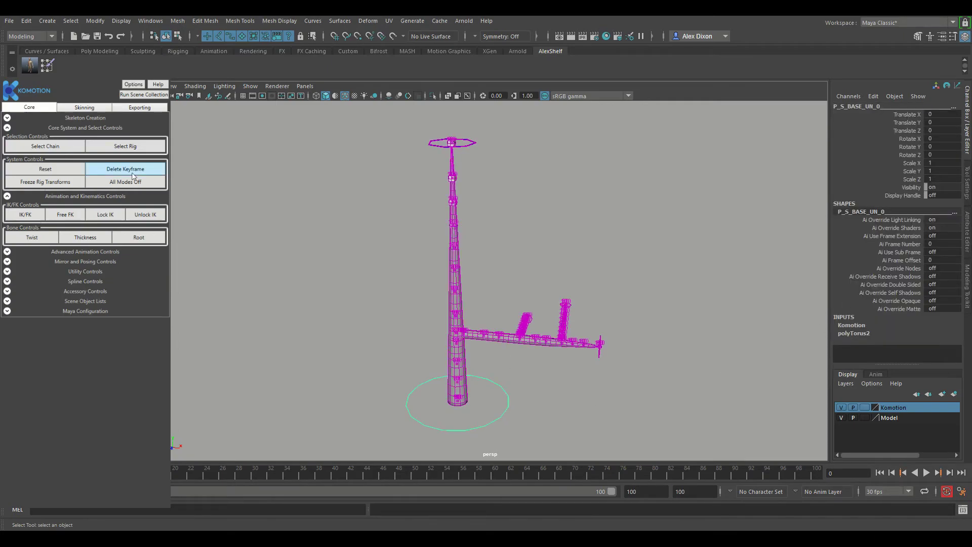
pyautogui.click(128, 146)
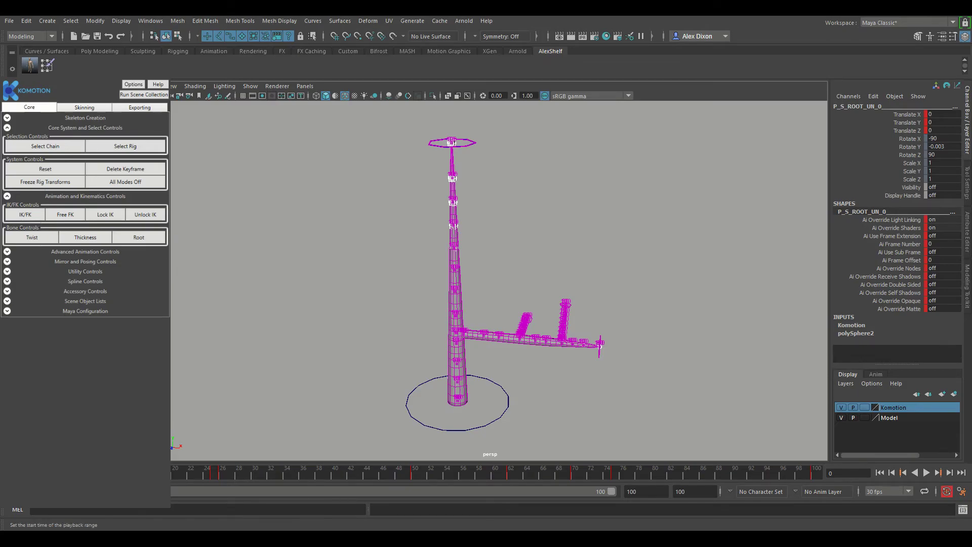
pyautogui.press('Tab')
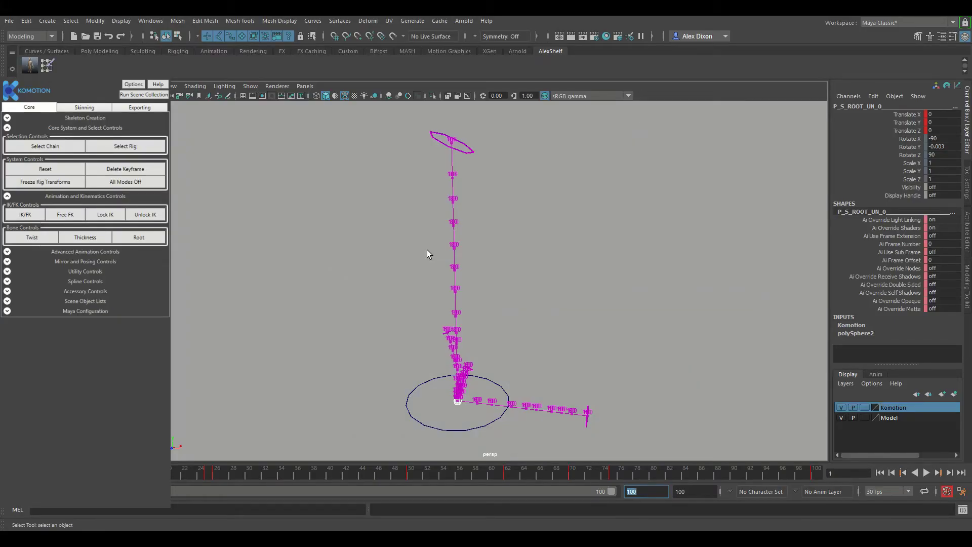
pyautogui.moveTo(212, 472); pyautogui.dragTo(172, 468)
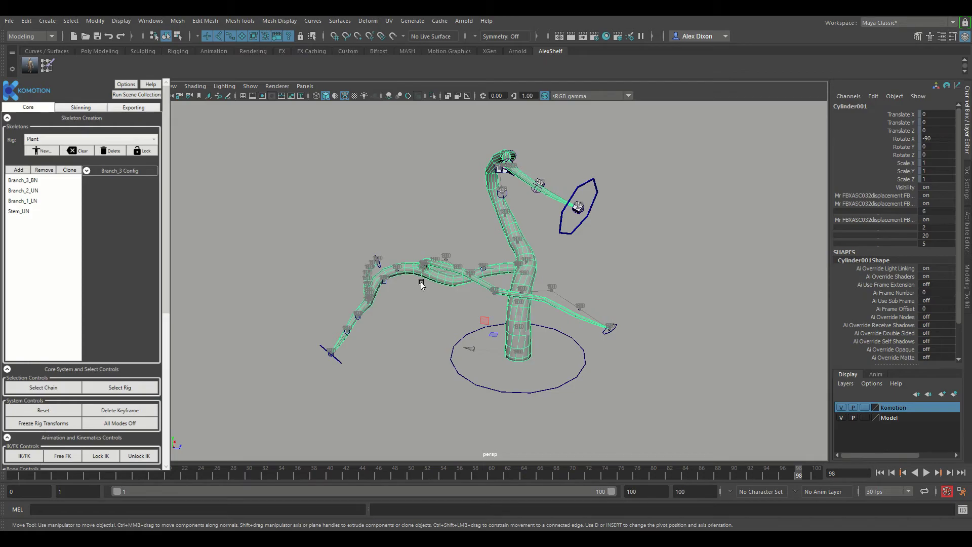
# Select the plant rig's base control and configure the Komotion export with Save Before Export on and Undo After Export off
pyautogui.click(133, 108)
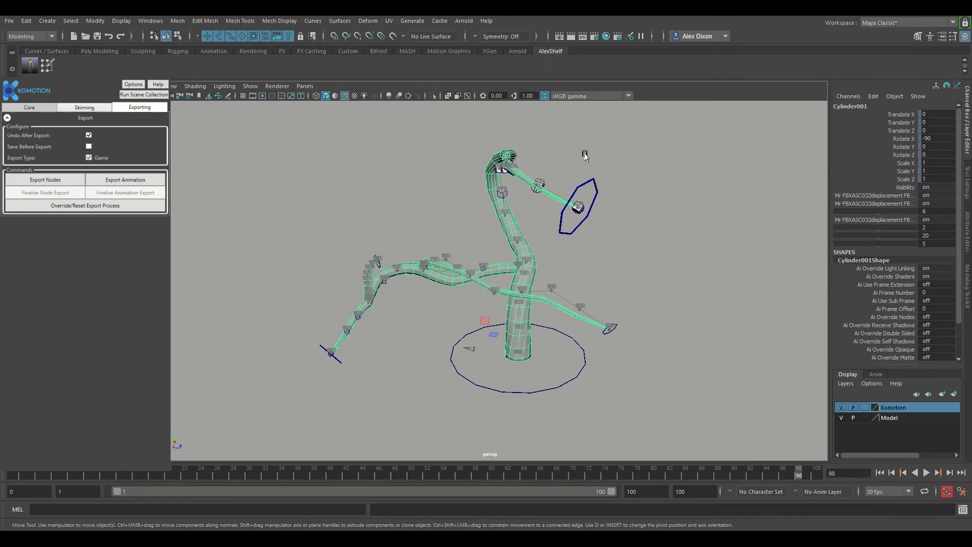
pyautogui.keyDown('alt'); pyautogui.moveTo(403, 247); pyautogui.dragTo(386, 257); pyautogui.keyUp('alt')
pyautogui.keyDown('alt'); pyautogui.moveTo(398, 252); pyautogui.dragTo(418, 254, button='middle'); pyautogui.keyUp('alt')
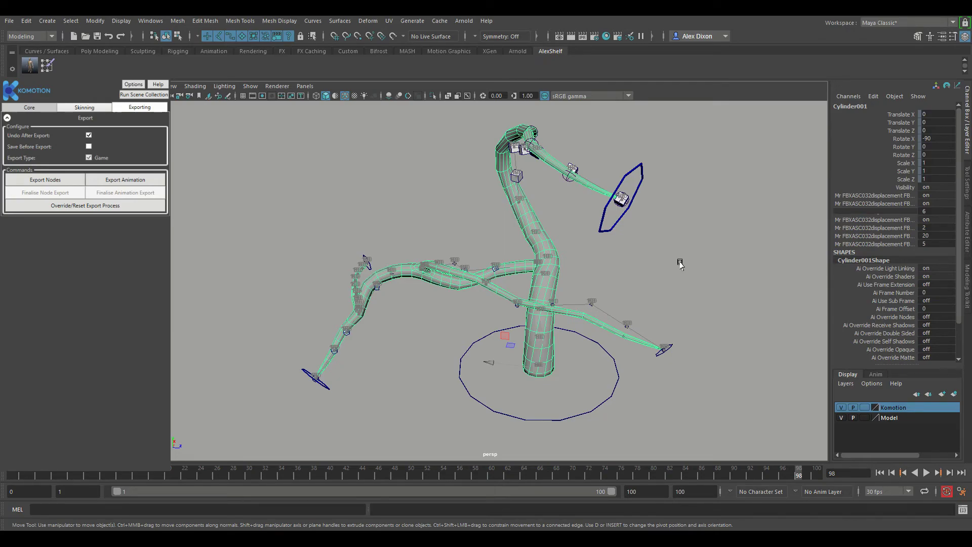
pyautogui.click(680, 264)
pyautogui.click(552, 254)
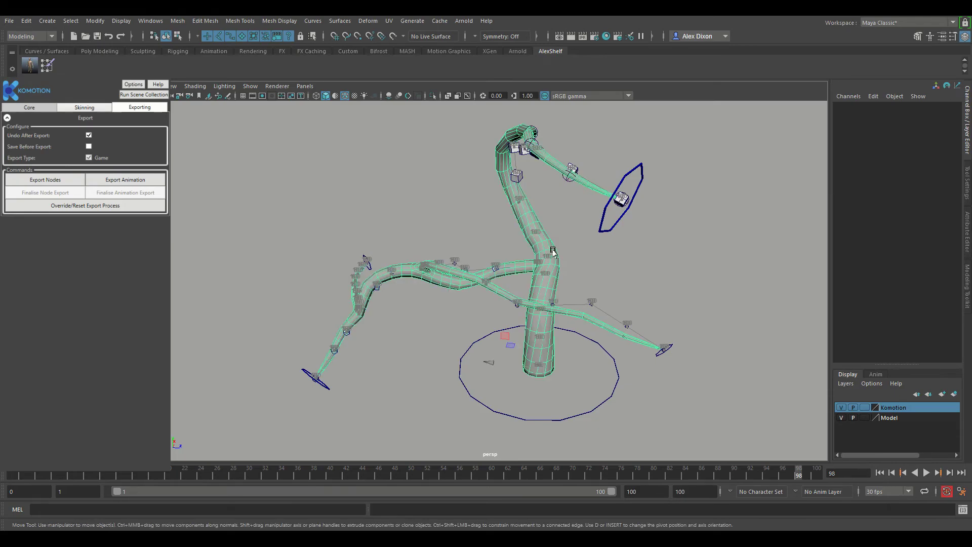
pyautogui.click(592, 406)
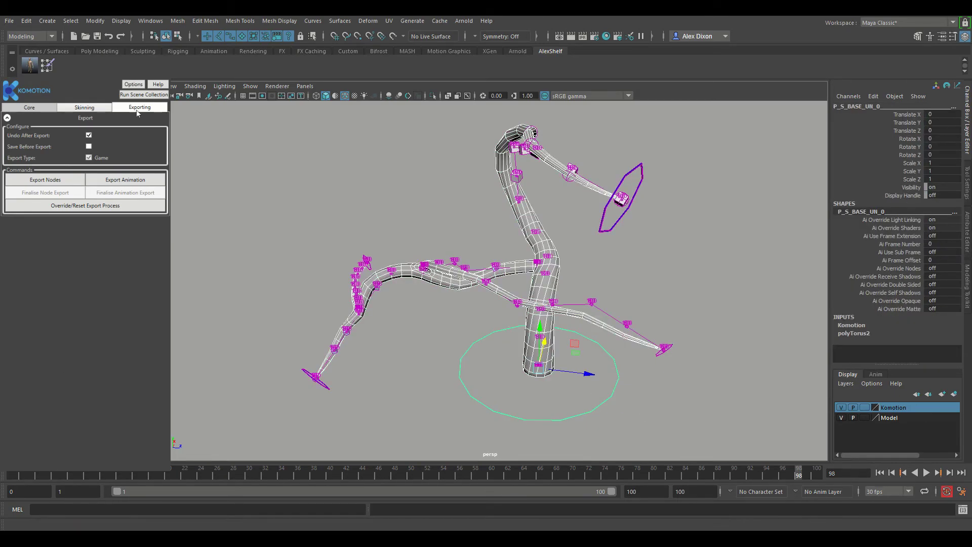
pyautogui.click(89, 146)
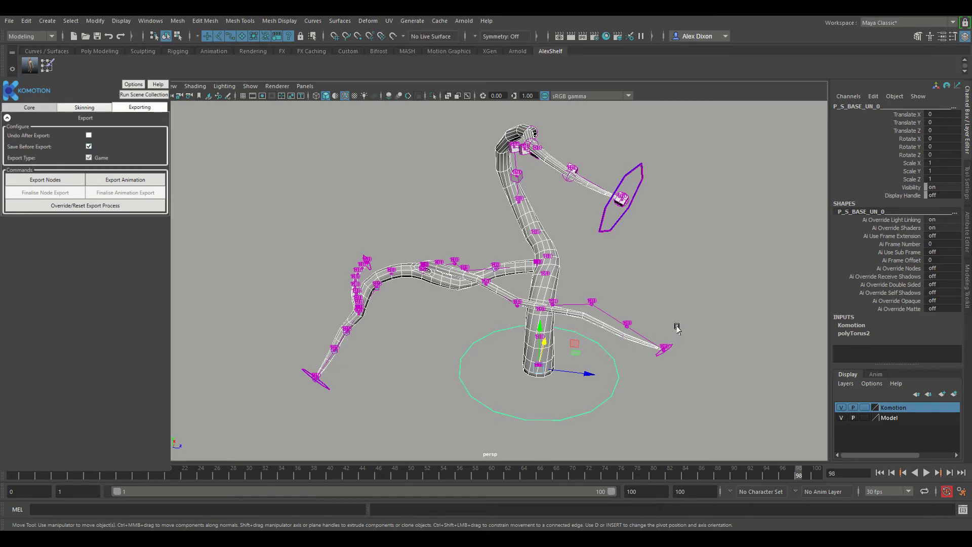
# Export the rig's animation as Dumb_Tree_Model_Export.fbx and reload the saved rig scene
pyautogui.click(117, 181)
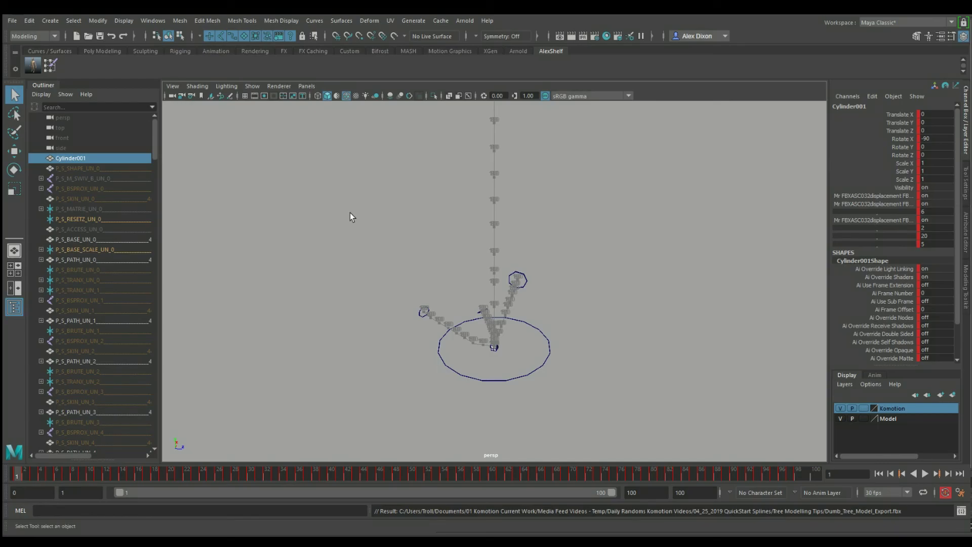
pyautogui.click(352, 217)
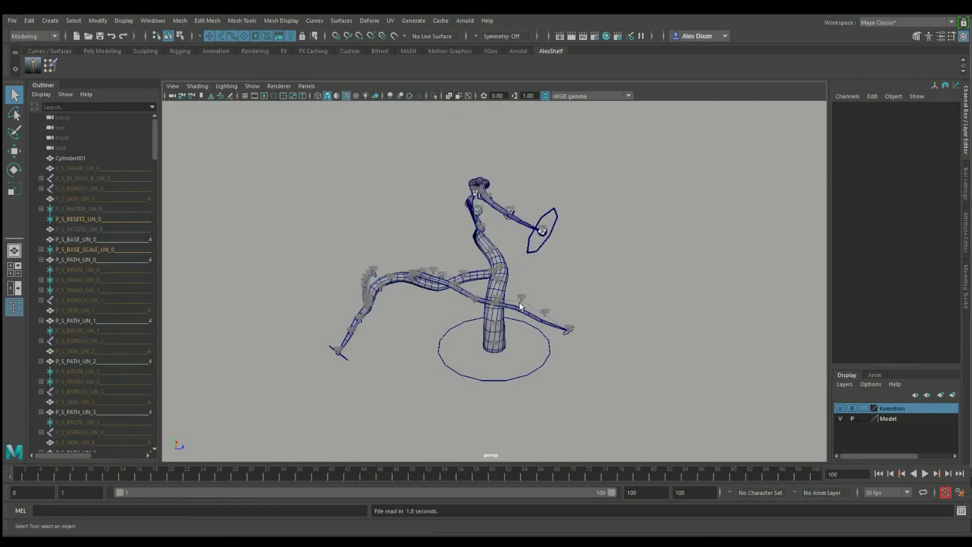
pyautogui.hotkey('alt', 'v')
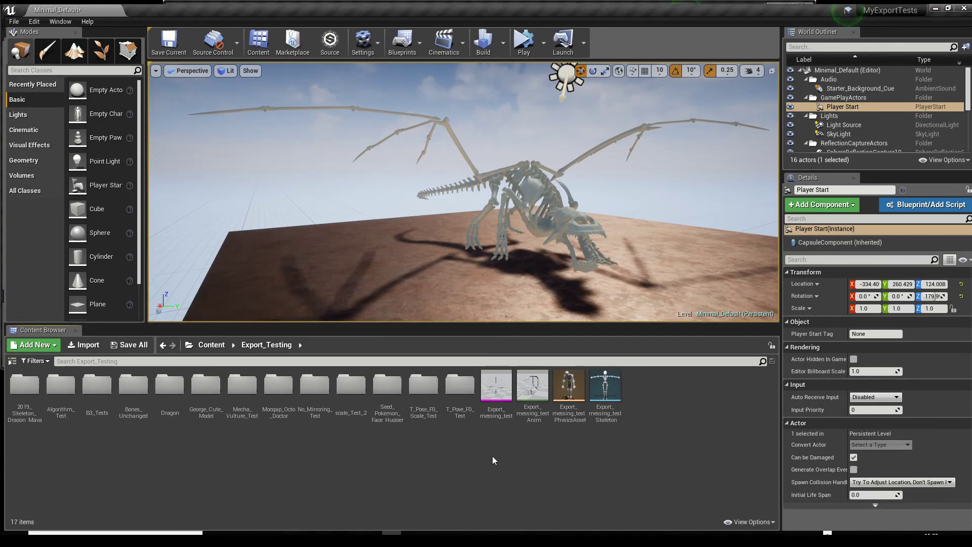
# Switch to Unreal Engine and create and open a Maya_Dumb_Tree folder inside Export_Testing
pyautogui.hotkey('ctrl', 'shift', 'n')
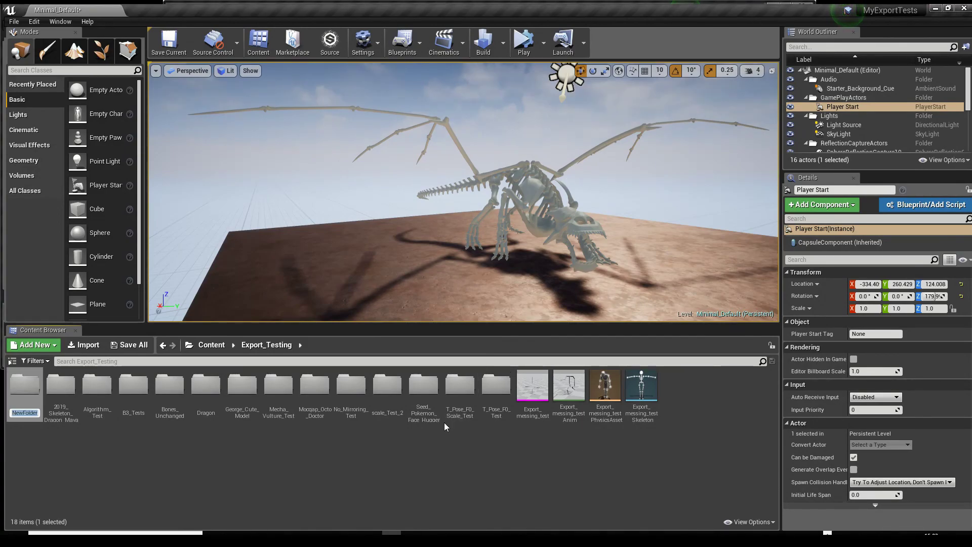
pyautogui.write('Dumb_Tree')
pyautogui.press('Return')
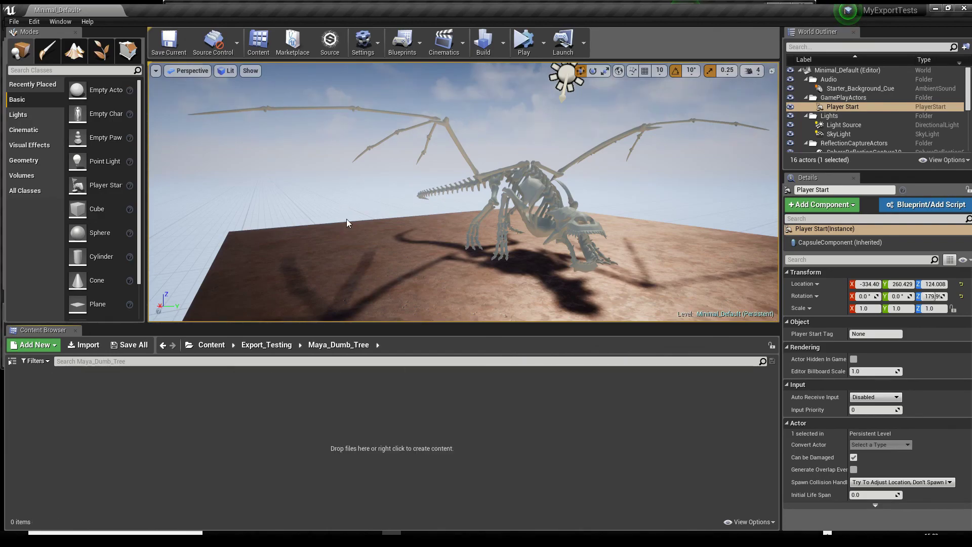